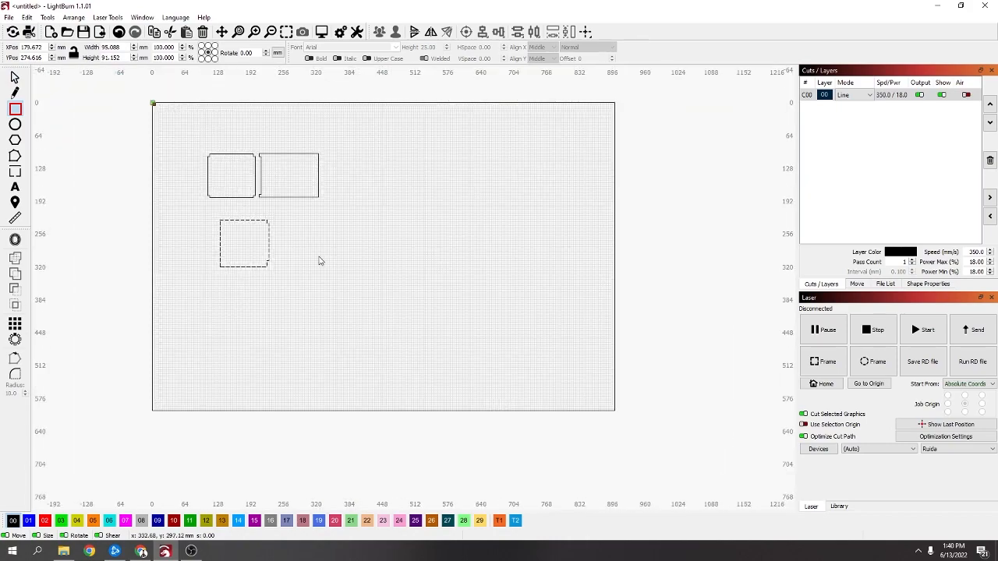
Draw a square in the empty area of the workspace and set its width and height to 100 mm.
{"action": "left_click_drag", "start_coordinate": [312, 256], "coordinate": [363, 307]}
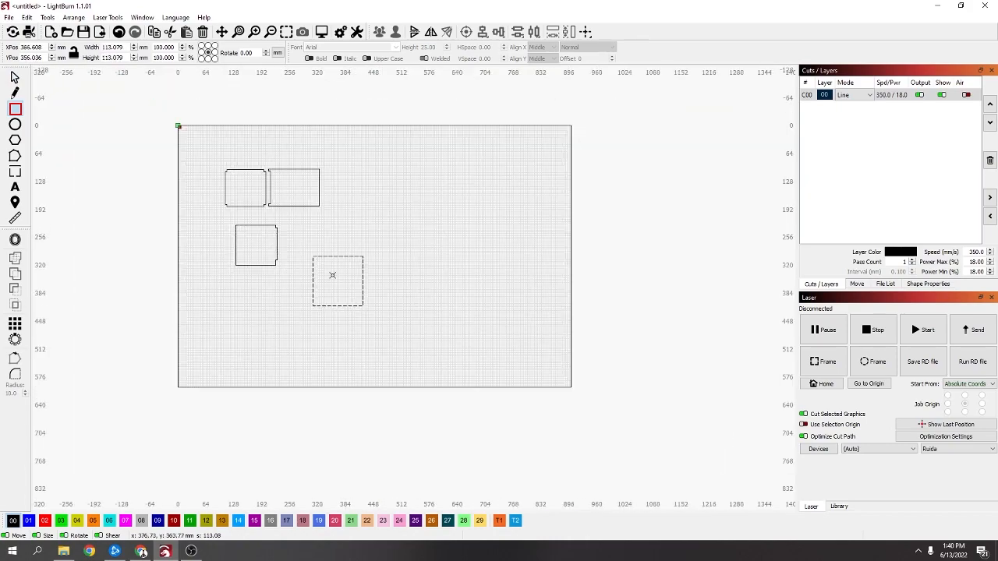
{"action": "double_click", "coordinate": [105, 47]}
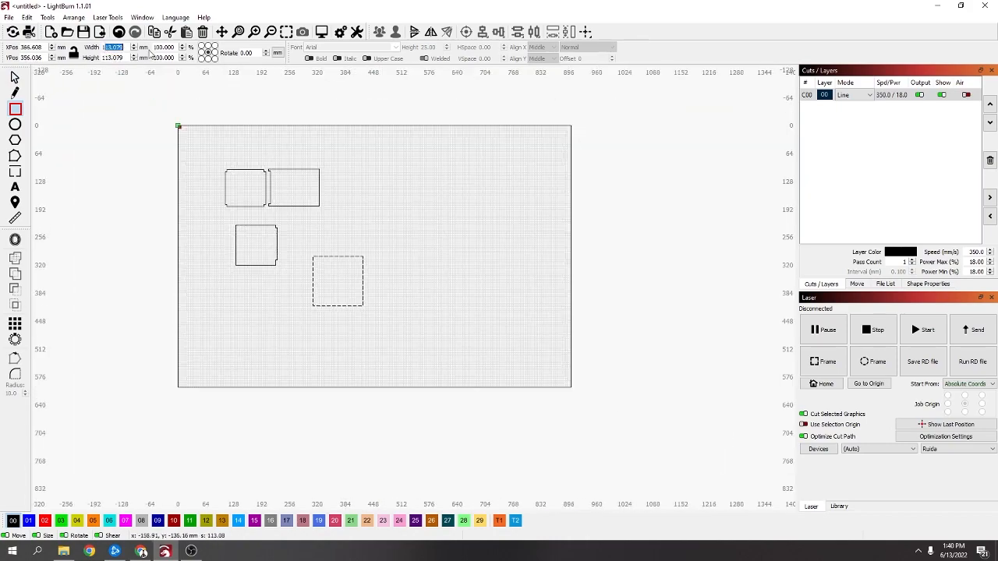
{"action": "type", "text": "100"}
{"action": "key", "text": "Return"}
{"action": "scroll", "coordinate": [198, 104], "scroll_direction": "up", "scroll_amount": 4}
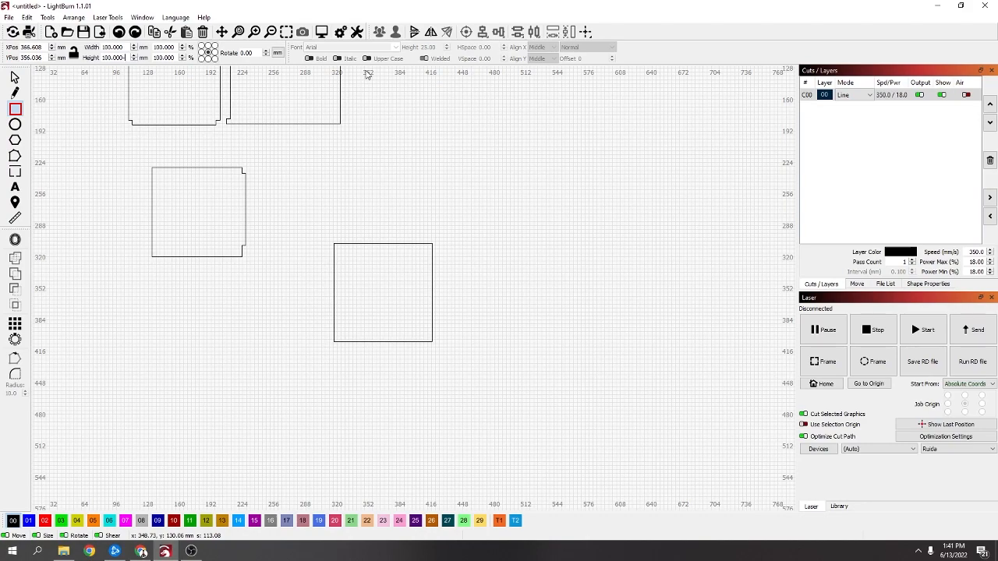
Duplicate the 100 mm square in place and resize the copy to 90 mm high and 108 mm wide.
{"action": "type", "text": "0"}
{"action": "key", "text": "Return"}
{"action": "type", "text": "8"}
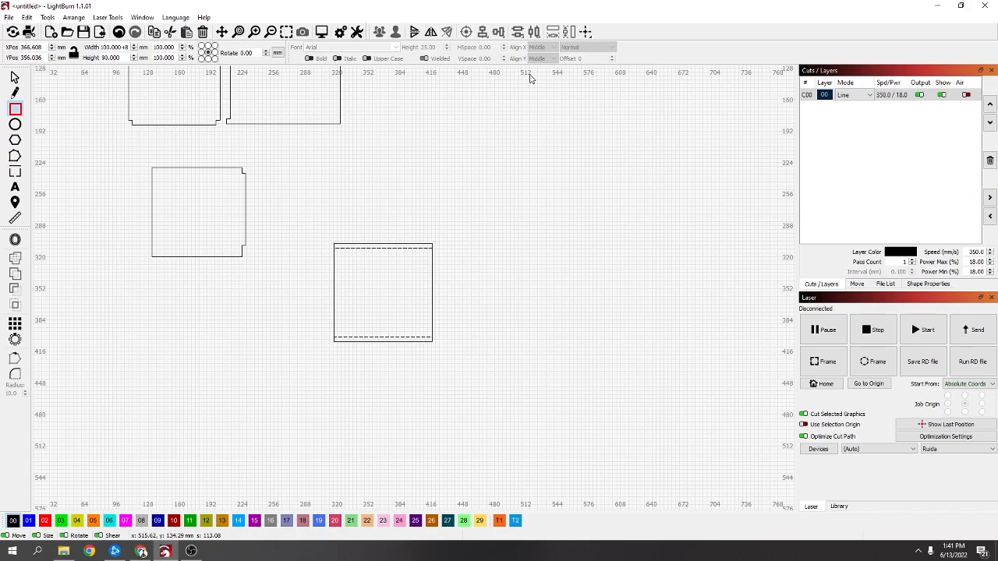
{"action": "key", "text": "Return"}
Select the two overlapping rectangles and merge them into one notched outline with Boolean Union.
{"action": "left_click_drag", "start_coordinate": [446, 224], "coordinate": [398, 282]}
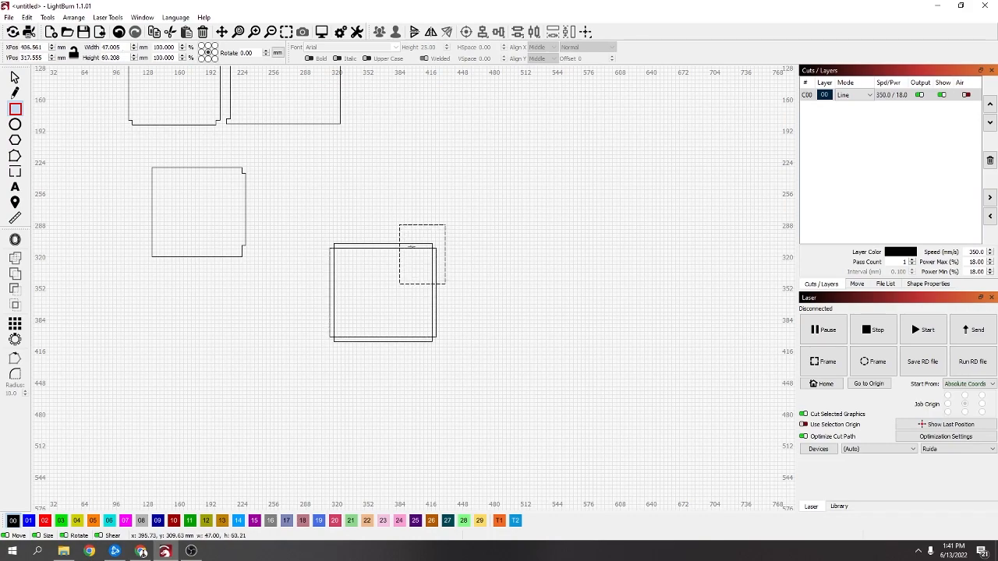
{"action": "key", "text": "Escape"}
{"action": "left_click", "coordinate": [15, 77]}
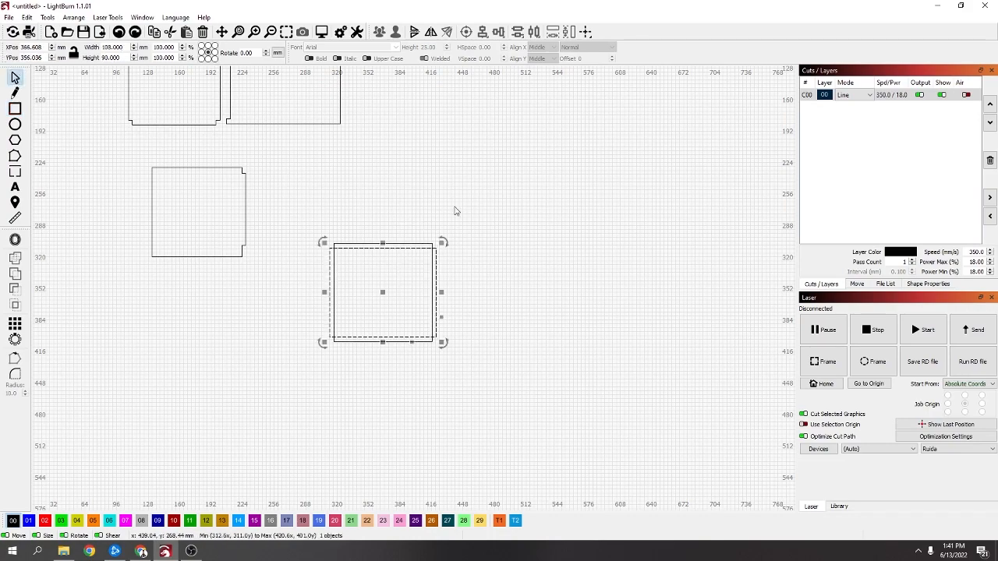
{"action": "left_click_drag", "start_coordinate": [407, 273], "coordinate": [407, 274]}
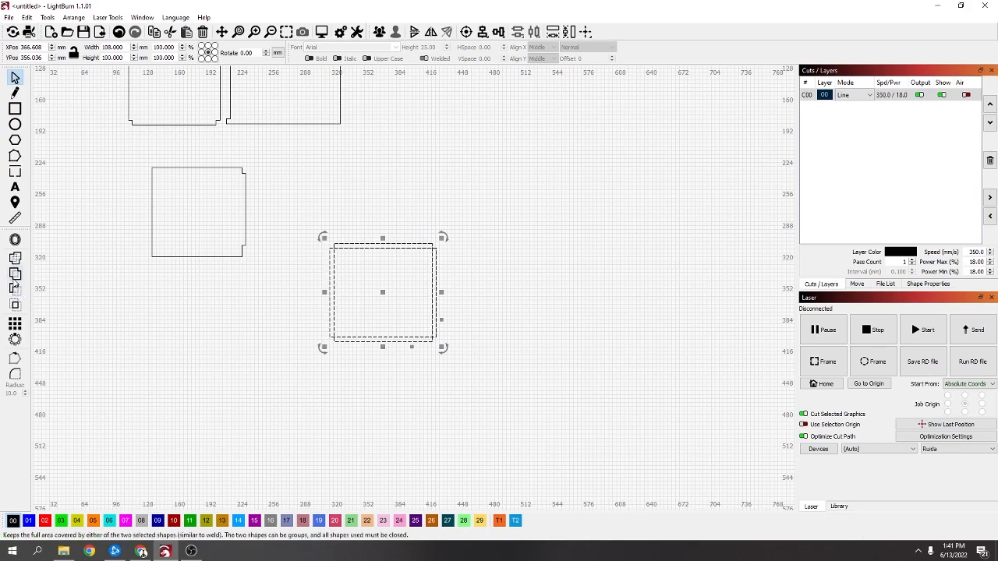
{"action": "left_click", "coordinate": [14, 277]}
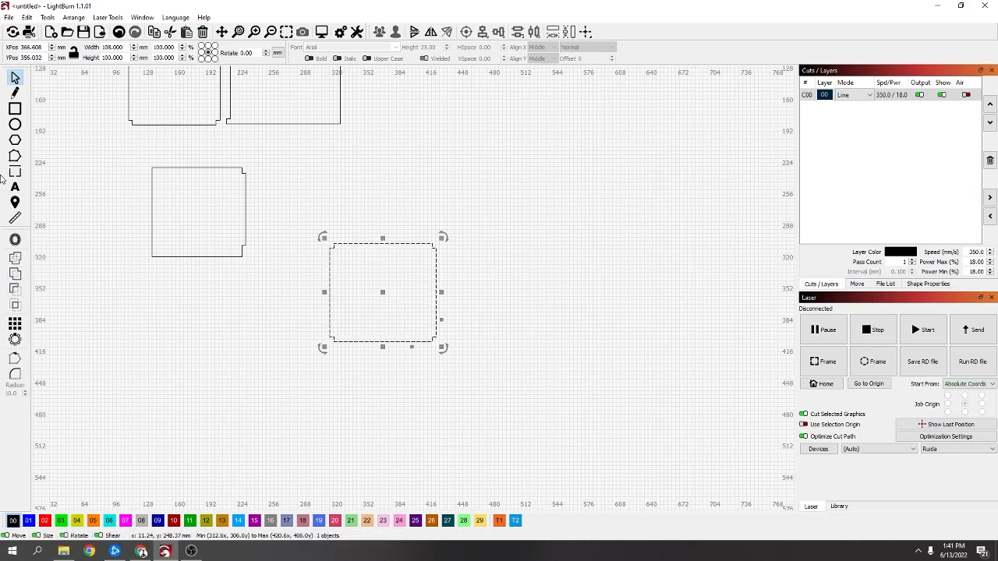
Measure the tab edge of the older single-tab piece and the side edge of the merged notched piece.
{"action": "left_click", "coordinate": [14, 218]}
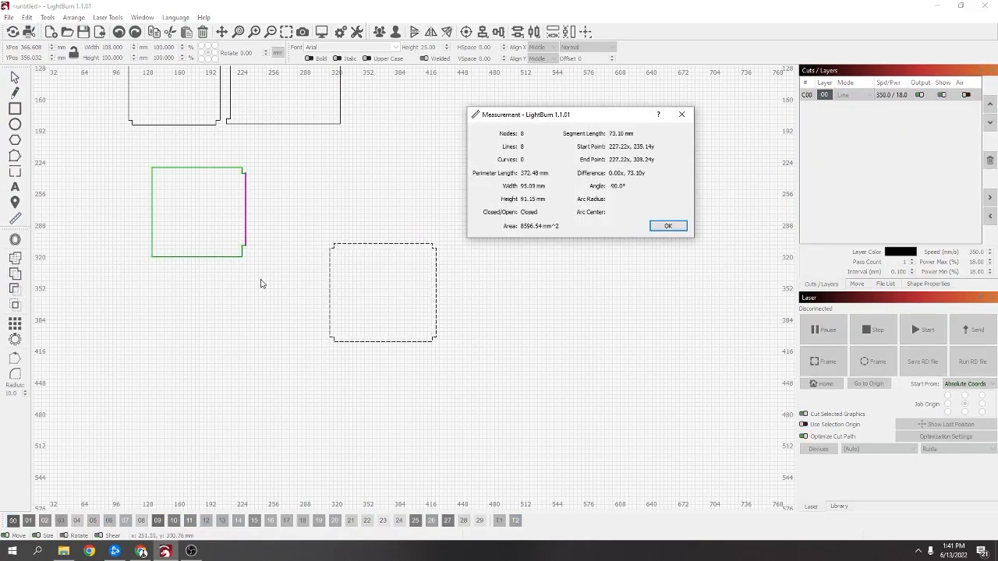
{"action": "mouse_move", "coordinate": [331, 337]}
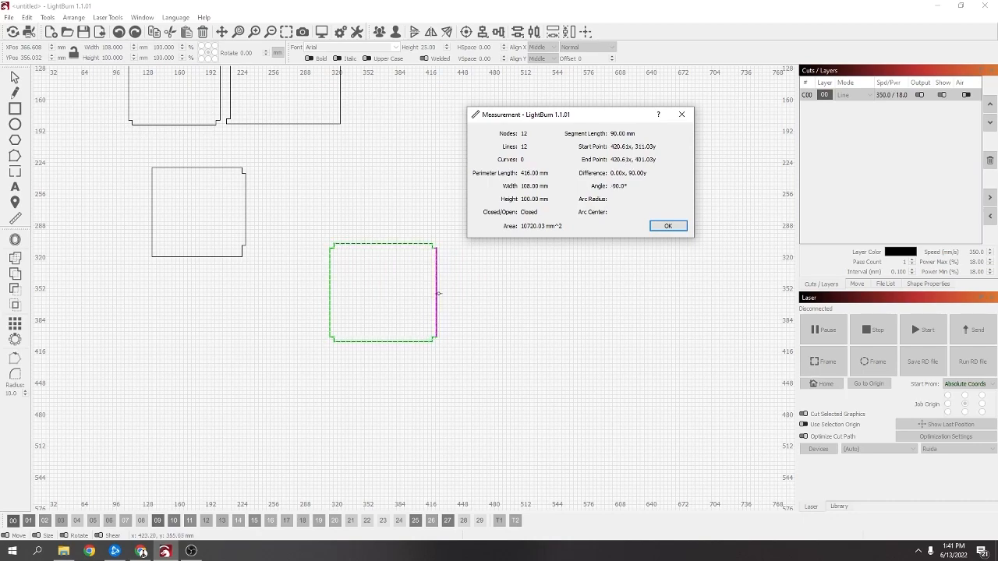
{"action": "left_click", "coordinate": [669, 227]}
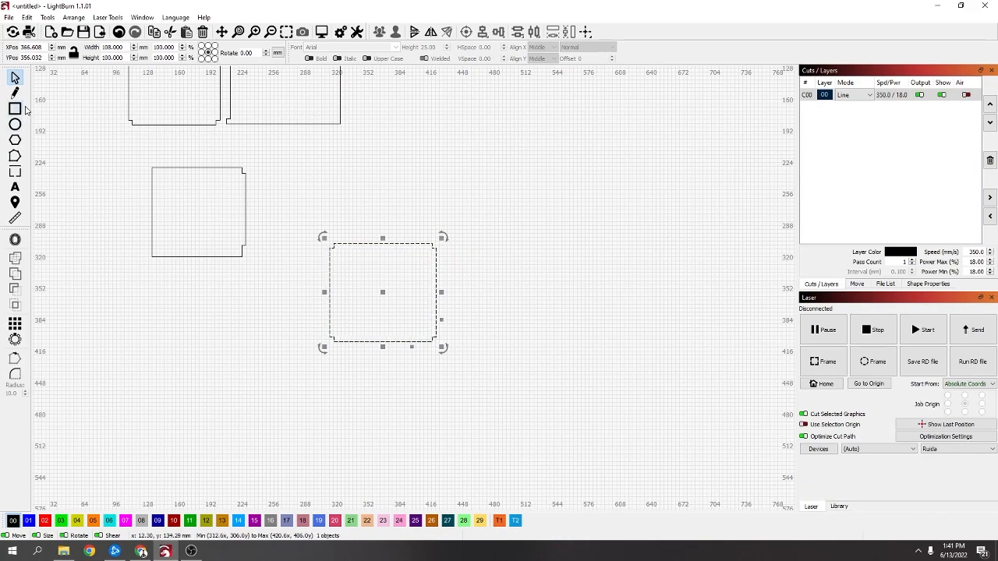
Draw a square of about 98 mm and, beside its right edge, a strip about 74 mm tall set to 4 mm wide.
{"action": "left_click", "coordinate": [15, 110]}
{"action": "left_click_drag", "start_coordinate": [502, 194], "coordinate": [599, 289]}
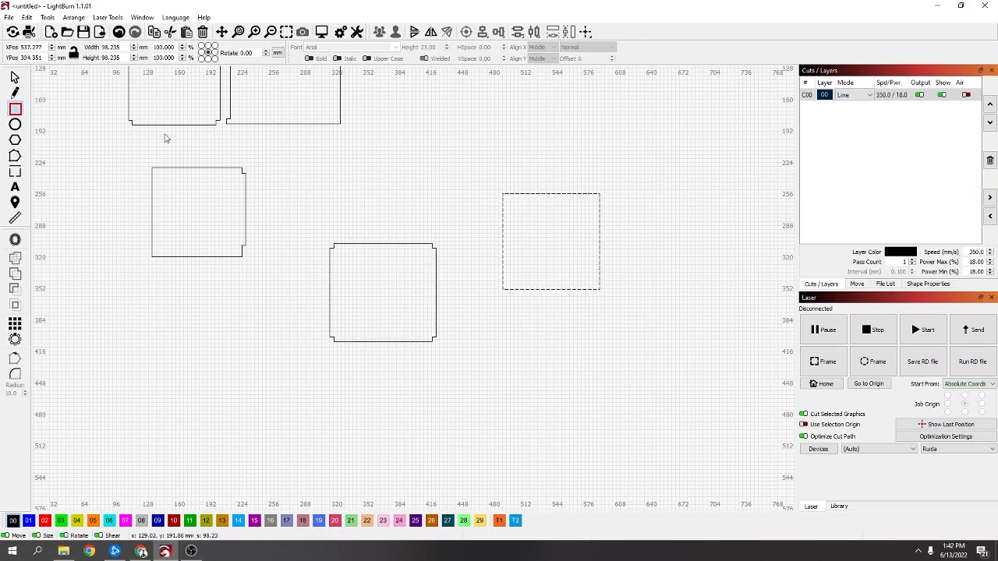
{"action": "left_click_drag", "start_coordinate": [600, 204], "coordinate": [605, 279]}
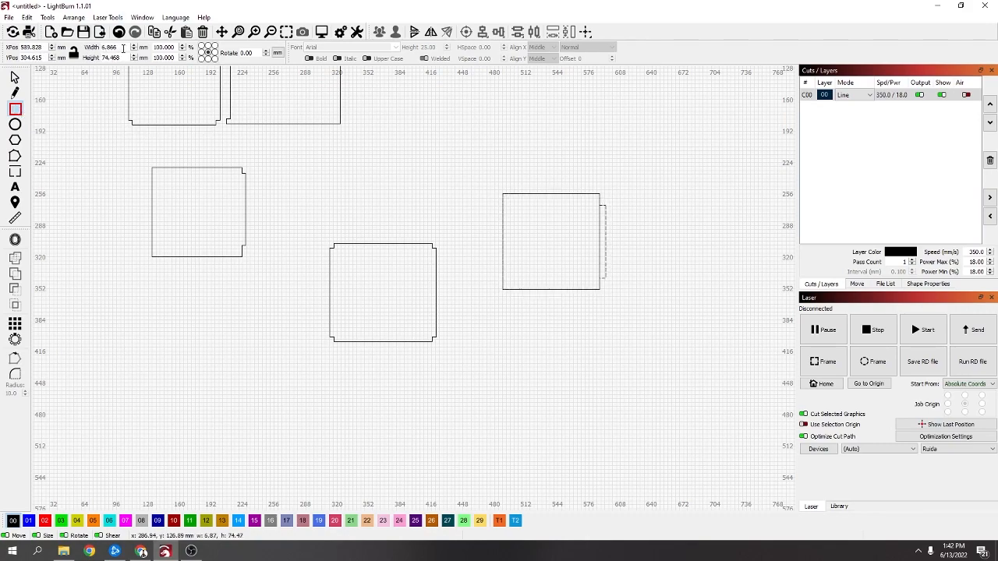
{"action": "double_click", "coordinate": [122, 48]}
{"action": "type", "text": "4"}
{"action": "key", "text": "Return"}
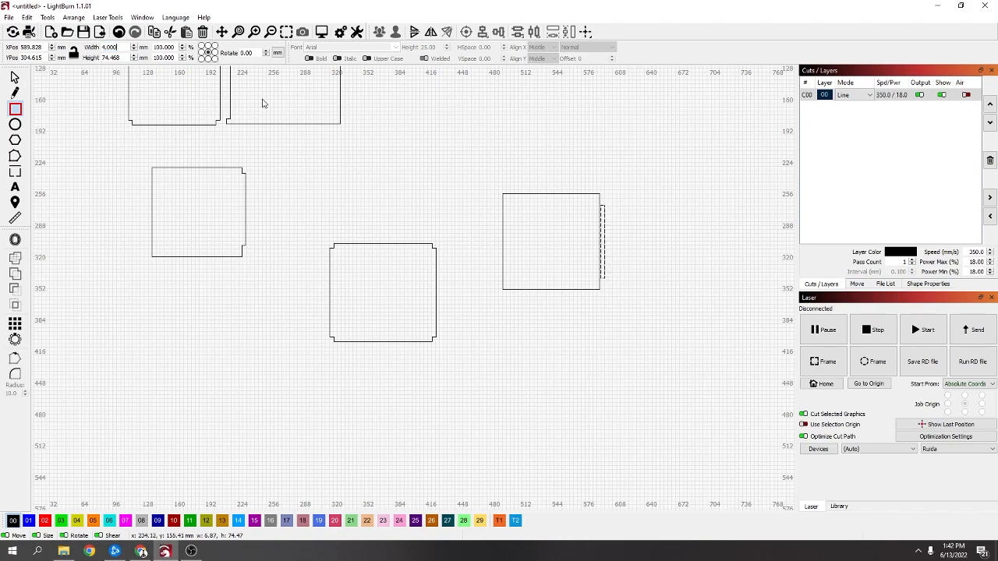
Snap the strip's centre to the midpoint of the square's right edge and check the object snapping settings.
{"action": "scroll", "coordinate": [591, 257], "scroll_direction": "up", "scroll_amount": 3}
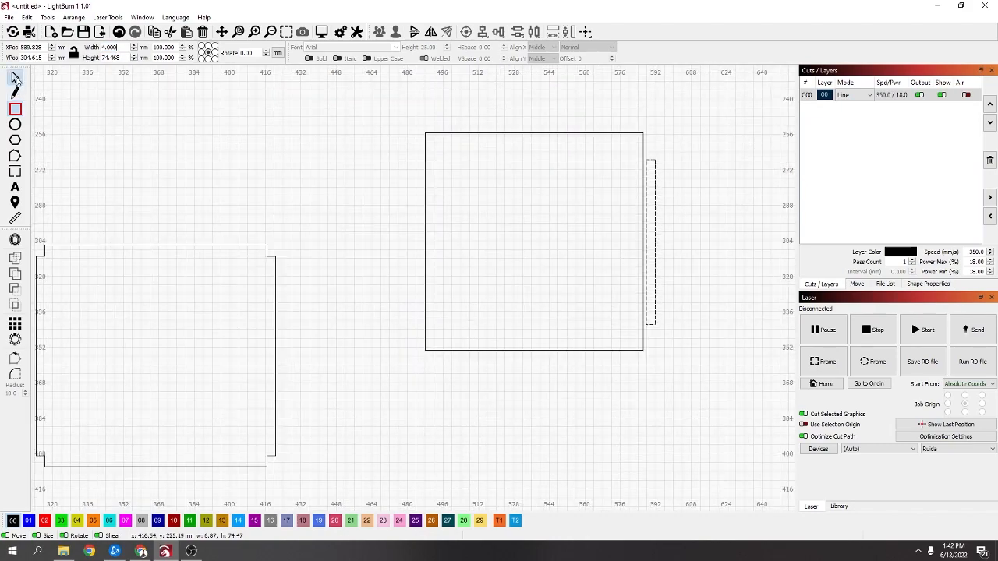
{"action": "left_click", "coordinate": [15, 77]}
{"action": "mouse_move", "coordinate": [651, 240]}
{"action": "left_mouse_down"}
{"action": "mouse_move", "coordinate": [641, 227]}
{"action": "mouse_move", "coordinate": [644, 237]}
{"action": "left_mouse_up"}
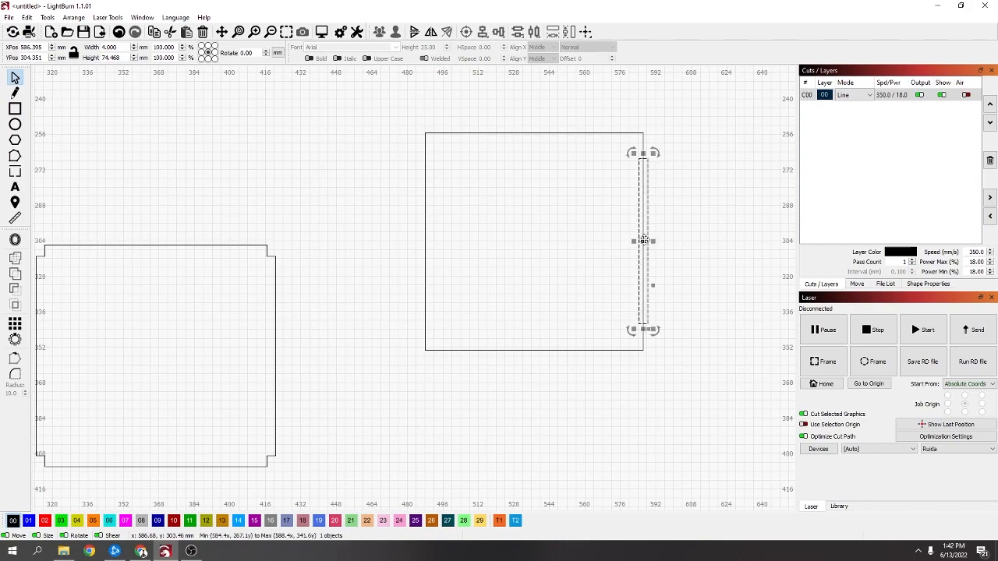
{"action": "left_click", "coordinate": [341, 33]}
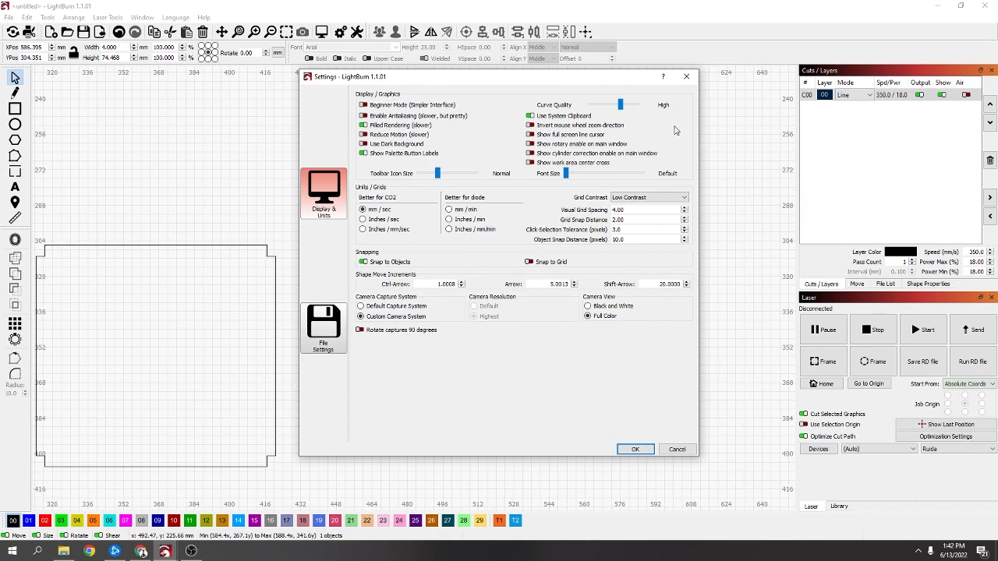
{"action": "left_click", "coordinate": [634, 450]}
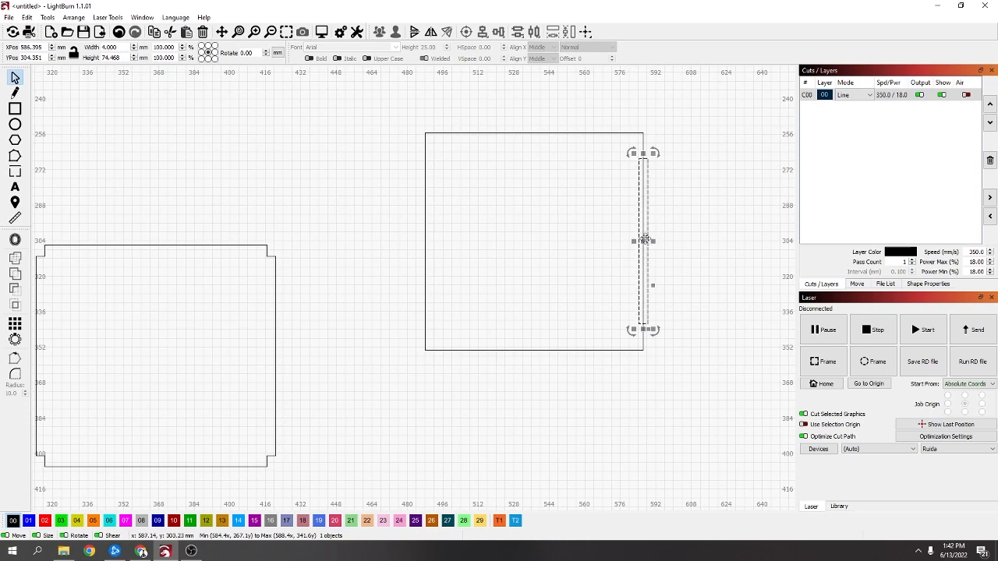
Shift the strip horizontally so its left side lines up with the square's right edge.
{"action": "scroll", "coordinate": [644, 239], "scroll_direction": "up", "scroll_amount": 2}
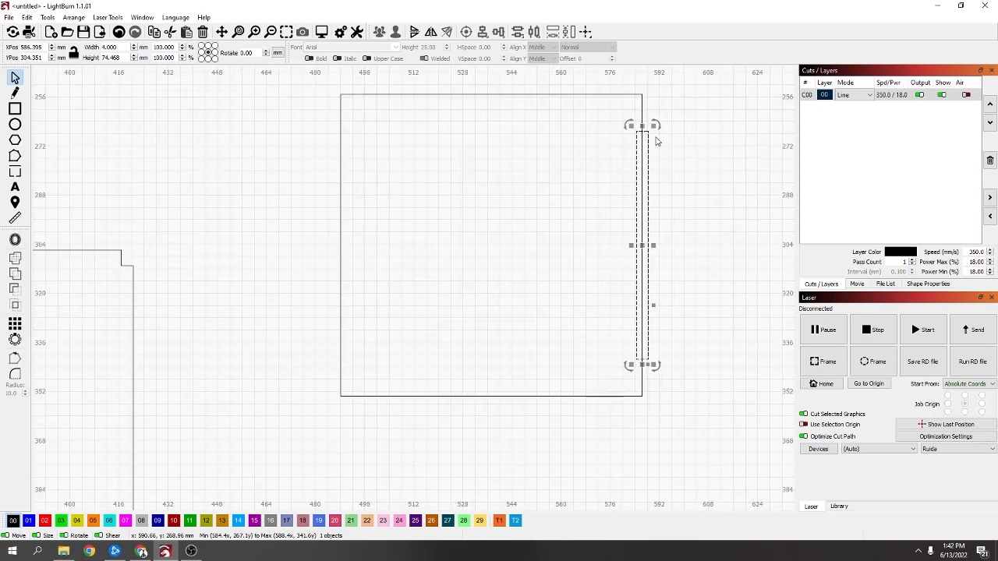
{"action": "left_click_drag", "start_coordinate": [642, 249], "coordinate": [648, 246]}
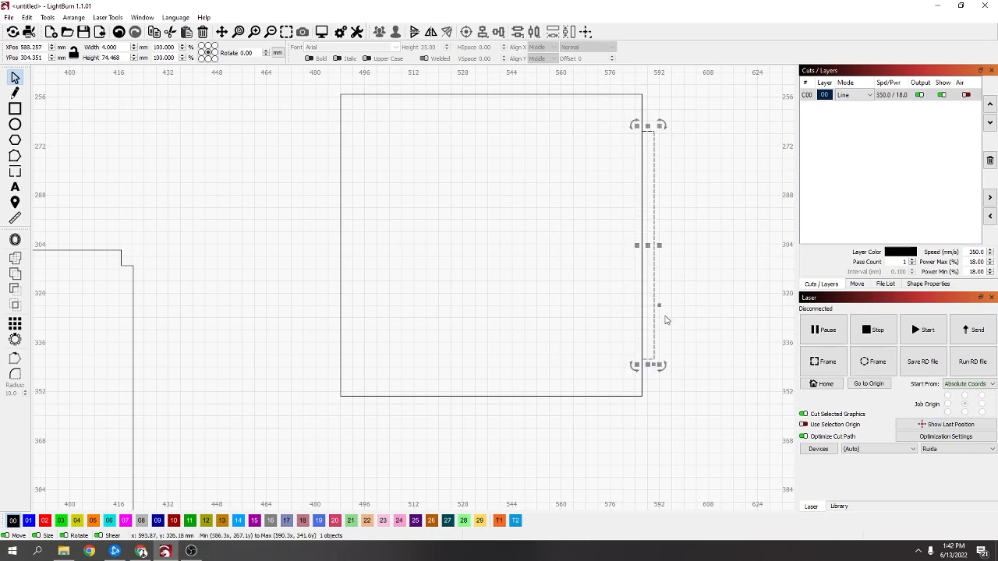
{"action": "scroll", "coordinate": [642, 250], "scroll_direction": "up", "scroll_amount": 5}
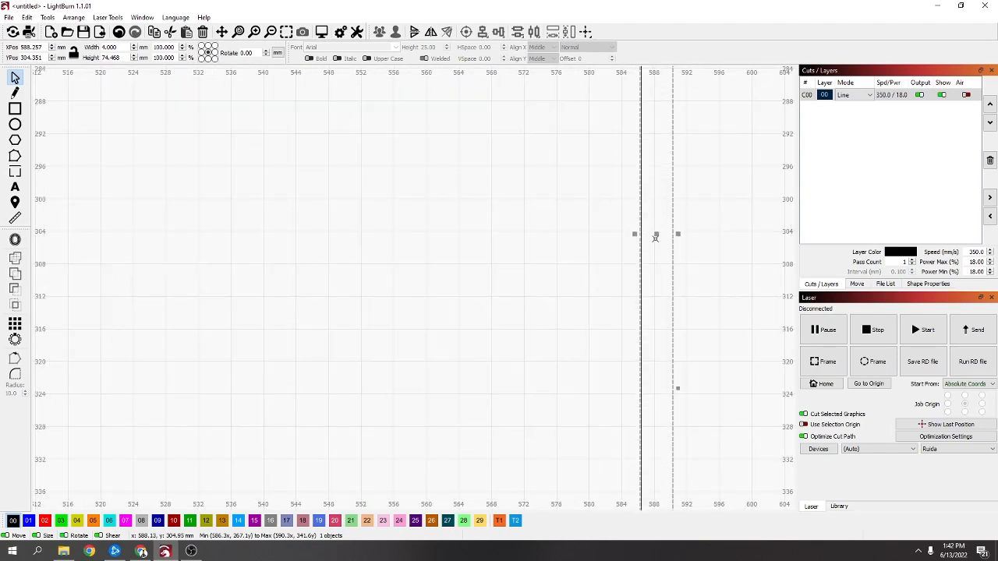
{"action": "mouse_move", "coordinate": [652, 234]}
{"action": "left_mouse_down"}
{"action": "mouse_move", "coordinate": [625, 236]}
{"action": "mouse_move", "coordinate": [657, 235]}
{"action": "left_mouse_up"}
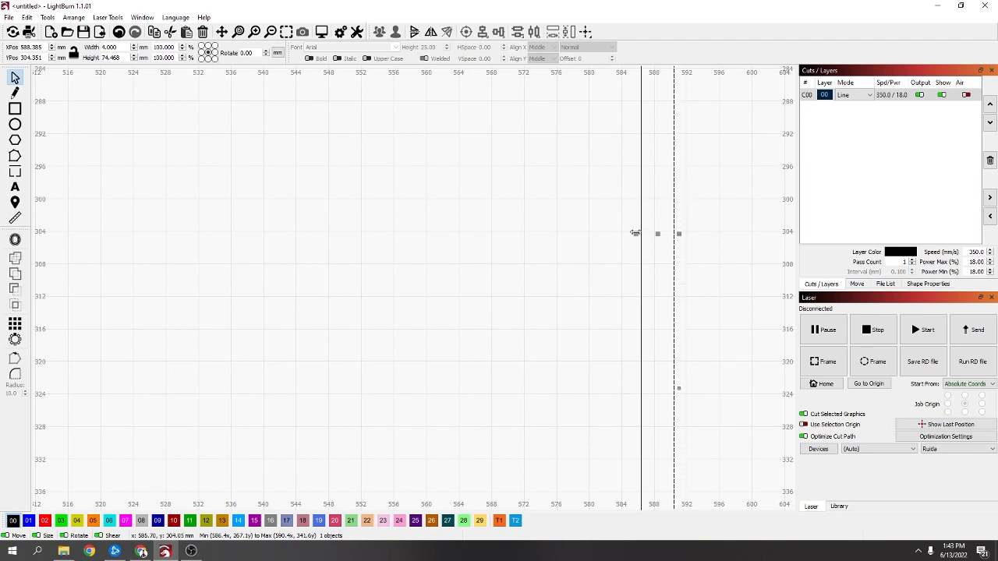
Stretch the strip's left side into the square to a width of about 4.83 mm and unite both shapes.
{"action": "left_click_drag", "start_coordinate": [636, 233], "coordinate": [629, 234]}
{"action": "scroll", "coordinate": [652, 239], "scroll_direction": "down", "scroll_amount": 1}
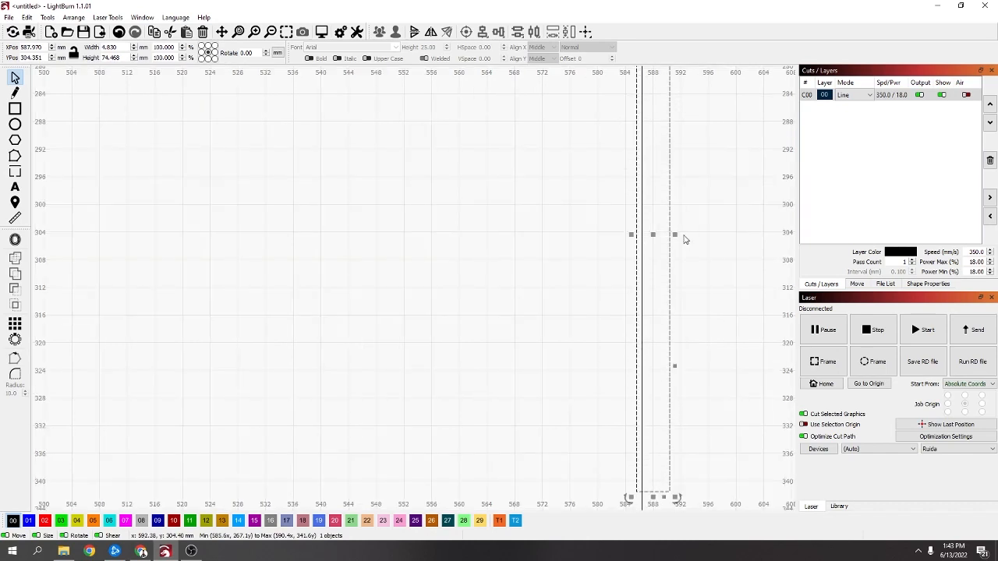
{"action": "key", "text": "ctrl+a"}
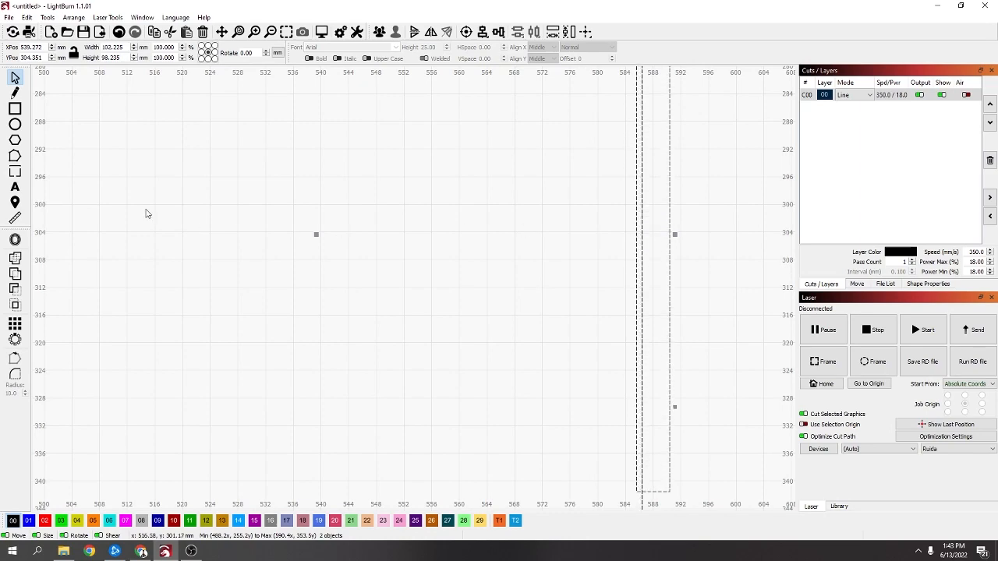
{"action": "left_click", "coordinate": [17, 275]}
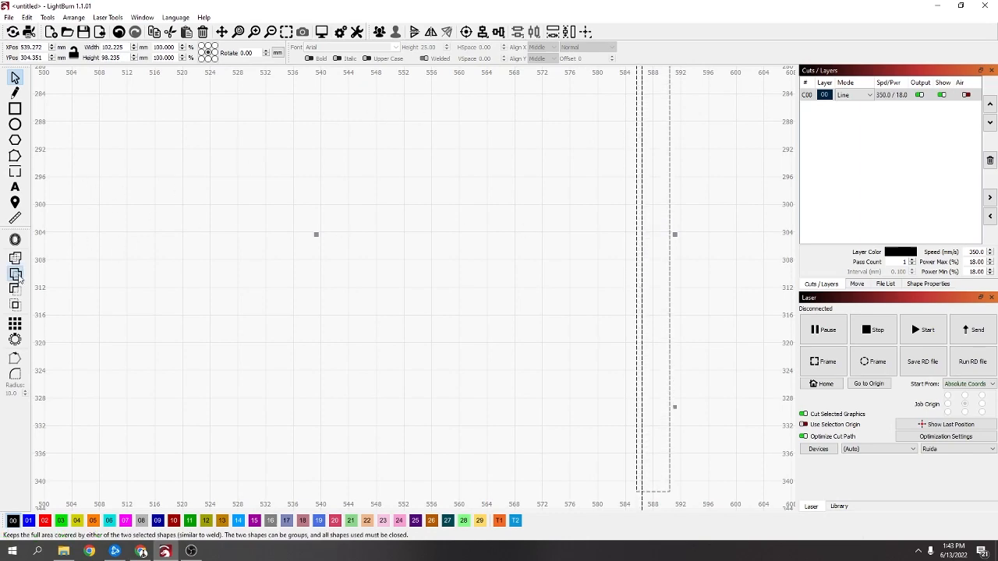
Measure the tab edges of the newly merged piece and the left side of the four-notched piece.
{"action": "scroll", "coordinate": [475, 332], "scroll_direction": "down", "scroll_amount": 3}
{"action": "left_click_drag", "start_coordinate": [526, 261], "coordinate": [478, 172]}
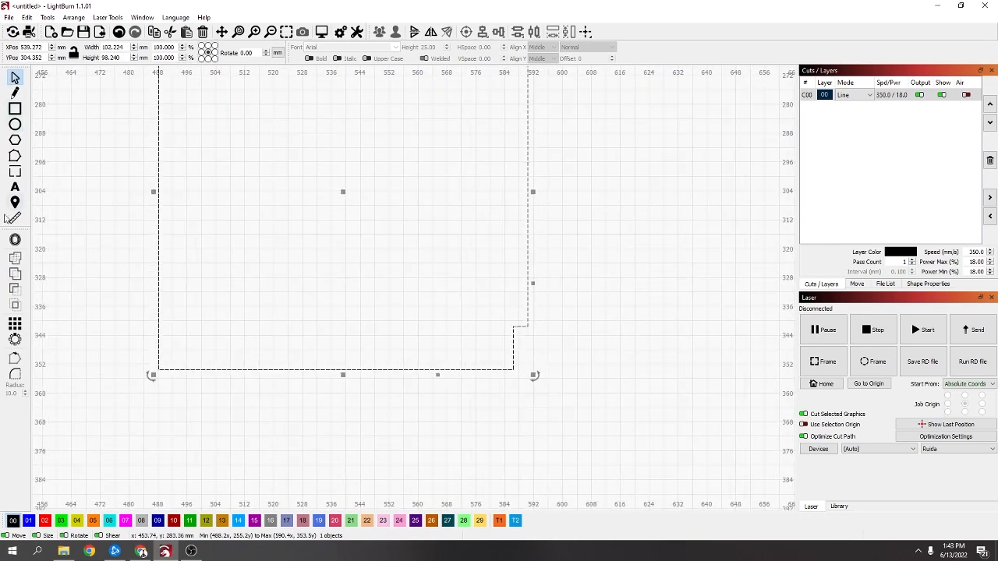
{"action": "left_click", "coordinate": [14, 218]}
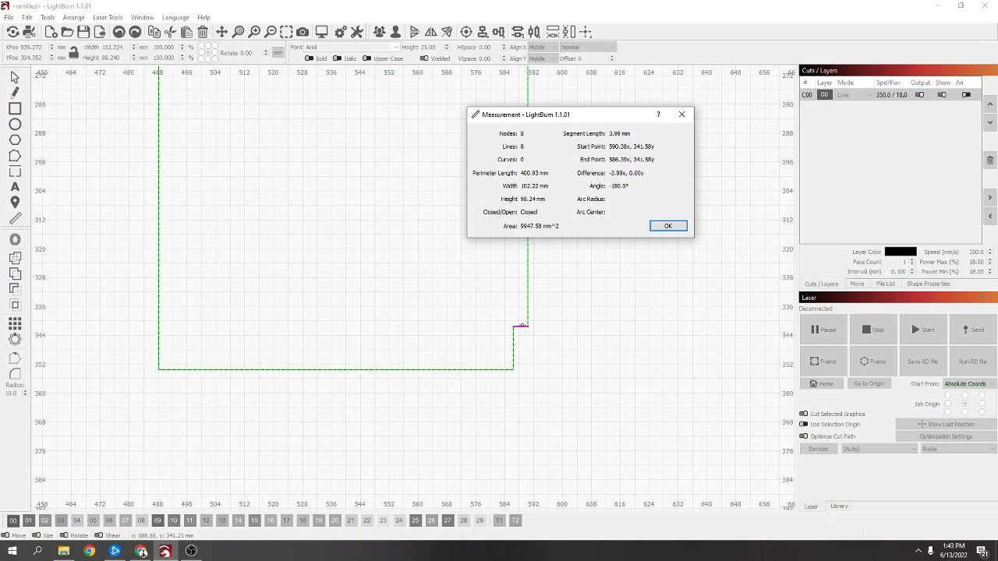
{"action": "scroll", "coordinate": [518, 279], "scroll_direction": "up", "scroll_amount": 2}
{"action": "left_click_drag", "start_coordinate": [518, 279], "coordinate": [532, 468]}
{"action": "left_click_drag", "start_coordinate": [511, 294], "coordinate": [494, 443]}
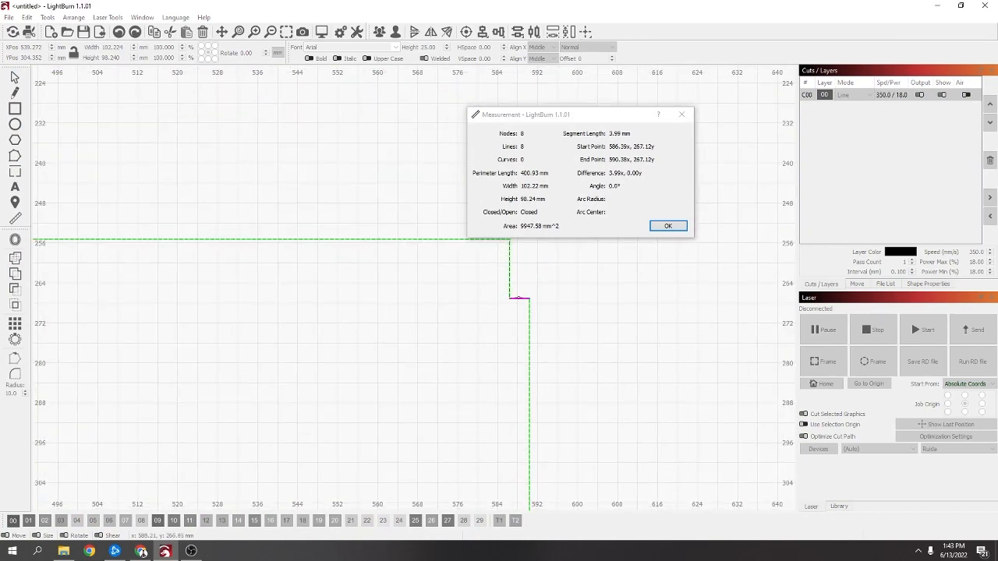
{"action": "scroll", "coordinate": [556, 326], "scroll_direction": "down", "scroll_amount": 5}
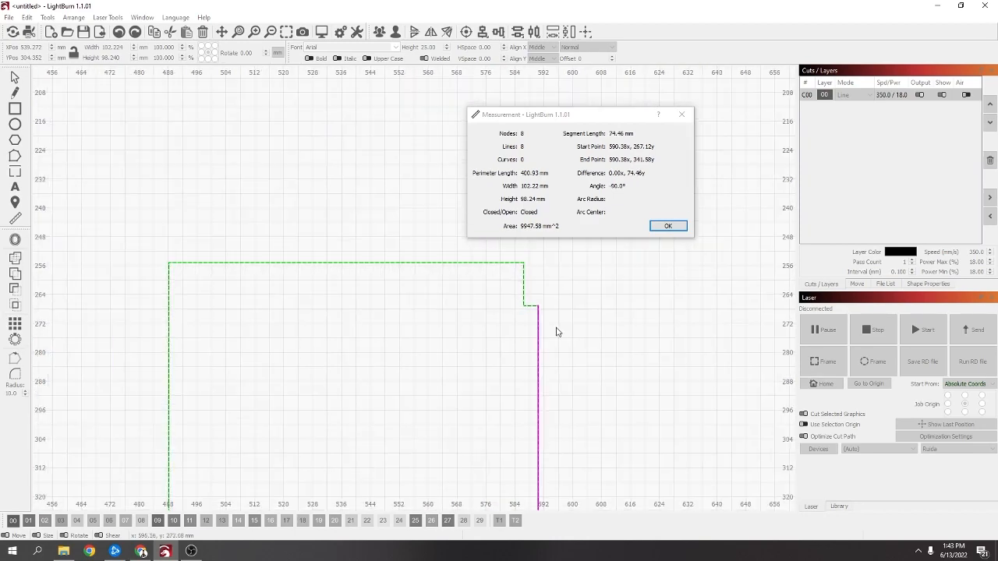
{"action": "scroll", "coordinate": [312, 332], "scroll_direction": "down", "scroll_amount": 3}
{"action": "left_click_drag", "start_coordinate": [273, 328], "coordinate": [446, 261]}
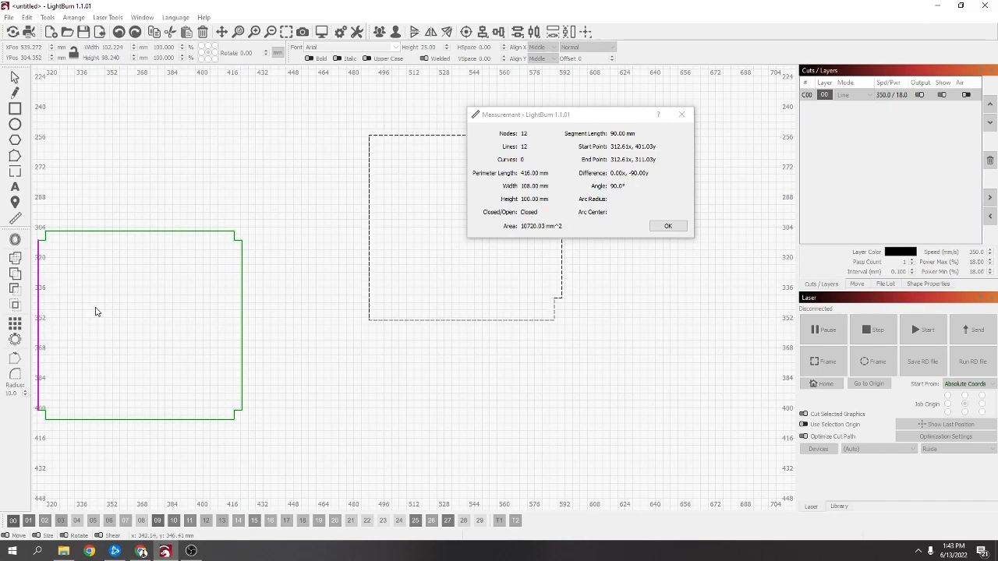
{"action": "left_click_drag", "start_coordinate": [93, 310], "coordinate": [234, 301]}
{"action": "scroll", "coordinate": [262, 304], "scroll_direction": "up", "scroll_amount": 1}
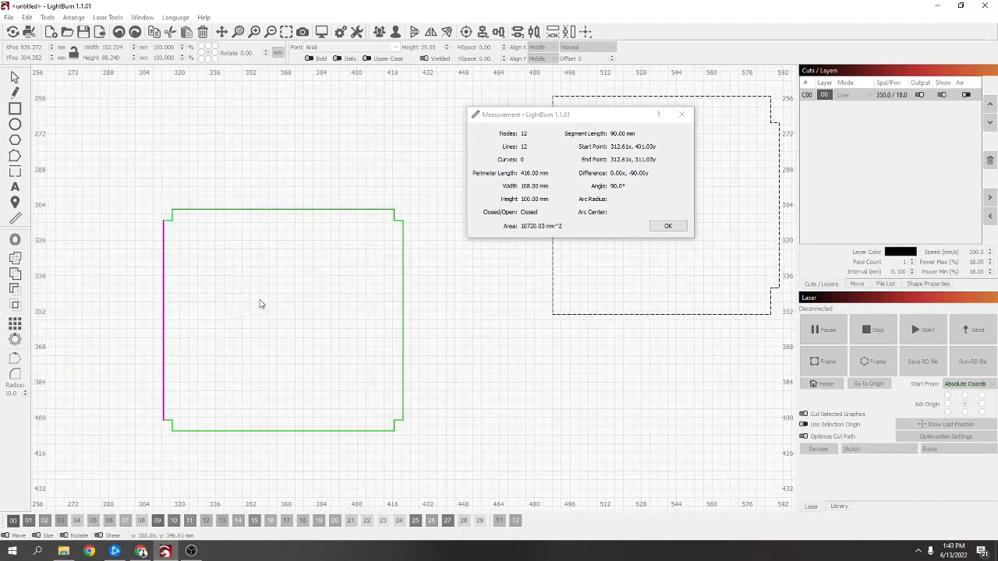
{"action": "left_click", "coordinate": [667, 226]}
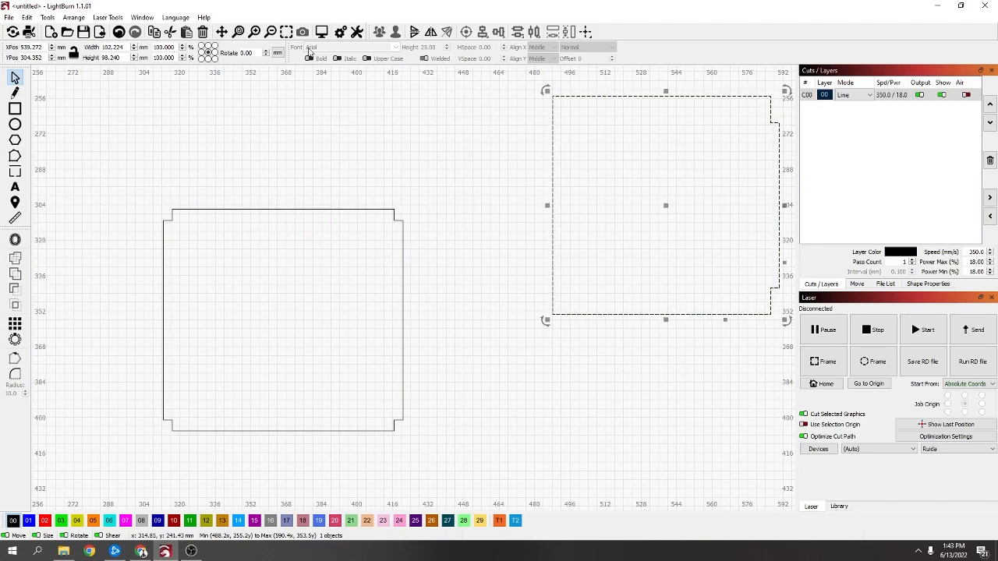
{"action": "scroll", "coordinate": [776, 199], "scroll_direction": "up", "scroll_amount": 1}
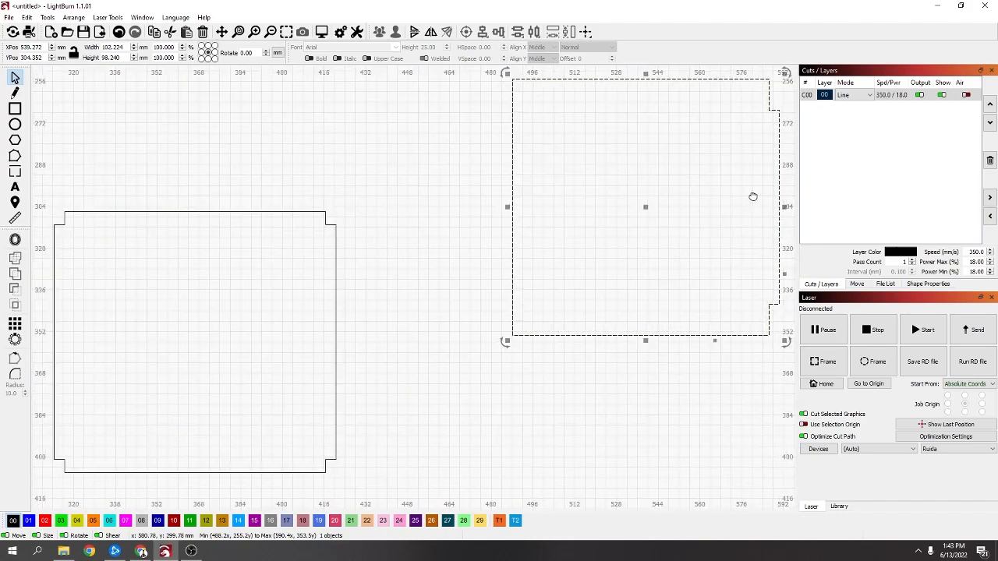
{"action": "left_click_drag", "start_coordinate": [754, 197], "coordinate": [502, 201]}
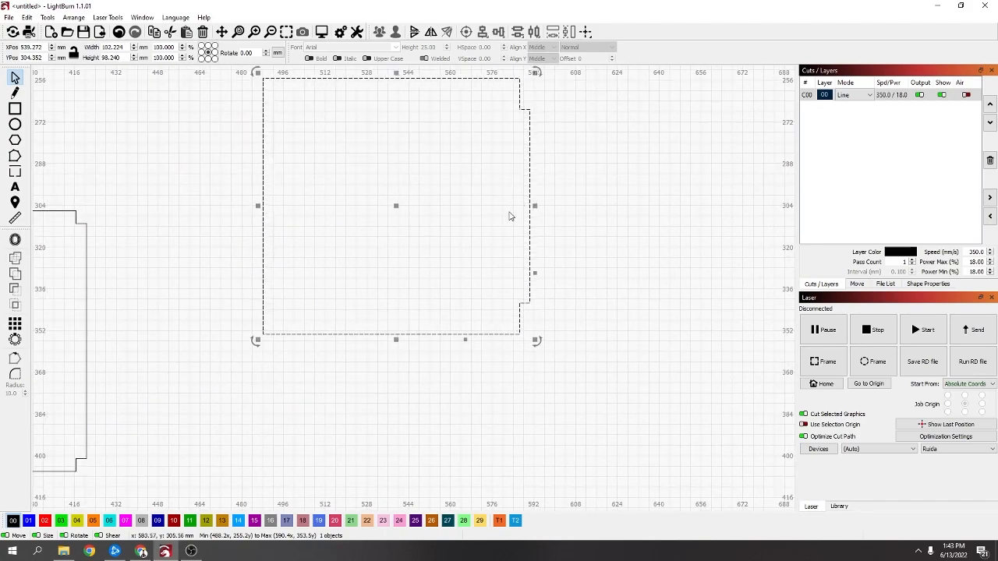
{"action": "scroll", "coordinate": [469, 234], "scroll_direction": "down", "scroll_amount": 5}
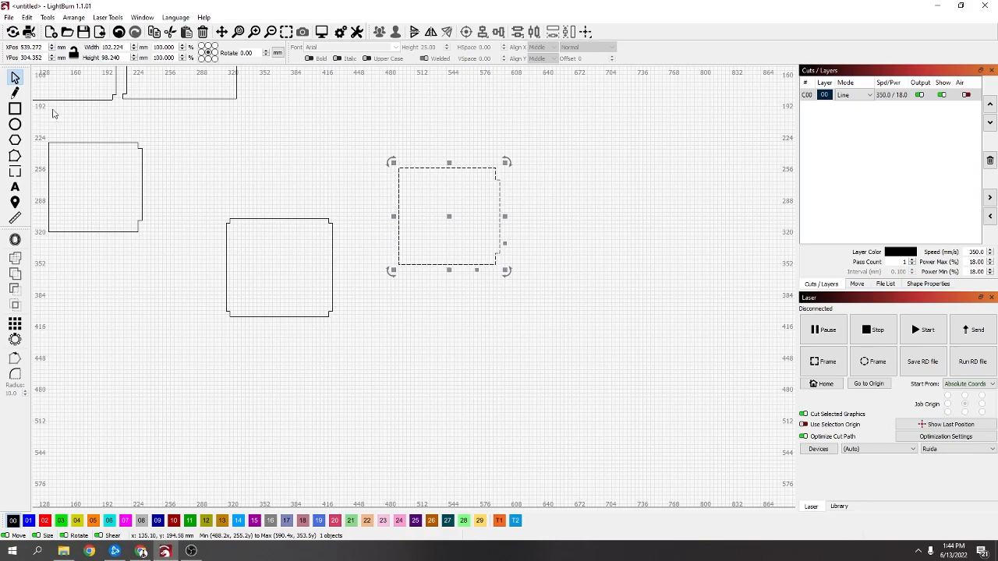
Draw a square about 98.23 mm wide and 98.24 mm high over the main body of the tabbed piece.
{"action": "left_click", "coordinate": [15, 108]}
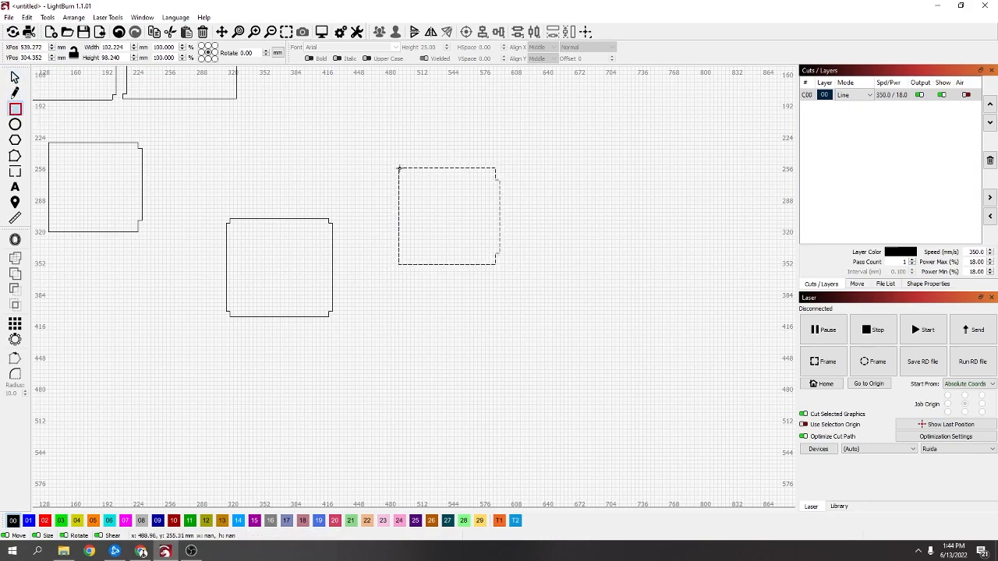
{"action": "left_click_drag", "start_coordinate": [398, 168], "coordinate": [494, 265]}
{"action": "left_click", "coordinate": [15, 77]}
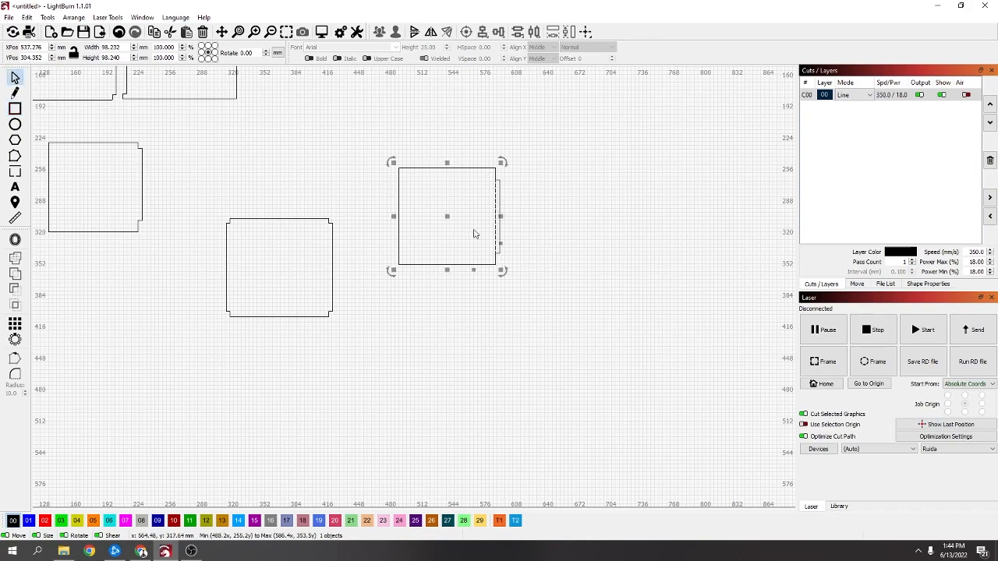
Move the new square beside the tabbed piece, placing its left side on the edge at the base of the tab.
{"action": "left_click_drag", "start_coordinate": [447, 217], "coordinate": [449, 217]}
{"action": "left_click_drag", "start_coordinate": [584, 241], "coordinate": [543, 219]}
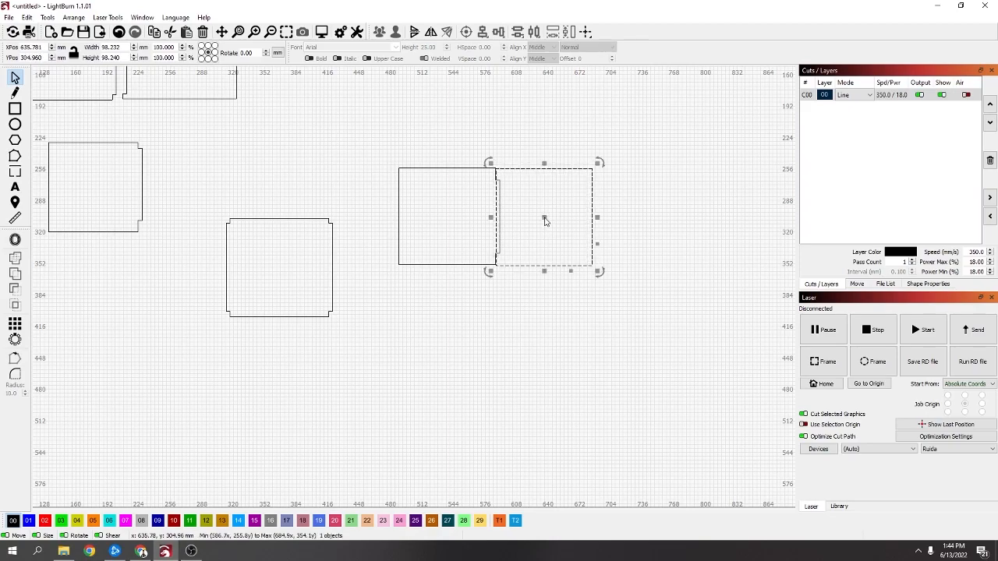
{"action": "scroll", "coordinate": [546, 225], "scroll_direction": "up", "scroll_amount": 4}
{"action": "scroll", "coordinate": [546, 331], "scroll_direction": "up", "scroll_amount": 1}
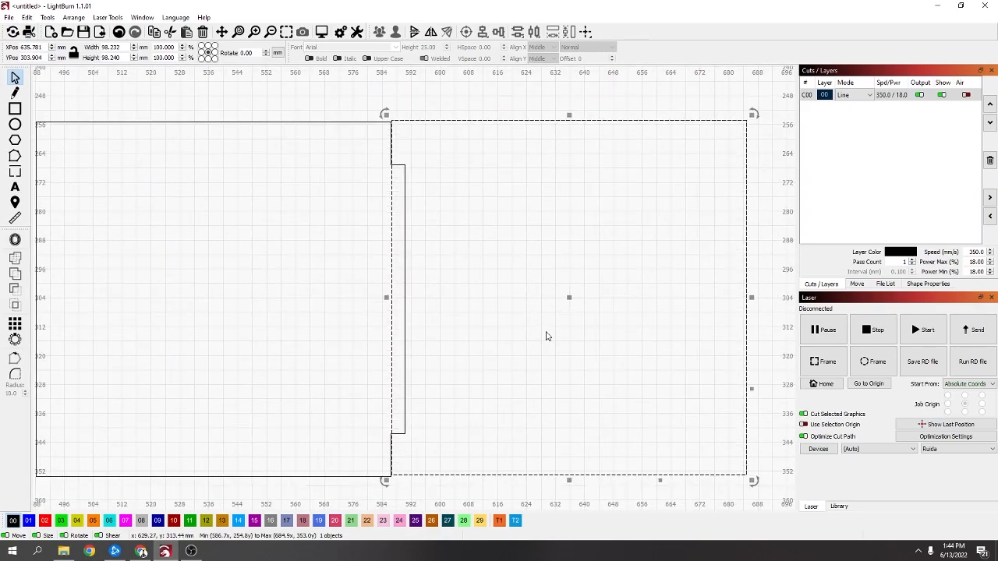
{"action": "left_click_drag", "start_coordinate": [572, 299], "coordinate": [546, 296]}
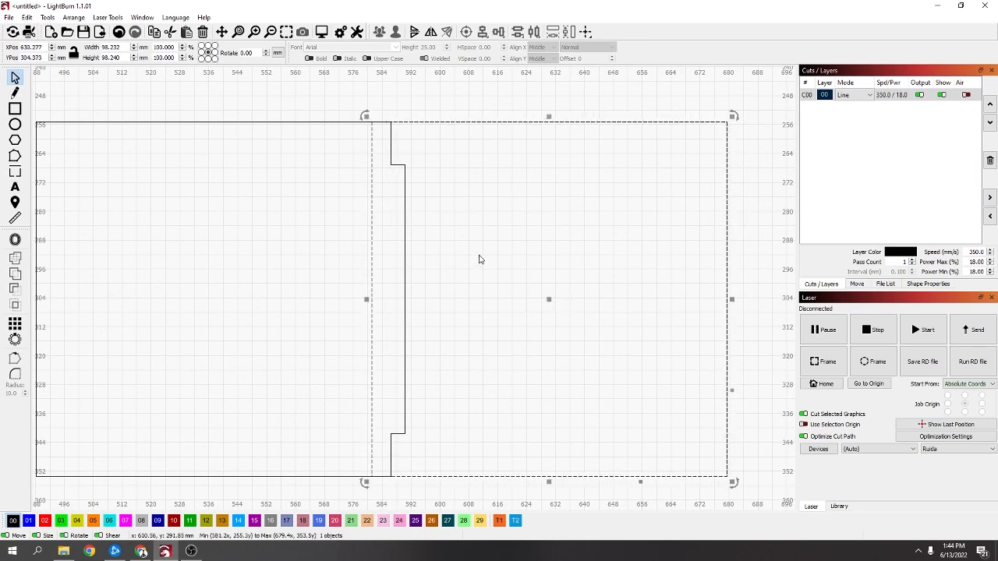
{"action": "left_click_drag", "start_coordinate": [551, 298], "coordinate": [568, 301]}
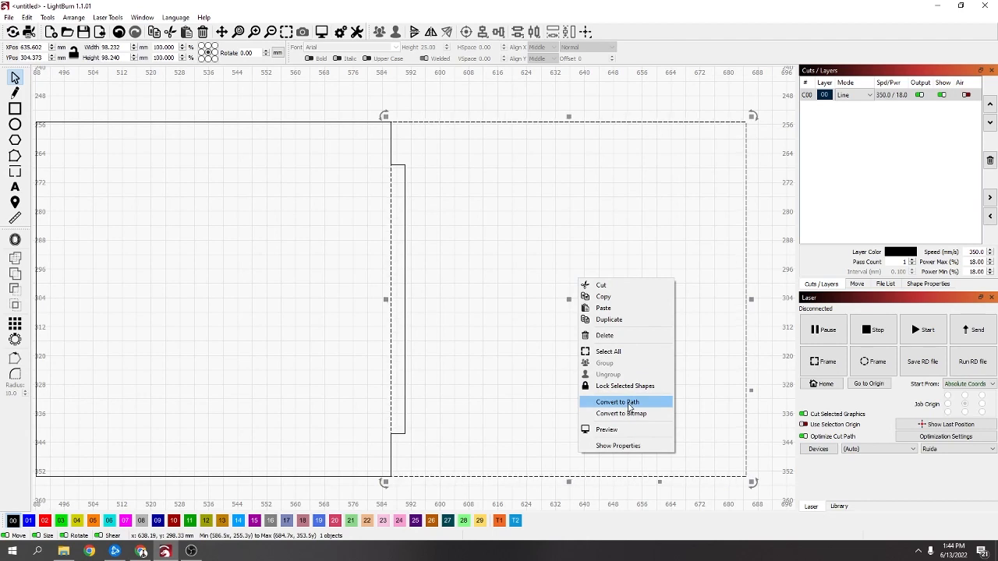
Convert the new square to a path and check its left edge against the tab's upper corner in node editing.
{"action": "left_click", "coordinate": [629, 402]}
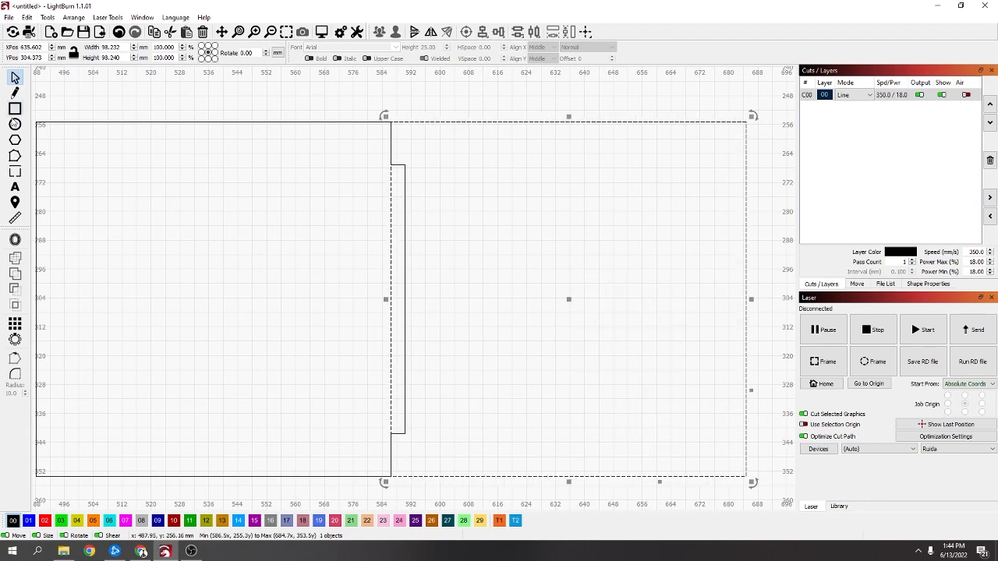
{"action": "left_click", "coordinate": [15, 156]}
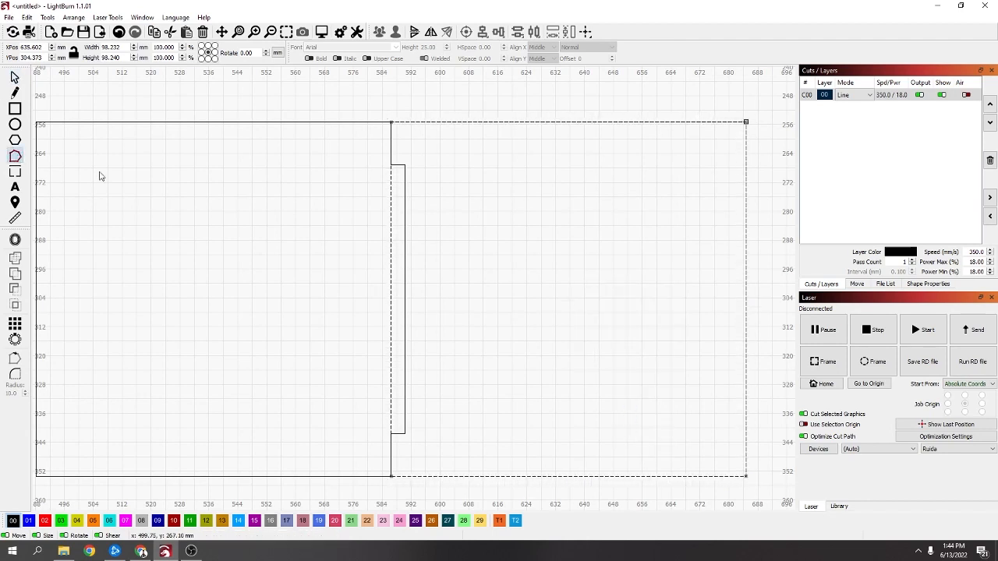
{"action": "scroll", "coordinate": [390, 168], "scroll_direction": "up", "scroll_amount": 7}
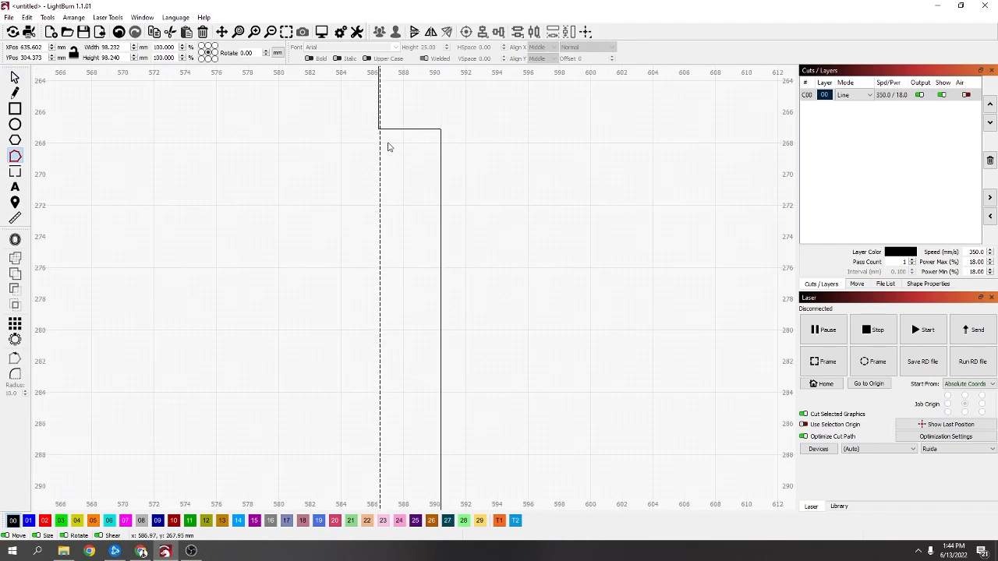
{"action": "left_click_drag", "start_coordinate": [382, 147], "coordinate": [378, 234]}
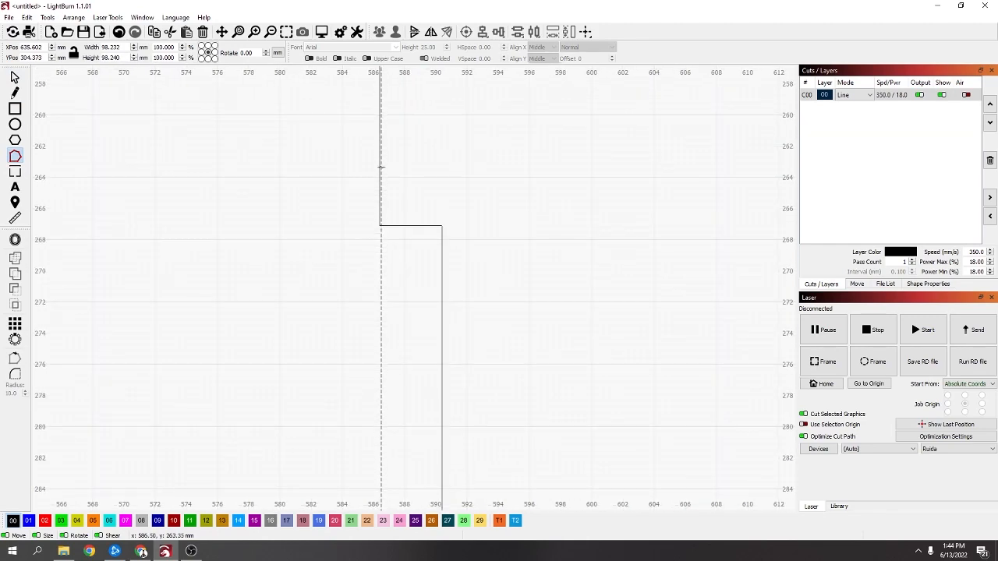
{"action": "scroll", "coordinate": [429, 243], "scroll_direction": "down", "scroll_amount": 8}
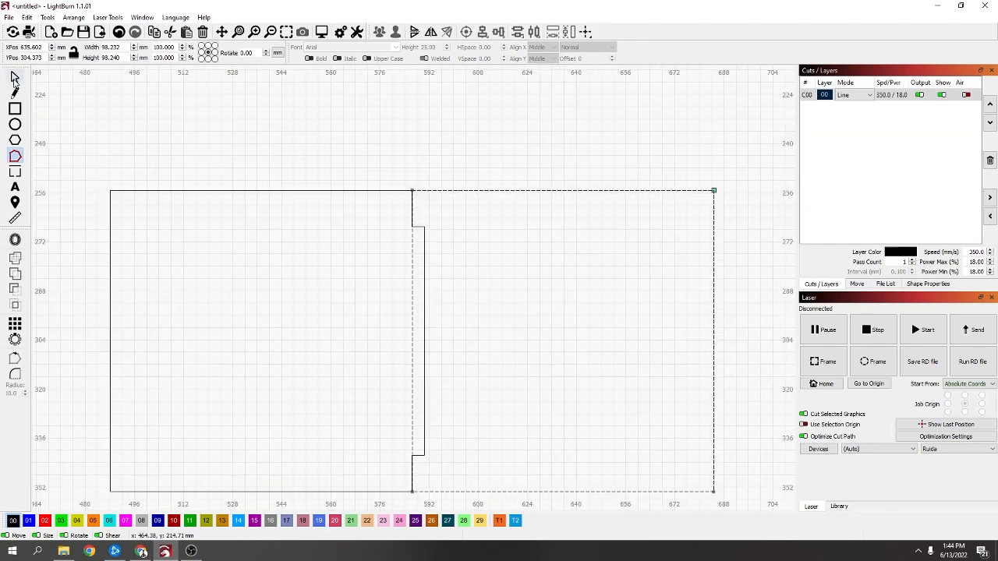
Nudge the square horizontally to an X position of about 635.53 mm so its left edge meets the base of the tab.
{"action": "left_click", "coordinate": [14, 78]}
{"action": "scroll", "coordinate": [595, 334], "scroll_direction": "up", "scroll_amount": 4}
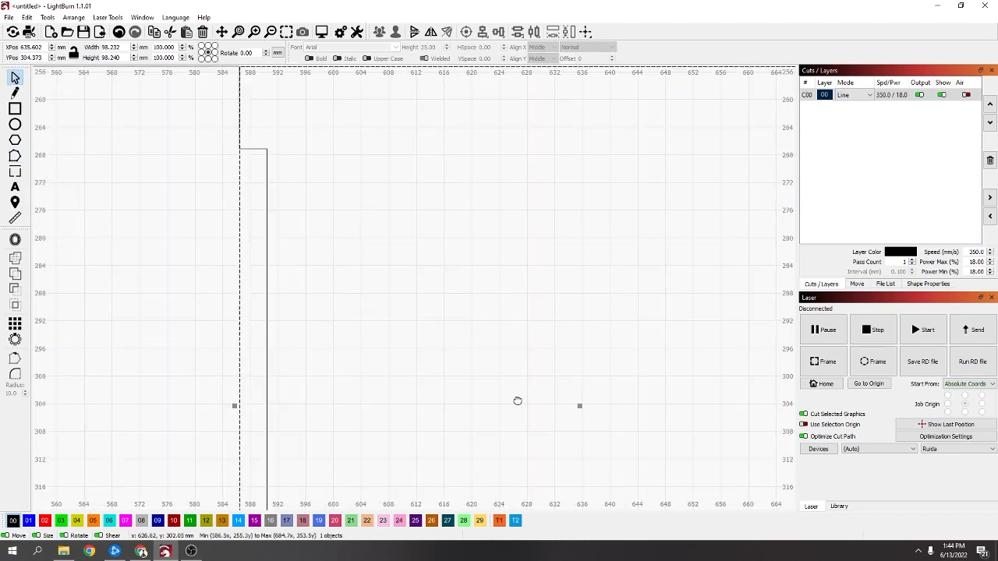
{"action": "left_click_drag", "start_coordinate": [518, 401], "coordinate": [522, 428]}
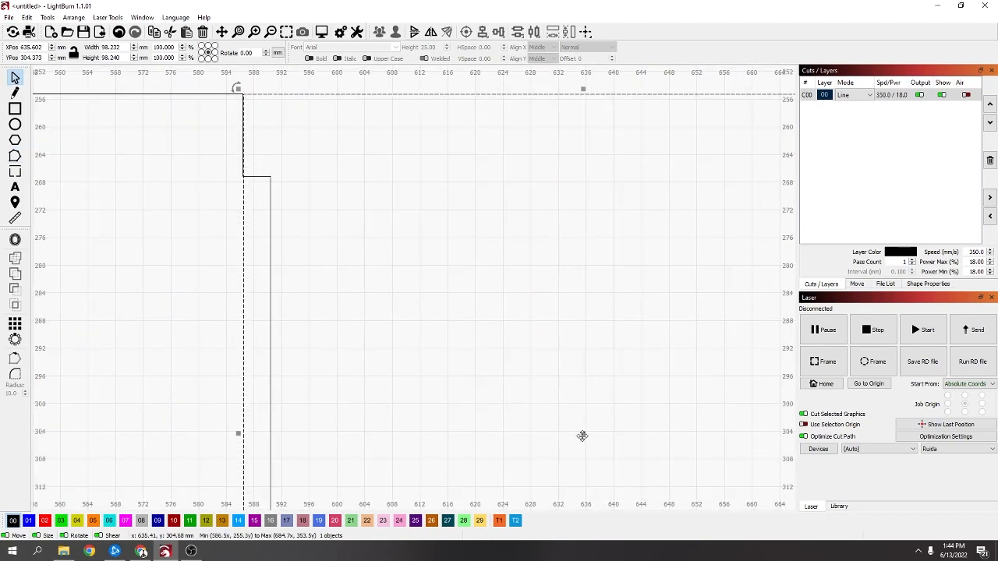
{"action": "left_click_drag", "start_coordinate": [582, 436], "coordinate": [581, 436]}
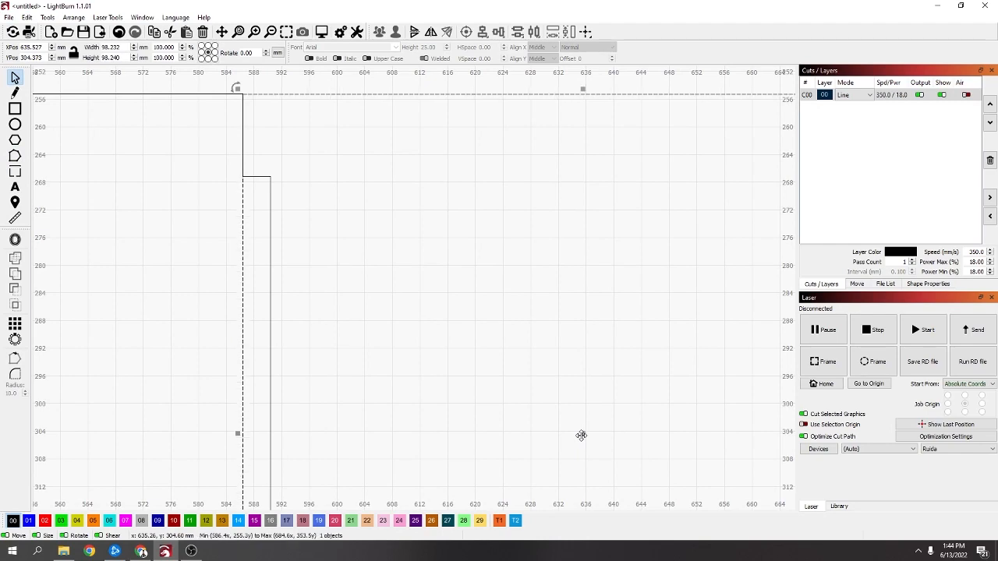
{"action": "scroll", "coordinate": [176, 145], "scroll_direction": "up", "scroll_amount": 4}
{"action": "scroll", "coordinate": [273, 179], "scroll_direction": "down", "scroll_amount": 7}
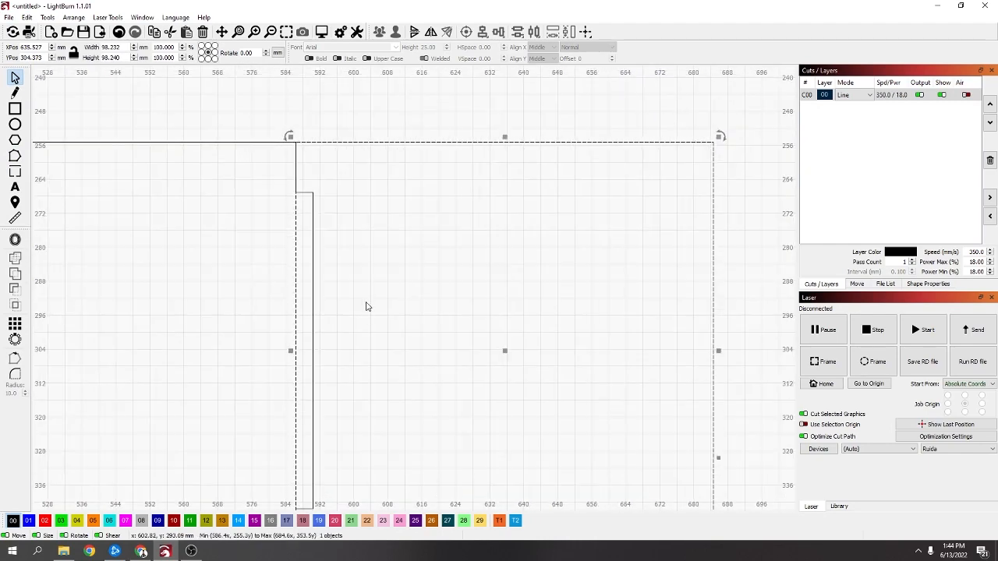
Insert pairs of nodes on the square's left edge, at and just inside the tab's upper and lower inner corners.
{"action": "left_click", "coordinate": [15, 156]}
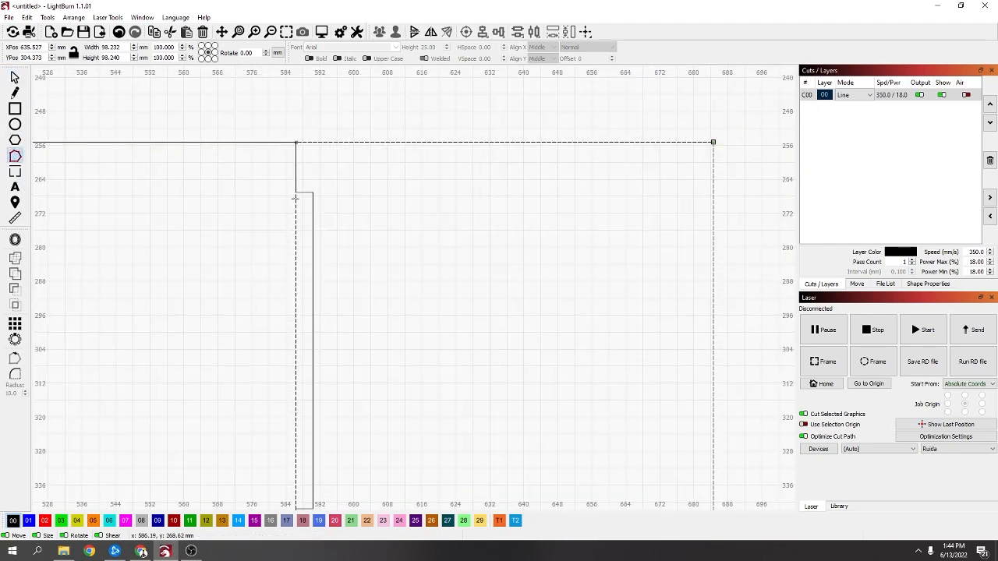
{"action": "scroll", "coordinate": [296, 199], "scroll_direction": "up", "scroll_amount": 3}
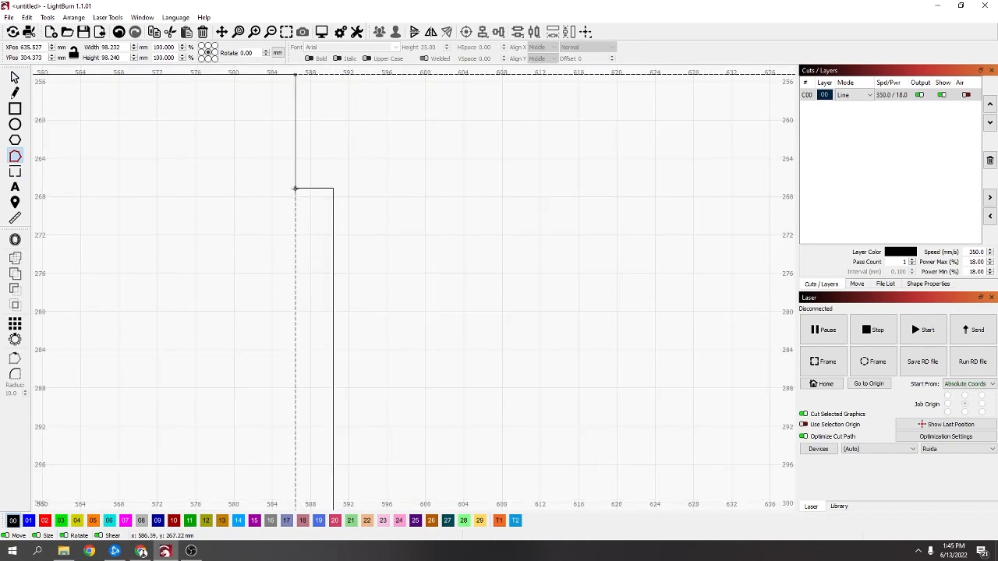
{"action": "key", "text": "i"}
{"action": "scroll", "coordinate": [296, 277], "scroll_direction": "down", "scroll_amount": 3}
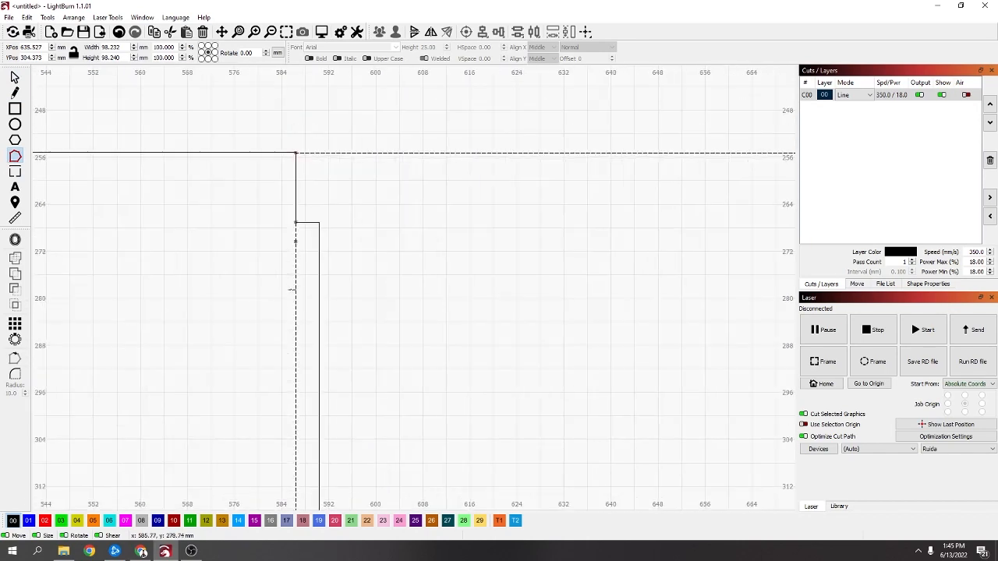
{"action": "left_click_drag", "start_coordinate": [289, 313], "coordinate": [303, 73]}
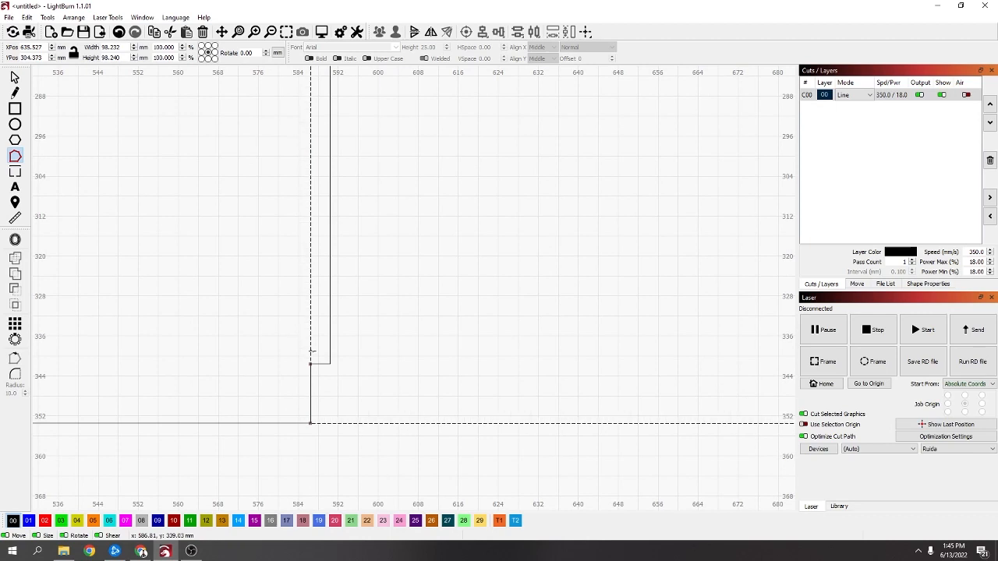
{"action": "scroll", "coordinate": [310, 351], "scroll_direction": "up", "scroll_amount": 1}
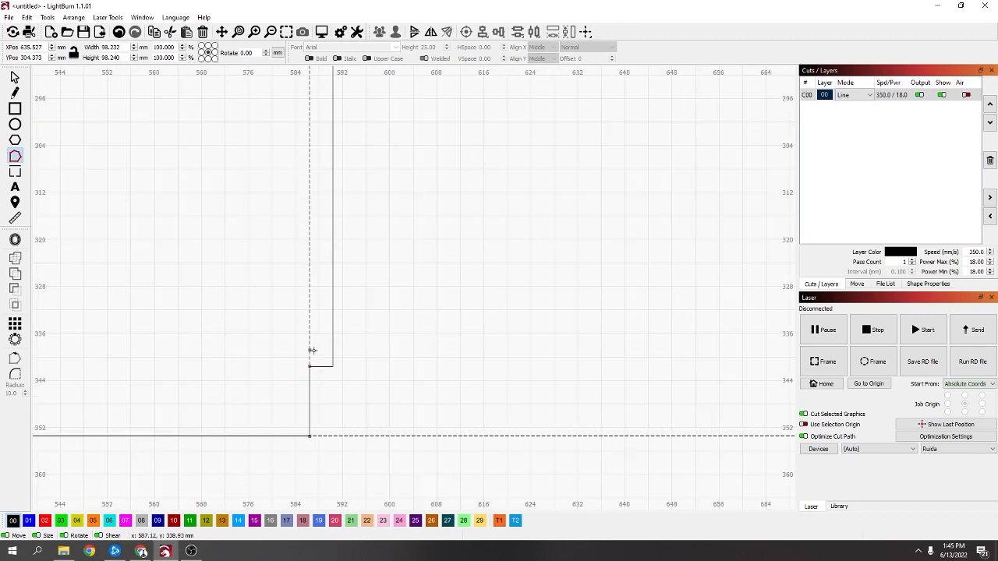
Move the two inner nodes to the tab's lower and upper outer corners to form a matching notch.
{"action": "left_click_drag", "start_coordinate": [310, 351], "coordinate": [333, 367]}
{"action": "left_click_drag", "start_coordinate": [350, 140], "coordinate": [379, 465]}
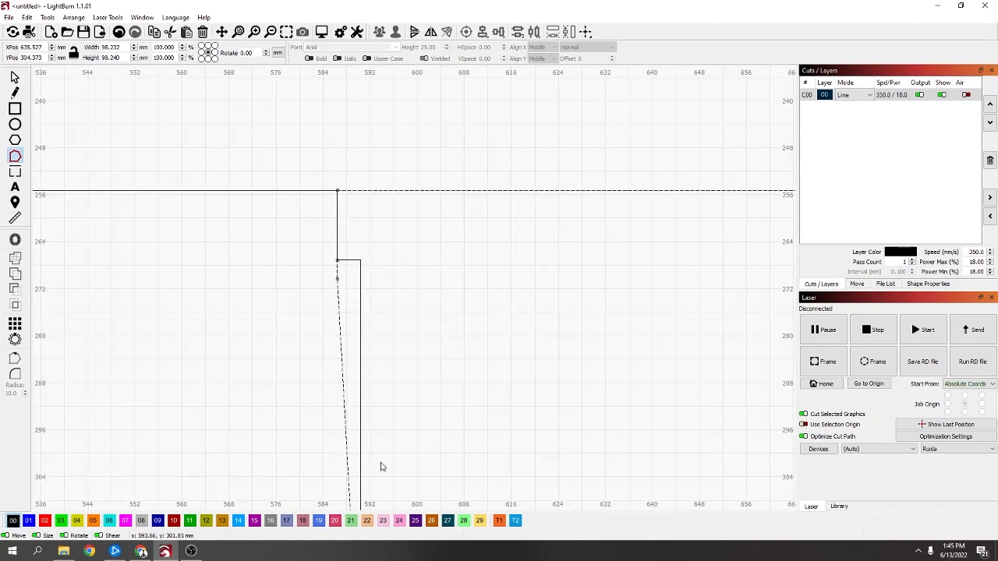
{"action": "left_click_drag", "start_coordinate": [337, 277], "coordinate": [360, 260]}
{"action": "scroll", "coordinate": [160, 307], "scroll_direction": "down", "scroll_amount": 2}
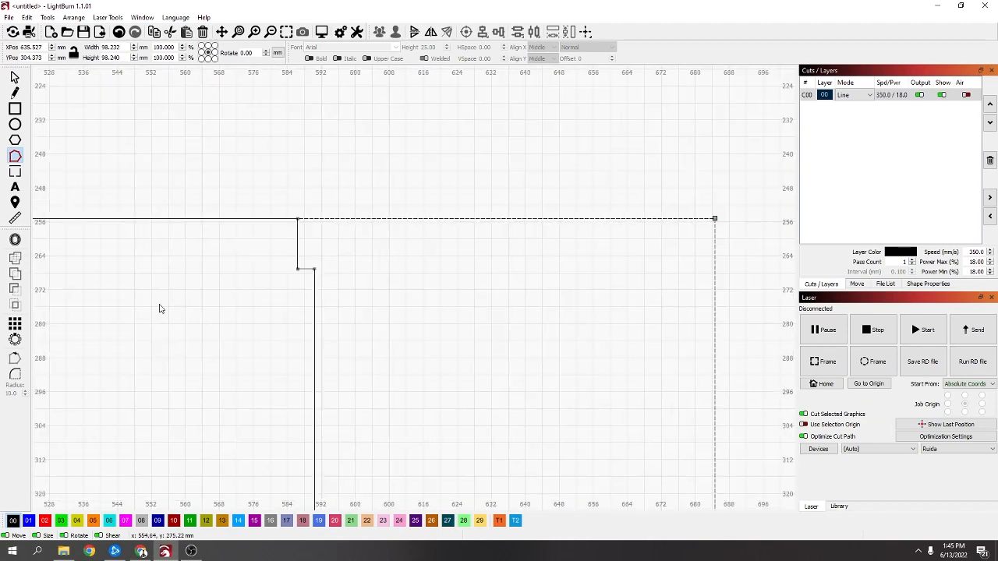
Move the tabbed piece left, away from the notched square, to an X position of about 534.29 mm.
{"action": "left_click", "coordinate": [119, 243]}
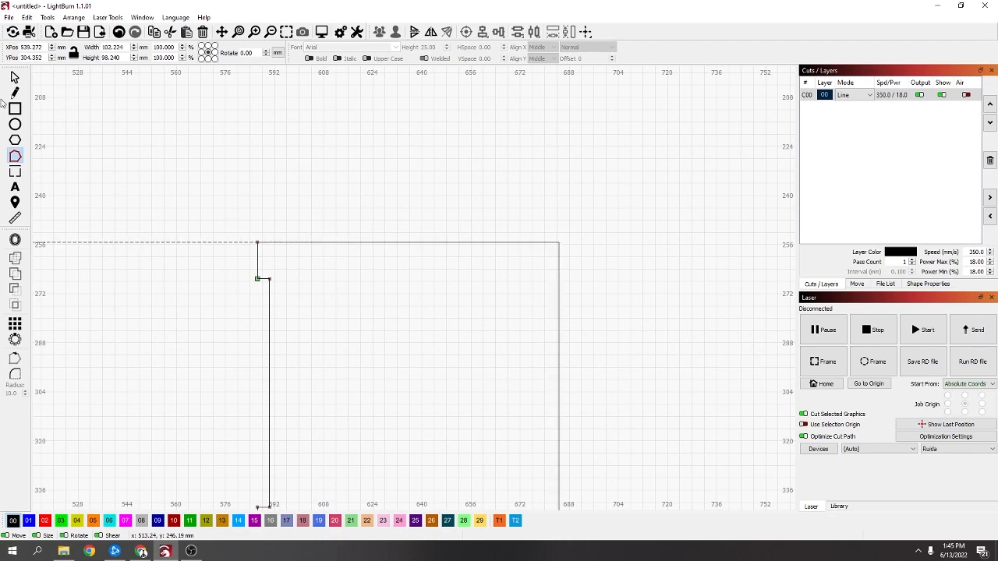
{"action": "left_click", "coordinate": [14, 77]}
{"action": "scroll", "coordinate": [127, 298], "scroll_direction": "down", "scroll_amount": 1}
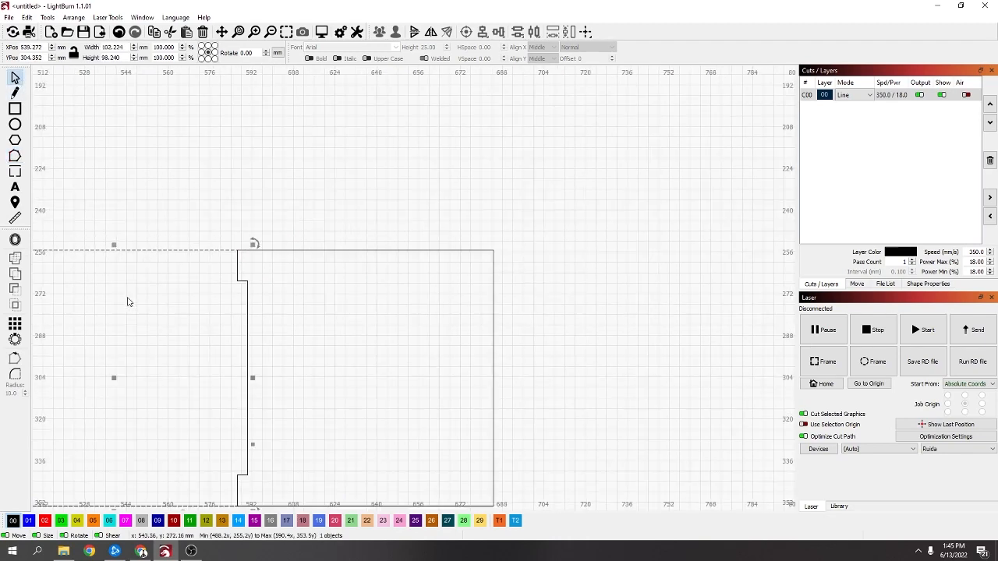
{"action": "left_click_drag", "start_coordinate": [114, 381], "coordinate": [101, 381]}
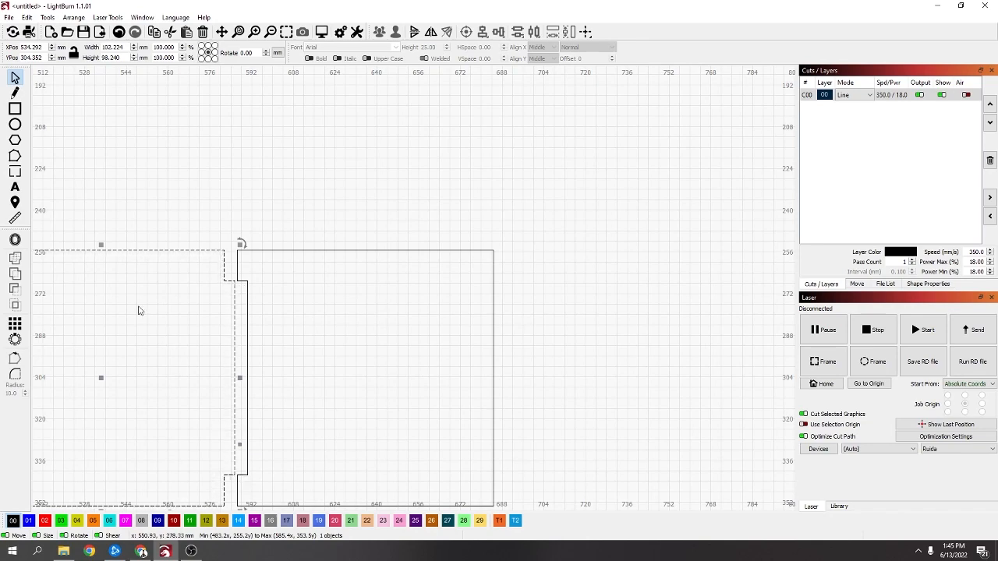
Select both nodes of the notch's upper edge and shift them slightly down to tighten the notch.
{"action": "left_click", "coordinate": [15, 156]}
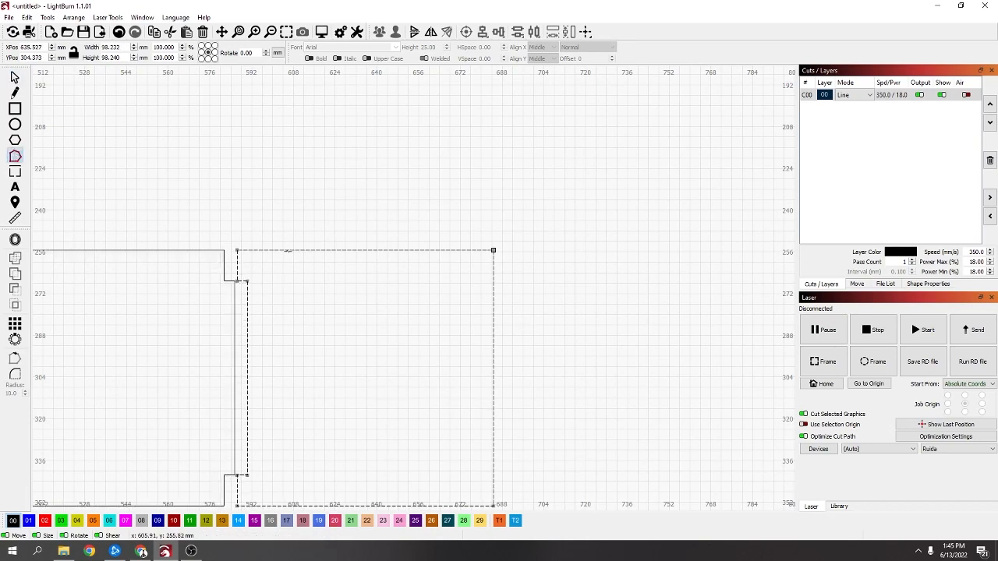
{"action": "scroll", "coordinate": [262, 285], "scroll_direction": "up", "scroll_amount": 7}
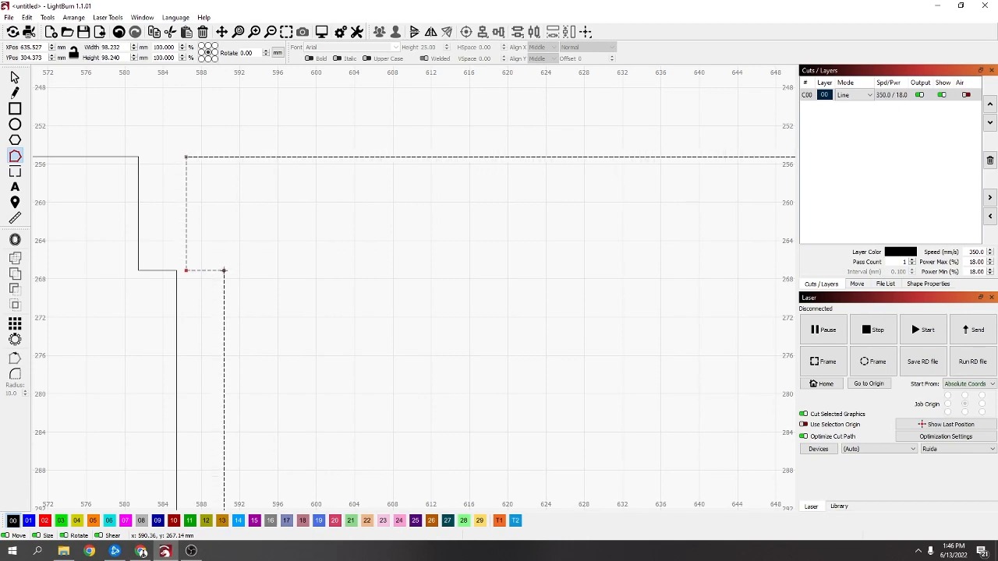
{"action": "key", "text": "ctrl+z"}
{"action": "left_click", "coordinate": [225, 273]}
{"action": "scroll", "coordinate": [201, 334], "scroll_direction": "down", "scroll_amount": 2}
{"action": "left_click_drag", "start_coordinate": [205, 394], "coordinate": [232, 244]}
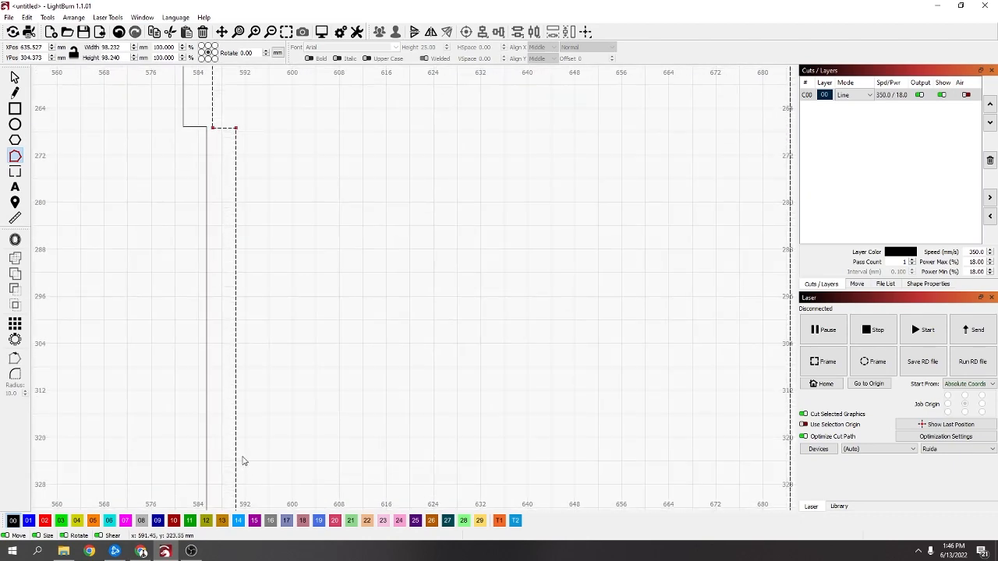
Select both nodes of the notch's lower edge and move them up to a Y position of about 341.5 mm.
{"action": "left_click_drag", "start_coordinate": [242, 442], "coordinate": [294, 245]}
{"action": "left_click_drag", "start_coordinate": [296, 363], "coordinate": [260, 375]}
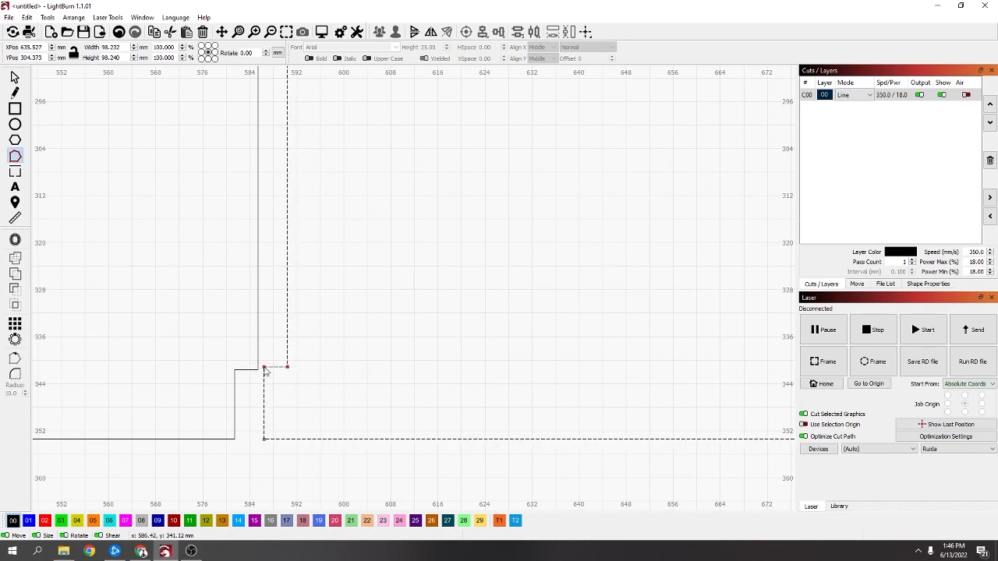
{"action": "scroll", "coordinate": [263, 370], "scroll_direction": "up", "scroll_amount": 4}
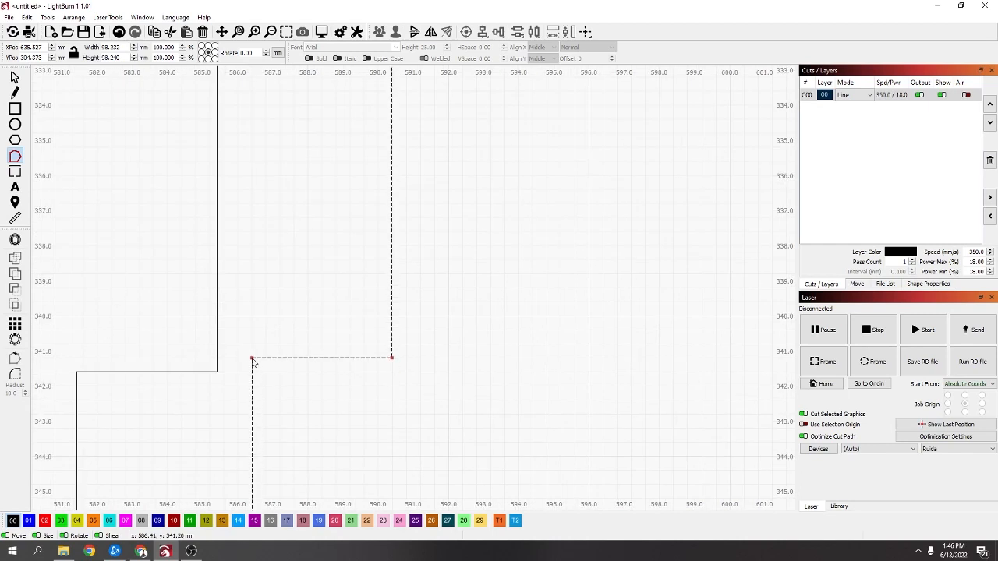
{"action": "mouse_move", "coordinate": [251, 374]}
{"action": "left_mouse_down"}
{"action": "mouse_move", "coordinate": [237, 373]}
{"action": "mouse_move", "coordinate": [341, 373]}
{"action": "mouse_move", "coordinate": [248, 369]}
{"action": "mouse_move", "coordinate": [256, 372]}
{"action": "mouse_move", "coordinate": [245, 367]}
{"action": "mouse_move", "coordinate": [253, 371]}
{"action": "mouse_move", "coordinate": [252, 308]}
{"action": "mouse_move", "coordinate": [252, 367]}
{"action": "left_mouse_up"}
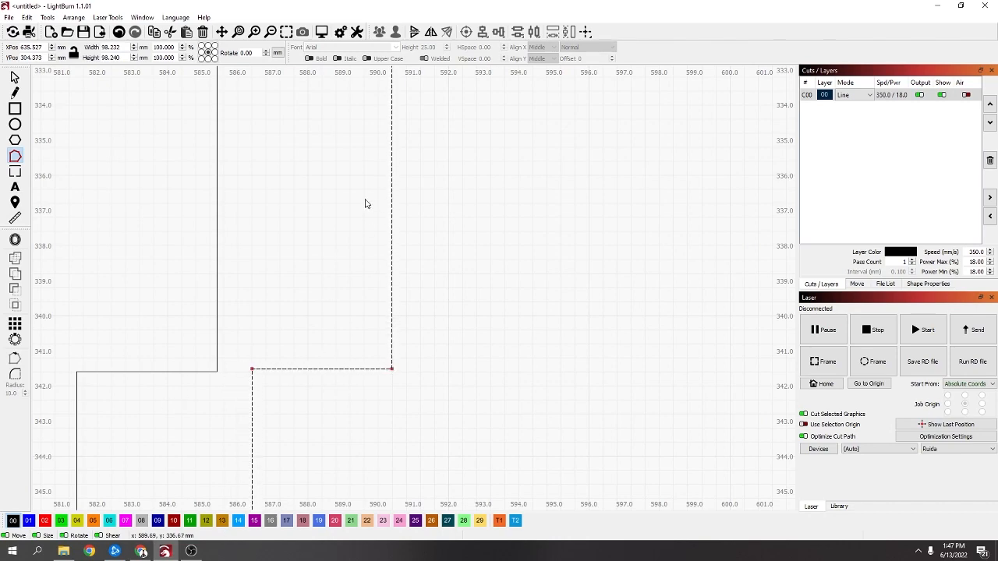
Leave node editing and examine the earlier single-tab panel alongside the other outlines.
{"action": "scroll", "coordinate": [355, 296], "scroll_direction": "down", "scroll_amount": 10}
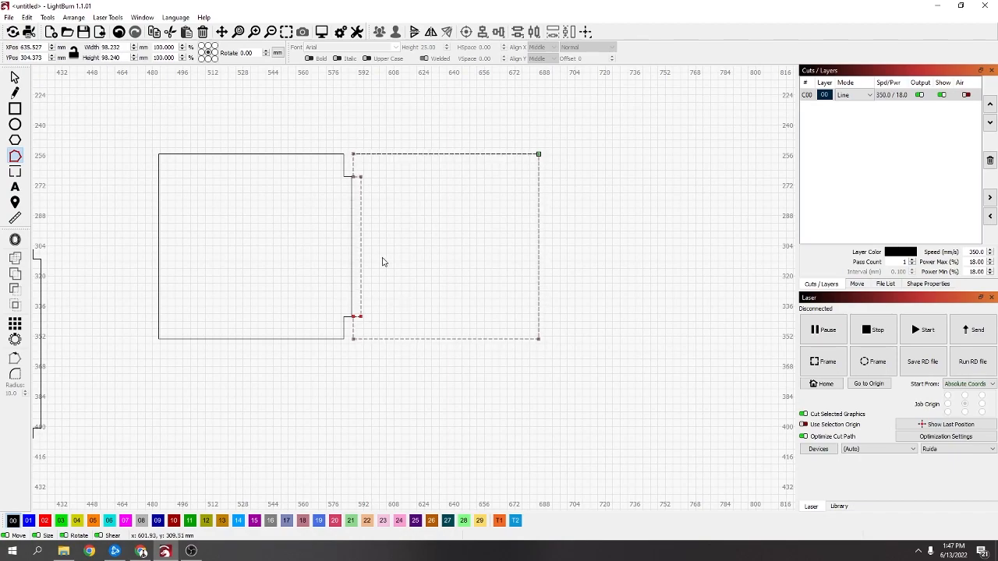
{"action": "scroll", "coordinate": [145, 291], "scroll_direction": "down", "scroll_amount": 2}
{"action": "left_click_drag", "start_coordinate": [129, 352], "coordinate": [460, 372]}
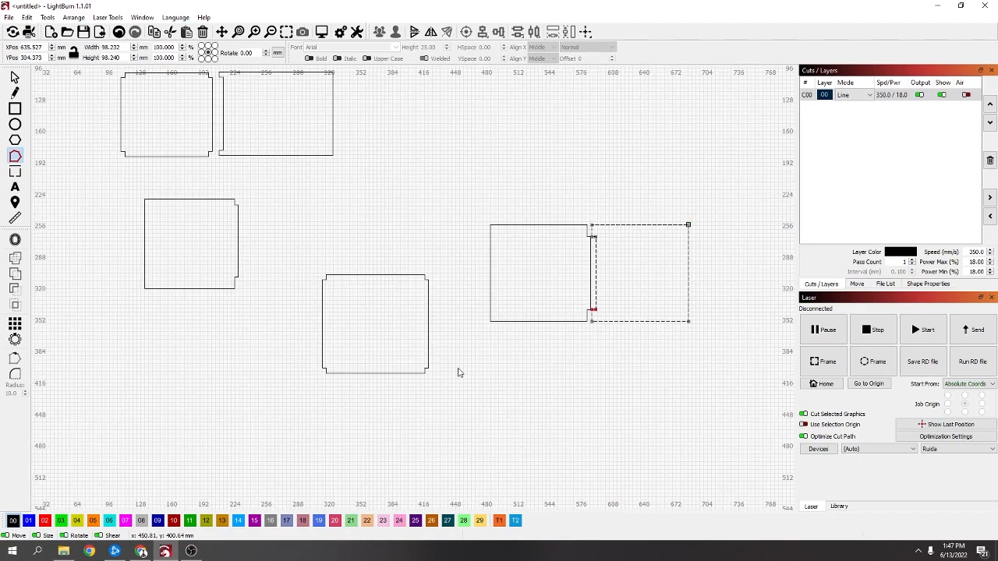
{"action": "scroll", "coordinate": [234, 226], "scroll_direction": "up", "scroll_amount": 4}
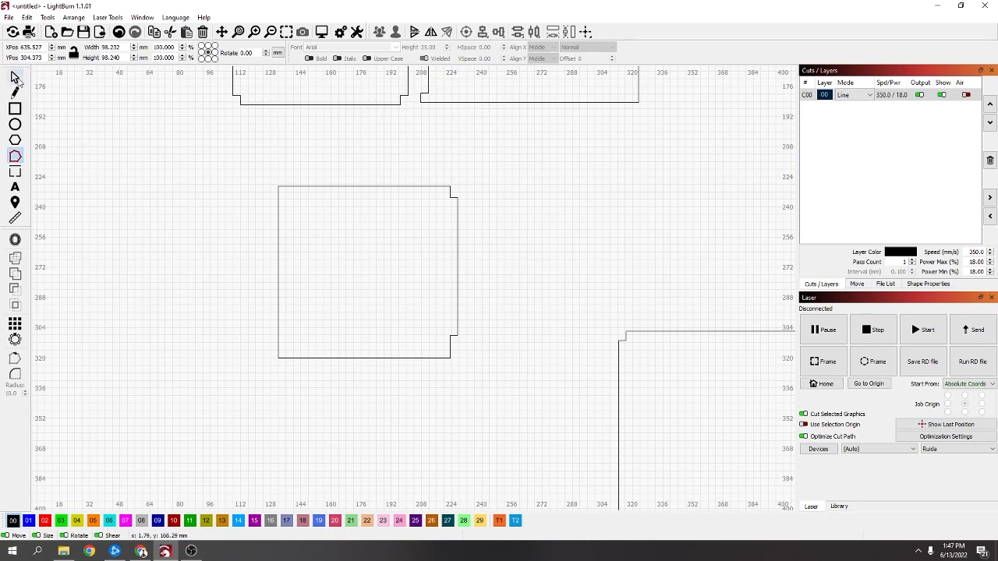
{"action": "left_click", "coordinate": [15, 76]}
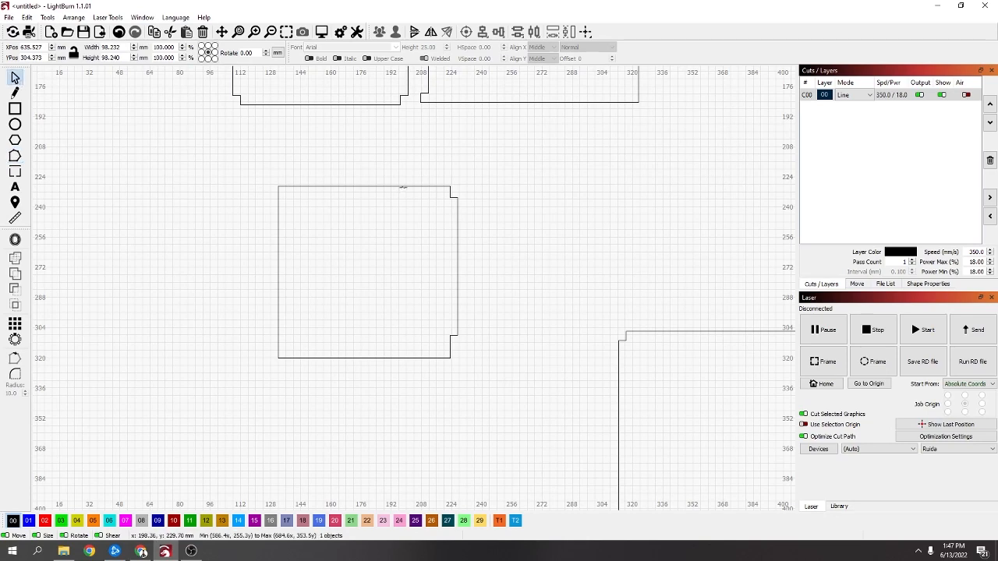
Duplicate the single-tab panel, flip the copy horizontally and move it left to an X position of about 175.83 mm.
{"action": "left_click", "coordinate": [403, 188]}
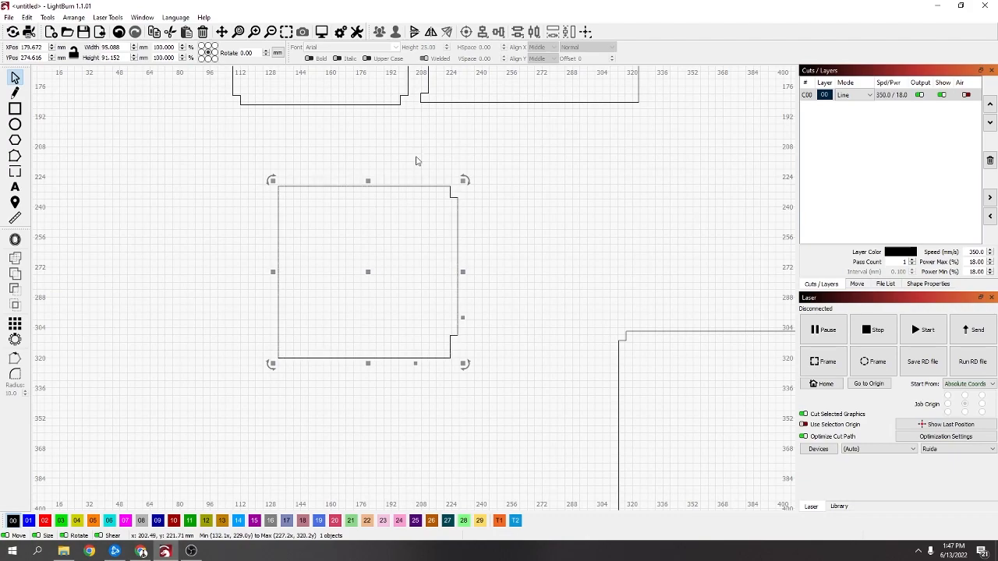
{"action": "left_click", "coordinate": [431, 32]}
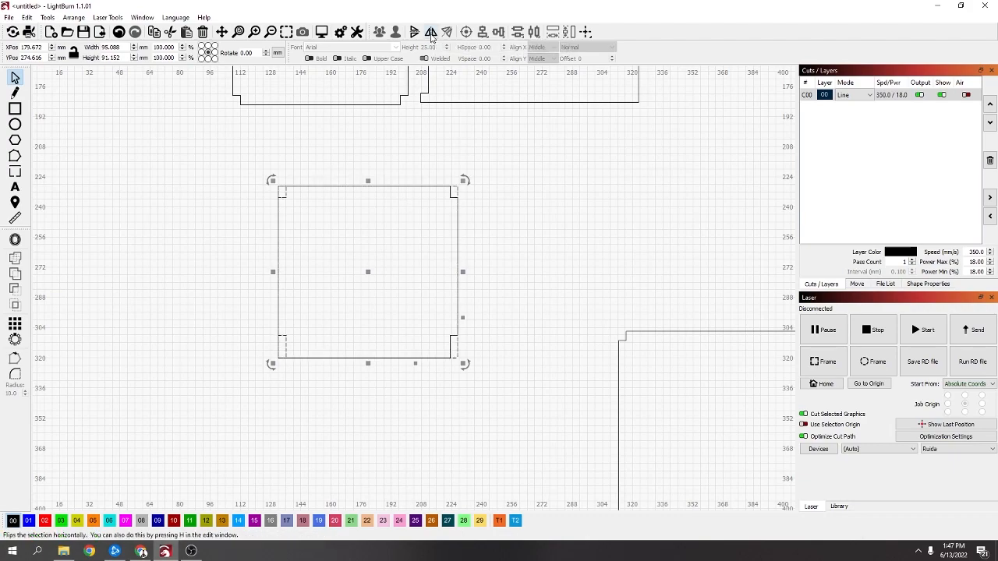
{"action": "scroll", "coordinate": [302, 308], "scroll_direction": "up", "scroll_amount": 5}
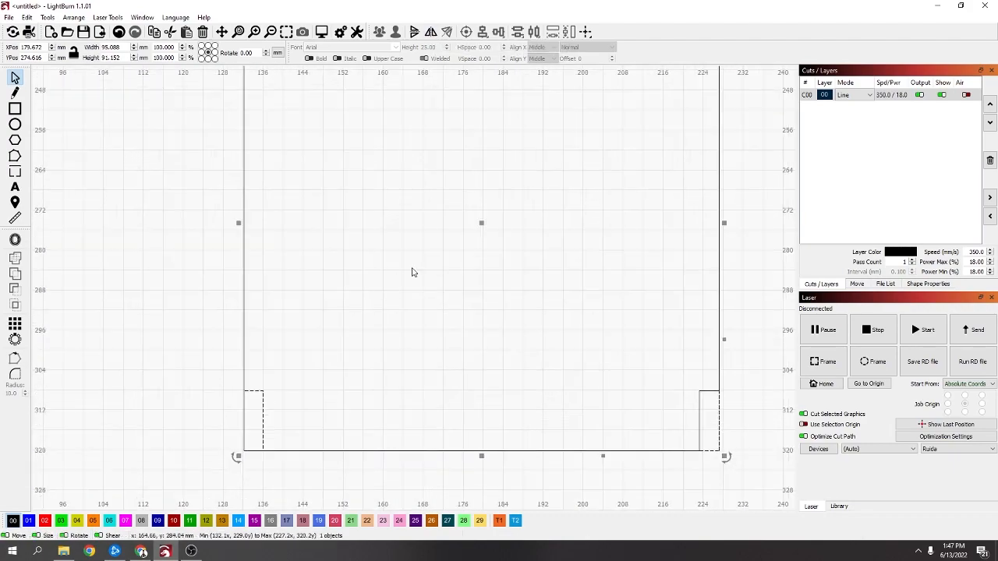
{"action": "left_click_drag", "start_coordinate": [484, 226], "coordinate": [460, 223]}
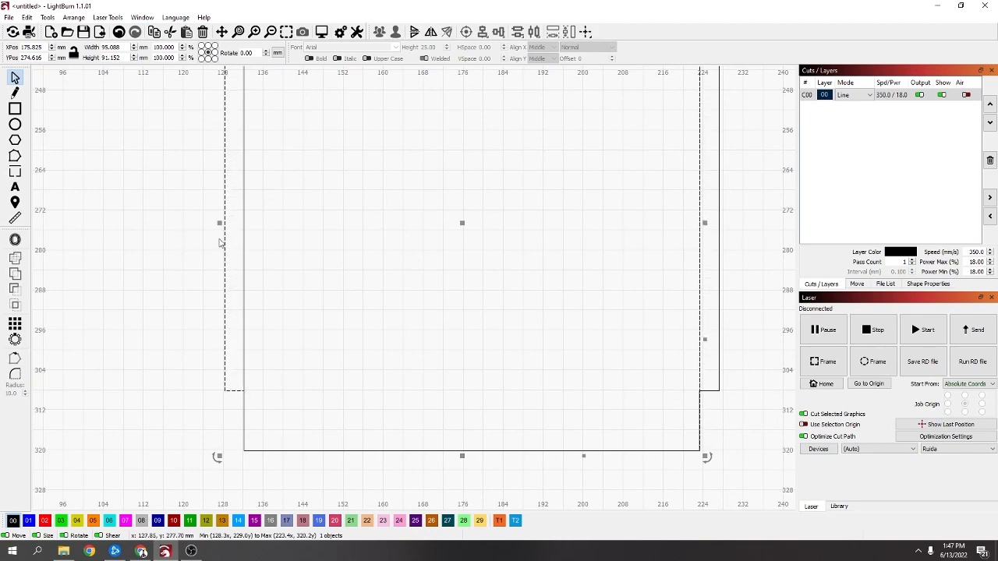
Unite the panel and its mirrored copy into one outline with tabs on both sides.
{"action": "scroll", "coordinate": [252, 263], "scroll_direction": "down", "scroll_amount": 5}
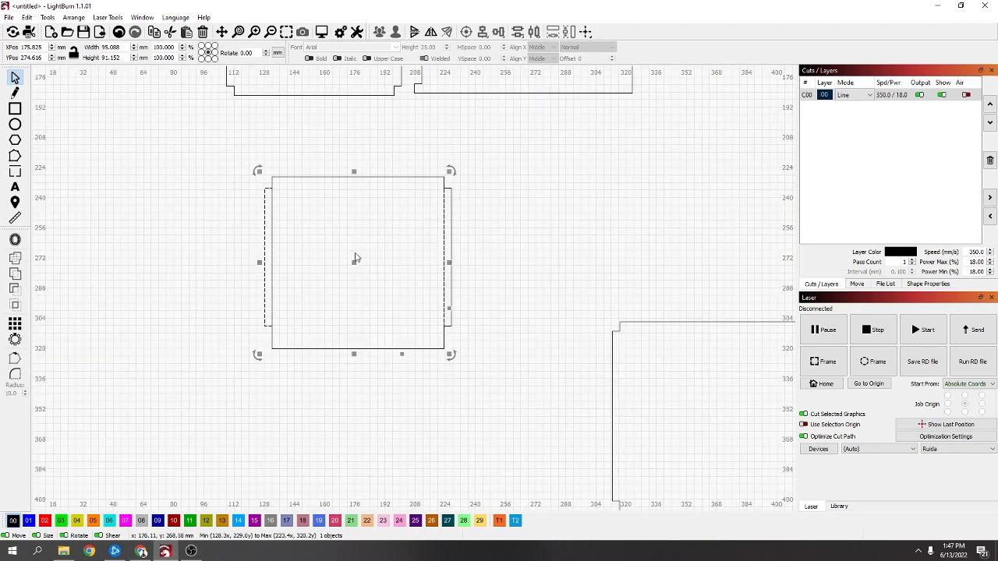
{"action": "left_click", "coordinate": [268, 250], "text": "shift"}
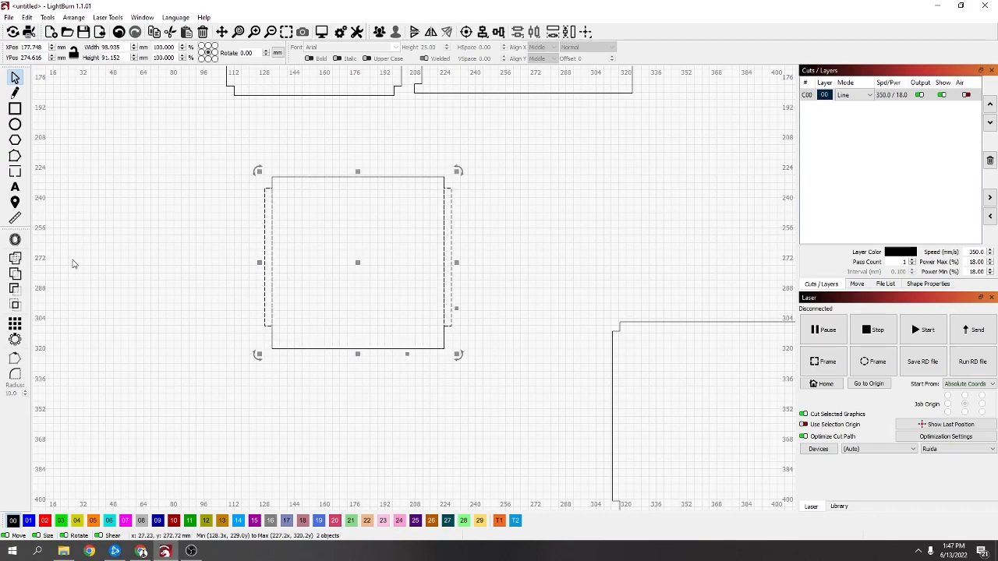
{"action": "left_click", "coordinate": [14, 257]}
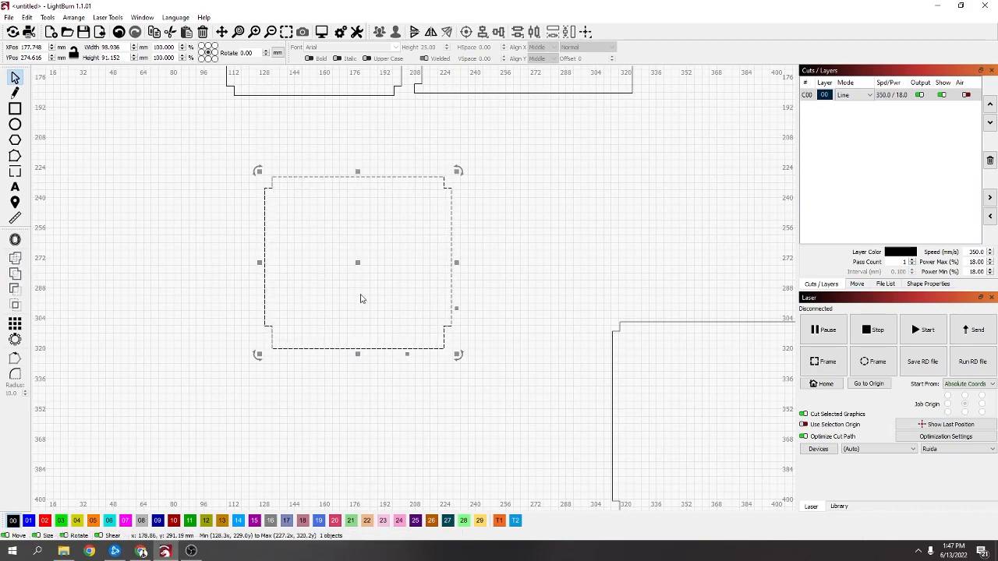
Try moving the united panel's upper-right corner nodes outward in node editing, and undo the move.
{"action": "scroll", "coordinate": [363, 346], "scroll_direction": "up", "scroll_amount": 2}
{"action": "scroll", "coordinate": [330, 262], "scroll_direction": "down", "scroll_amount": 4}
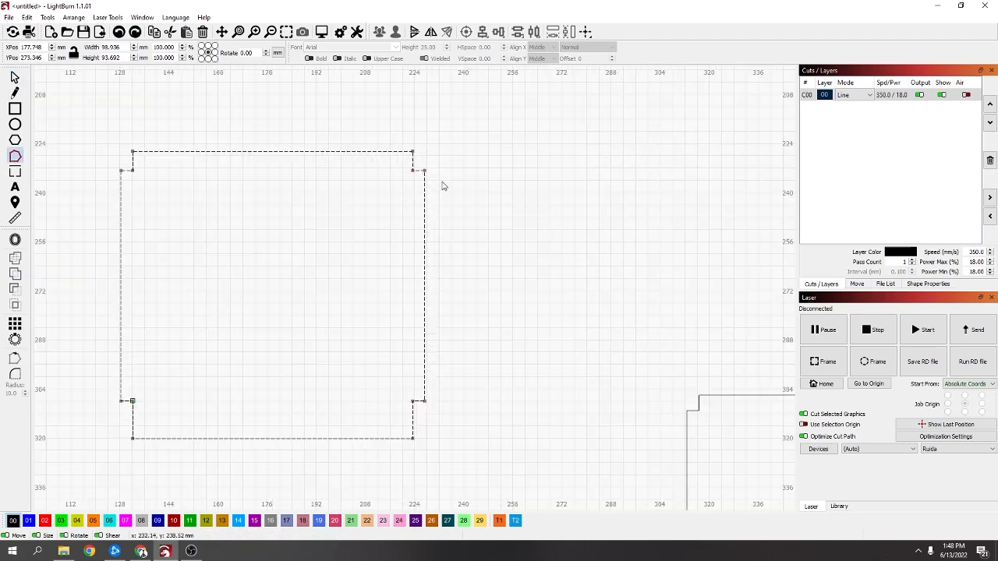
{"action": "left_click_drag", "start_coordinate": [450, 130], "coordinate": [404, 173]}
{"action": "left_click_drag", "start_coordinate": [414, 170], "coordinate": [493, 153]}
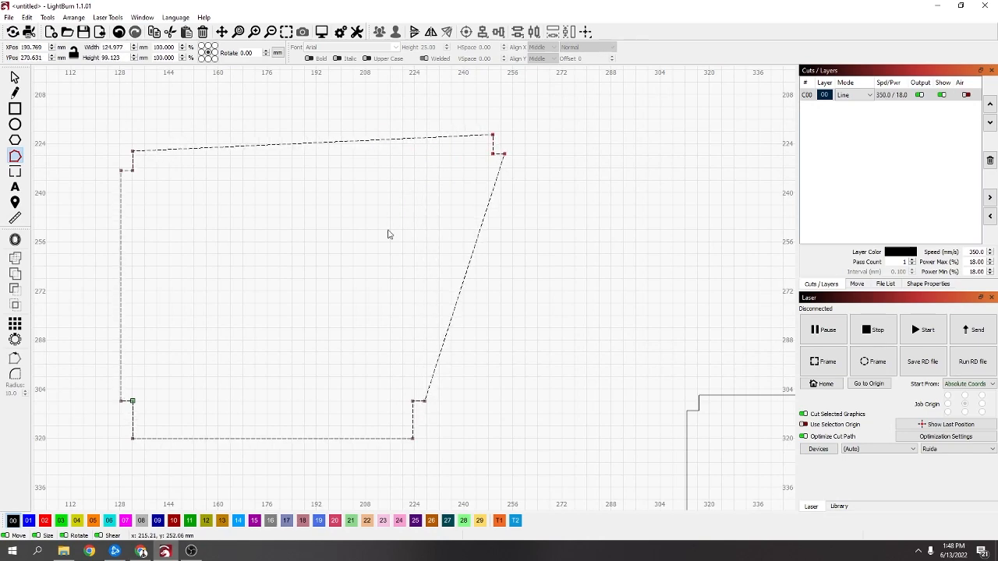
{"action": "key", "text": "ctrl+z"}
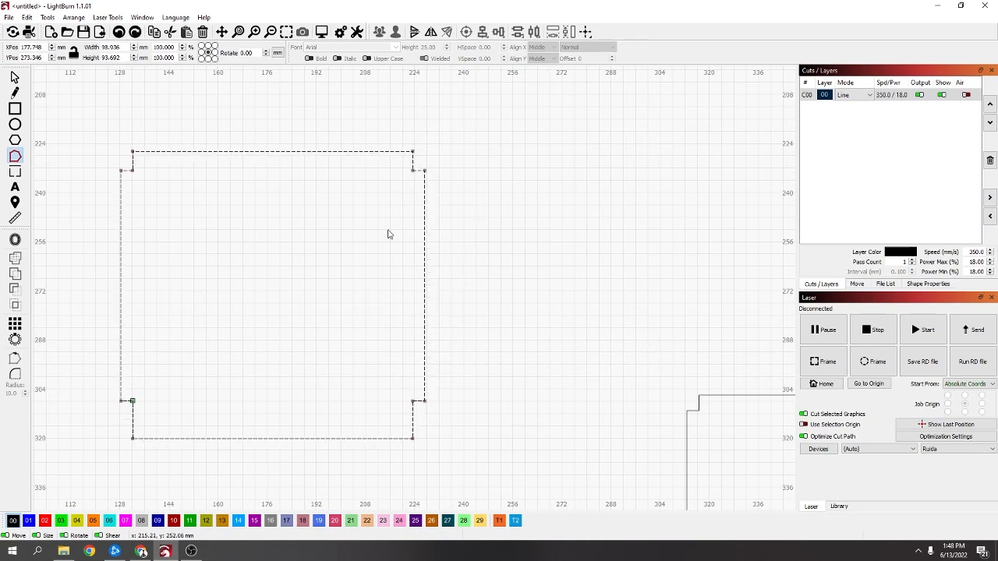
Shift the united panel's upper-right corner nodes outward once more and undo that vertex edit.
{"action": "left_click_drag", "start_coordinate": [417, 172], "coordinate": [496, 145]}
{"action": "left_click", "coordinate": [47, 17]}
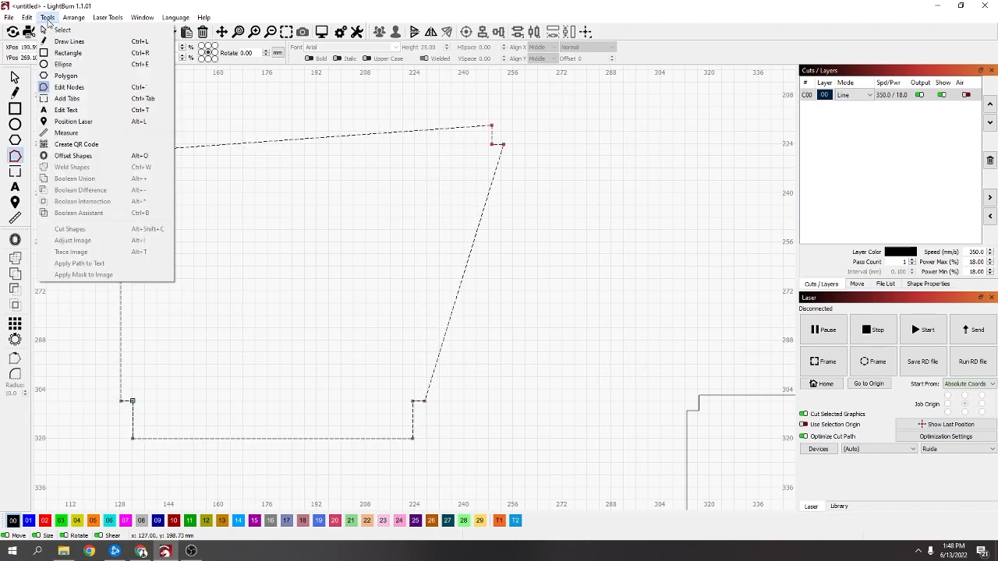
{"action": "mouse_move", "coordinate": [31, 20]}
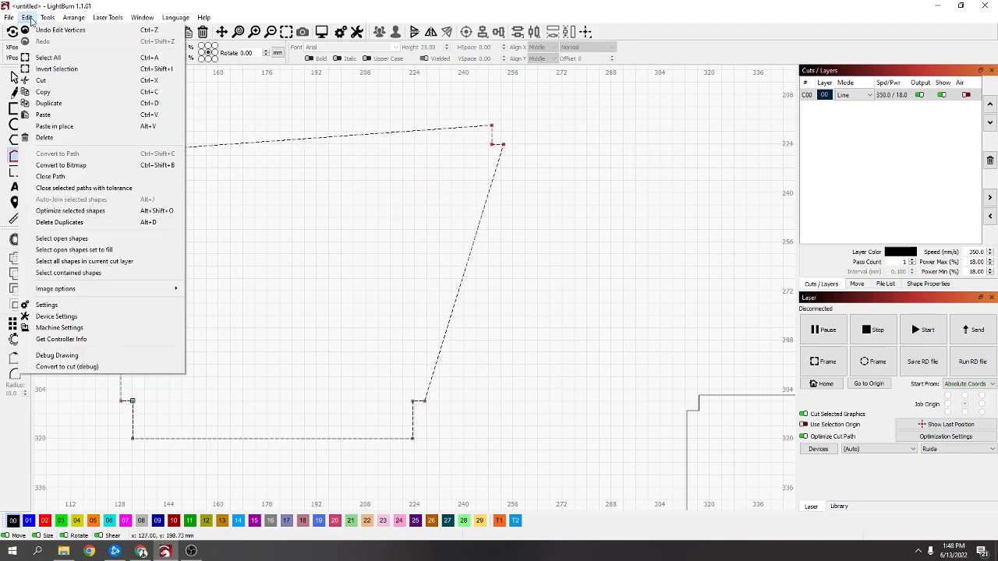
{"action": "left_click", "coordinate": [75, 32]}
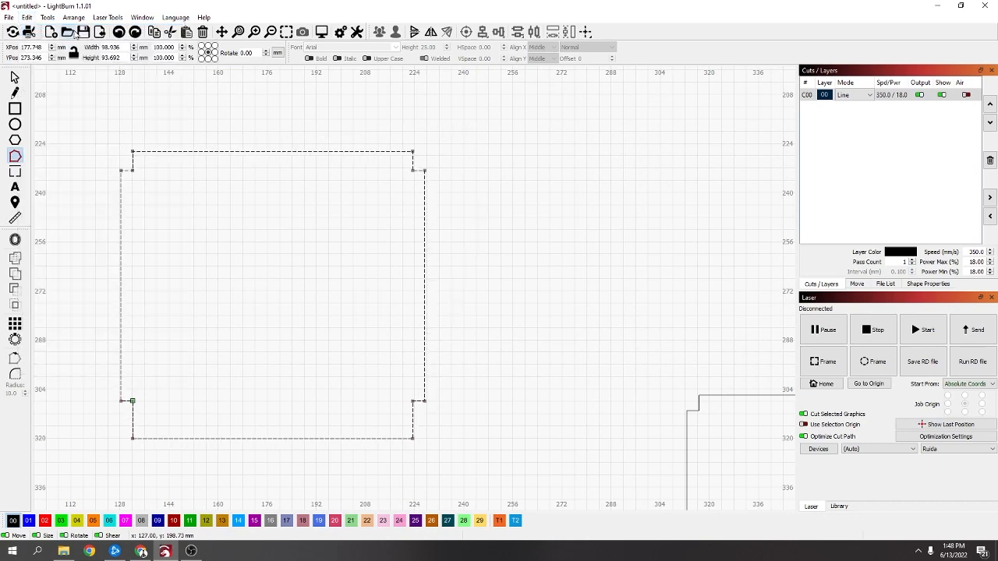
Undo the united panel's scaling, union and mirrored copy, plus the preceding edits to the tabbed and notched squares.
{"action": "left_click", "coordinate": [26, 17]}
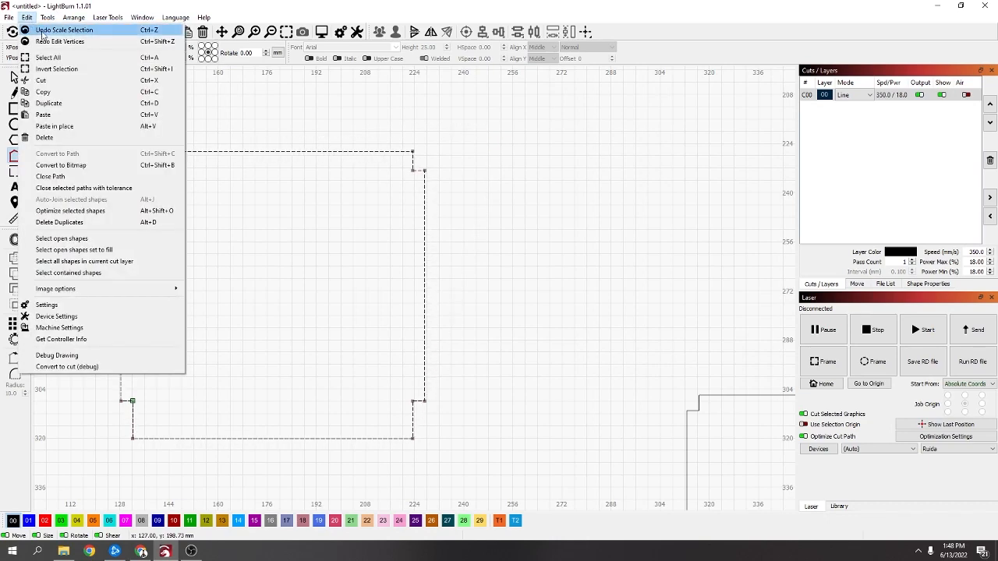
{"action": "left_click", "coordinate": [43, 31]}
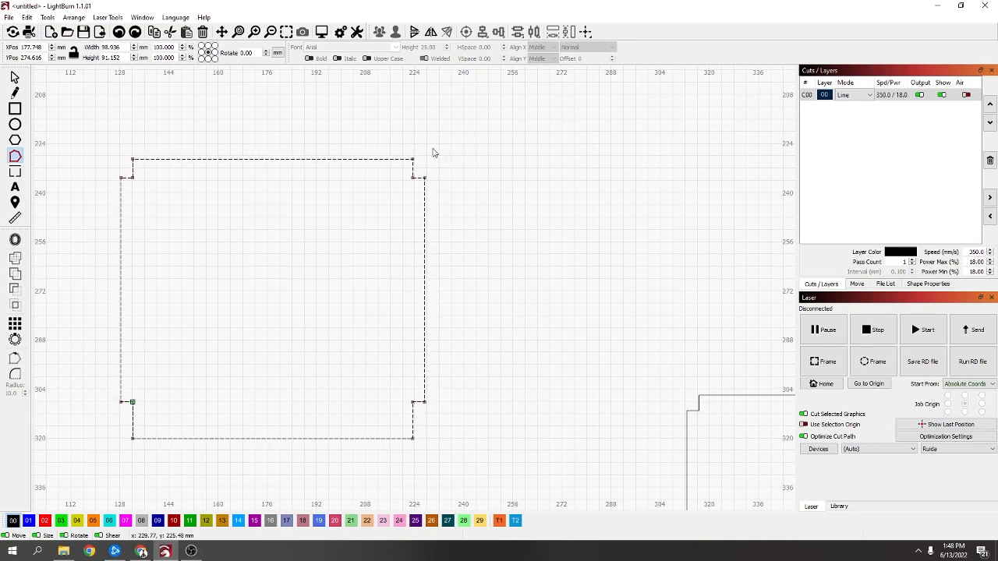
{"action": "key", "text": "ctrl+z"}
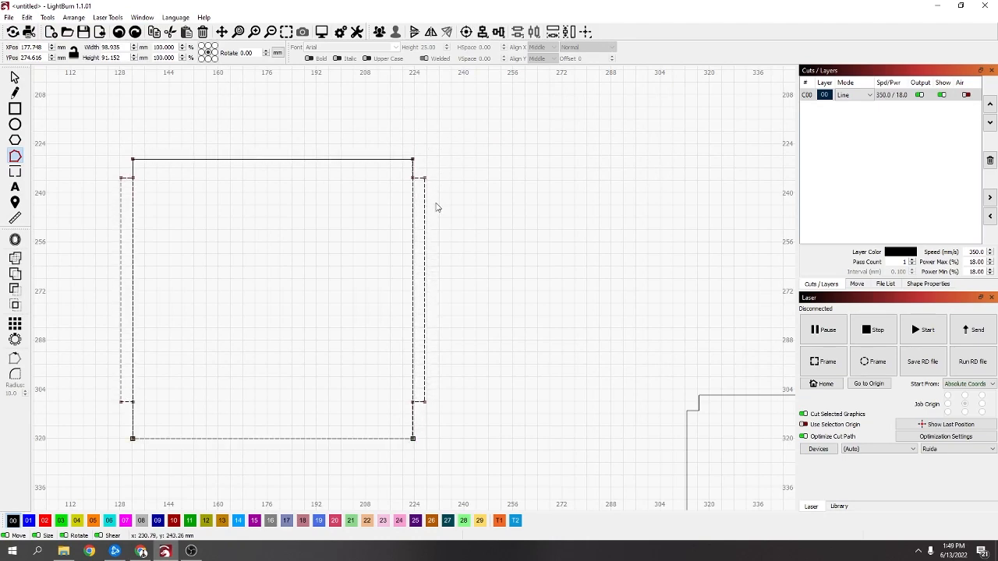
{"action": "scroll", "coordinate": [433, 208], "scroll_direction": "down", "scroll_amount": 6}
{"action": "key", "text": "ctrl+z"}
{"action": "key", "text": "ctrl+z"}
{"action": "key", "text": "ctrl+z"}
{"action": "key", "text": "ctrl+z"}
{"action": "key", "text": "ctrl+z"}
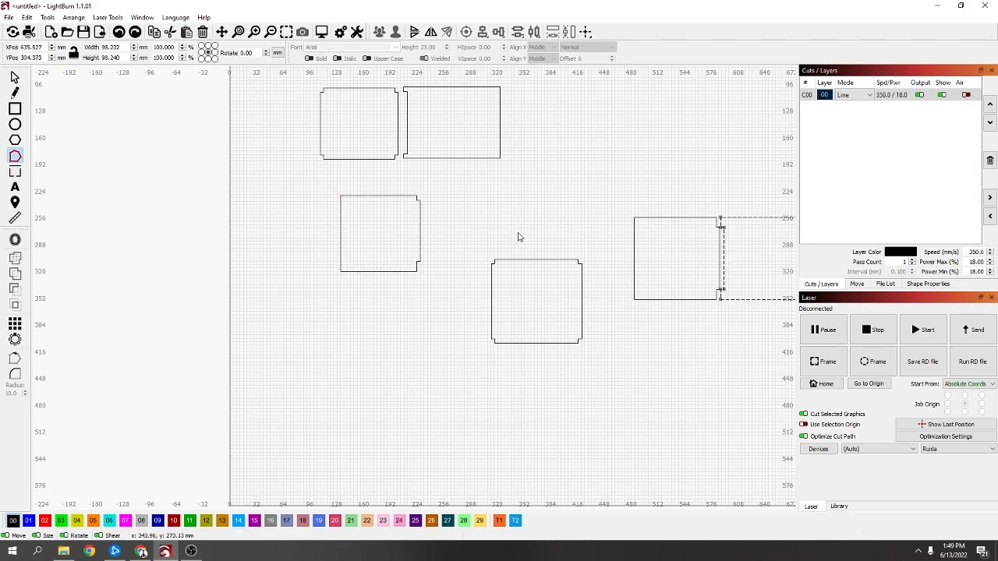
Undo the separate notched square and the union of the other square with its tab rectangle.
{"action": "scroll", "coordinate": [514, 238], "scroll_direction": "down", "scroll_amount": 4}
{"action": "left_click", "coordinate": [612, 259]}
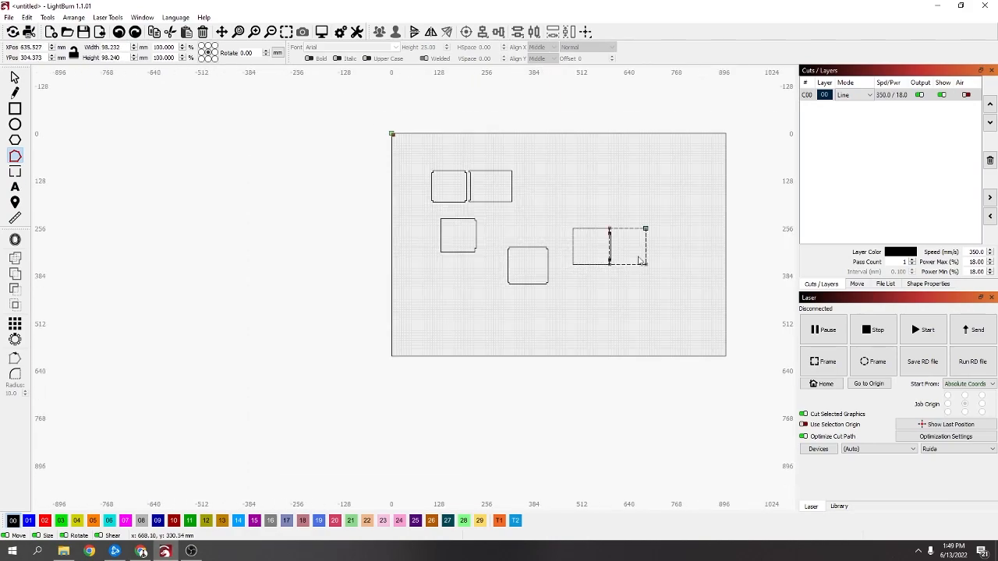
{"action": "key", "text": "ctrl+z"}
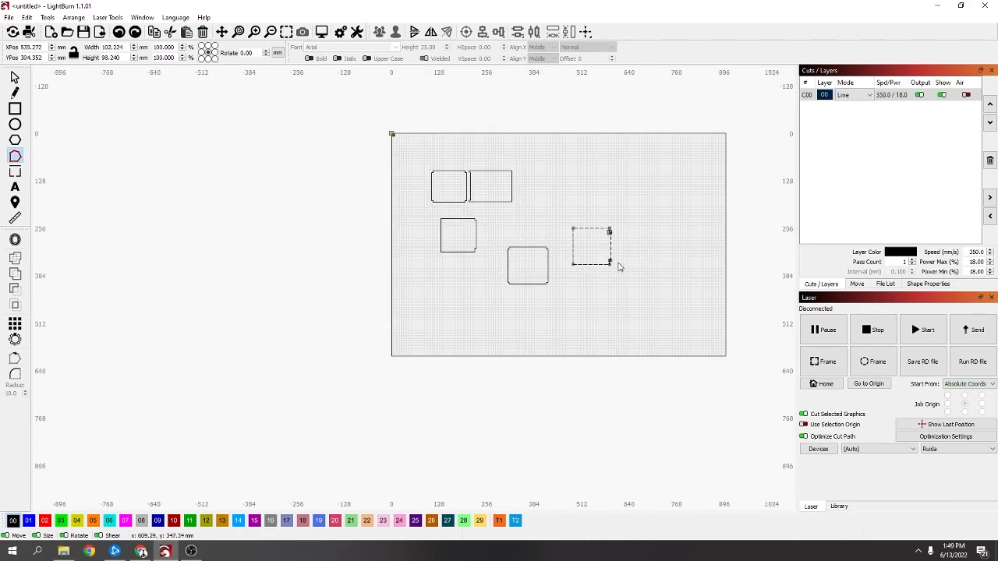
{"action": "key", "text": "ctrl+z"}
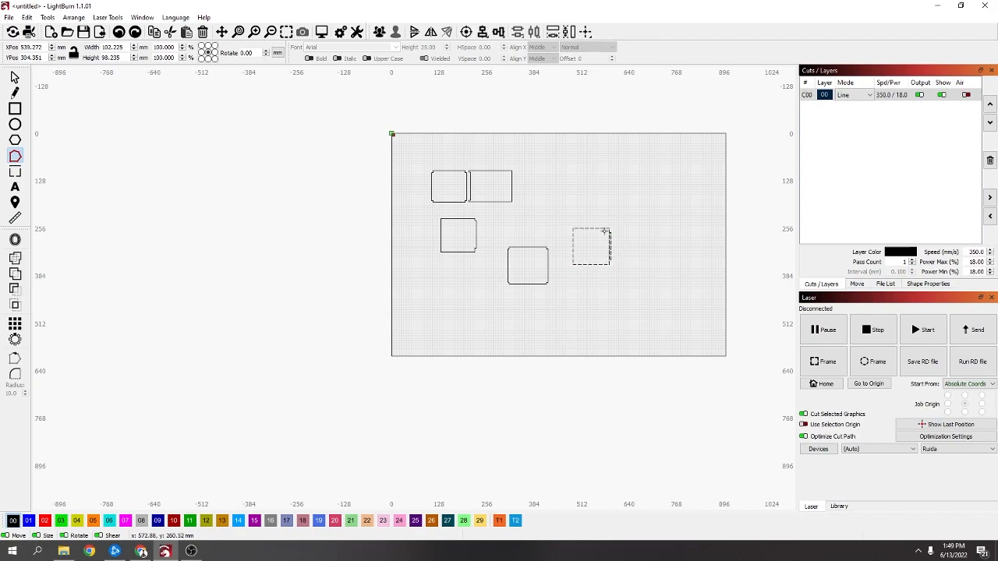
Delete the narrow tab rectangle from the side of the plain square.
{"action": "left_click", "coordinate": [14, 76]}
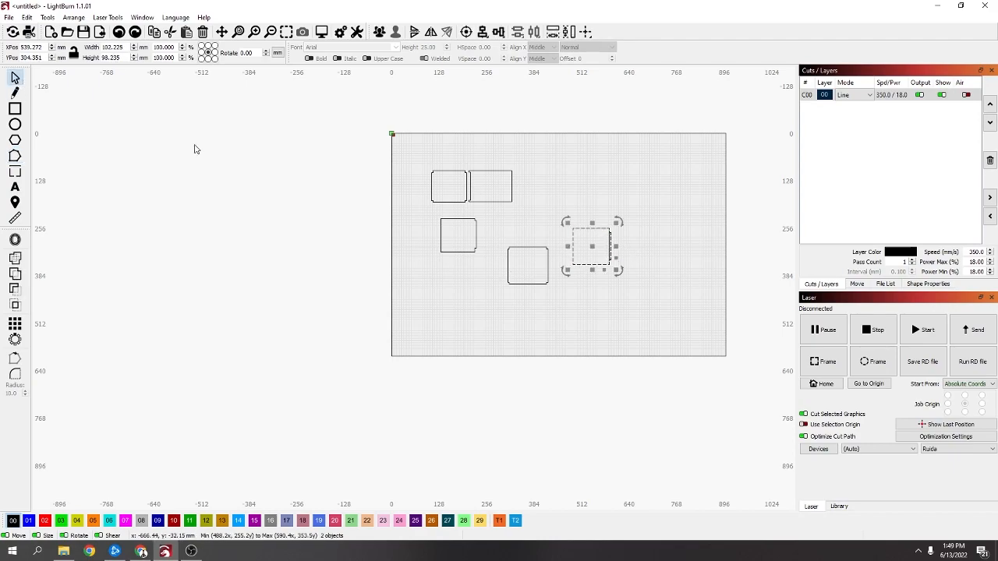
{"action": "scroll", "coordinate": [623, 234], "scroll_direction": "up", "scroll_amount": 5}
{"action": "left_click_drag", "start_coordinate": [474, 185], "coordinate": [633, 412]}
{"action": "scroll", "coordinate": [632, 412], "scroll_direction": "up", "scroll_amount": 1}
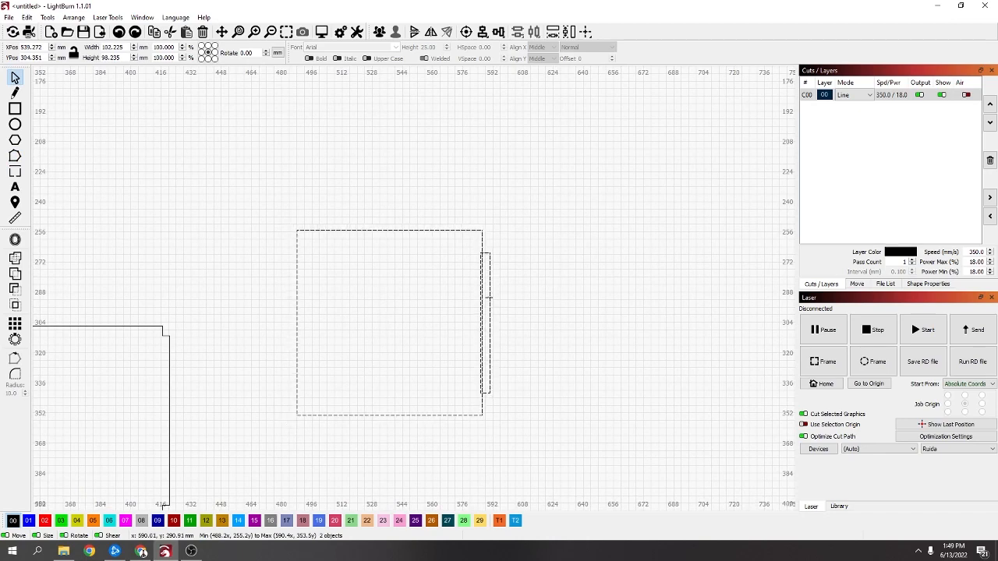
{"action": "left_click", "coordinate": [499, 290]}
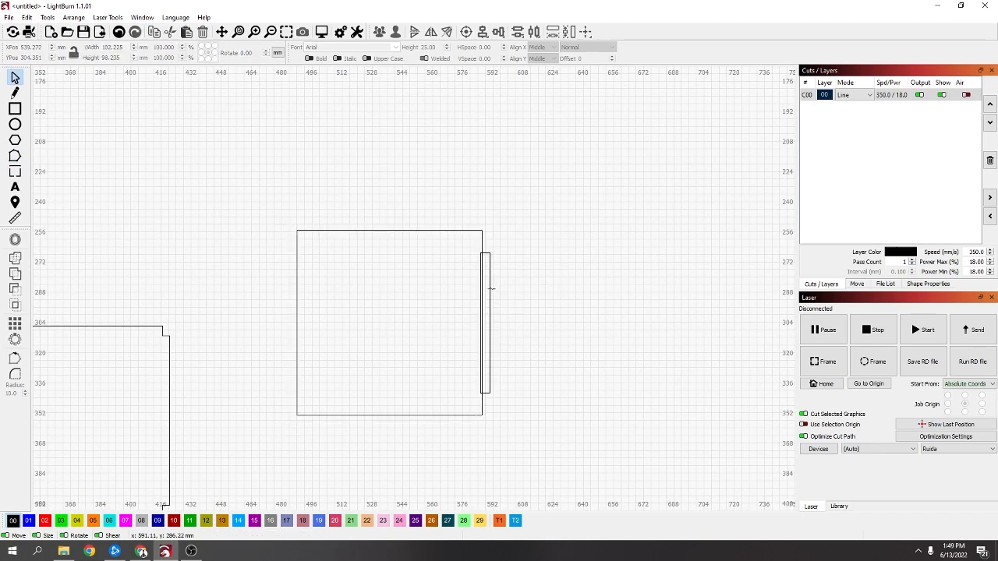
{"action": "left_click", "coordinate": [489, 289]}
{"action": "key", "text": "Delete"}
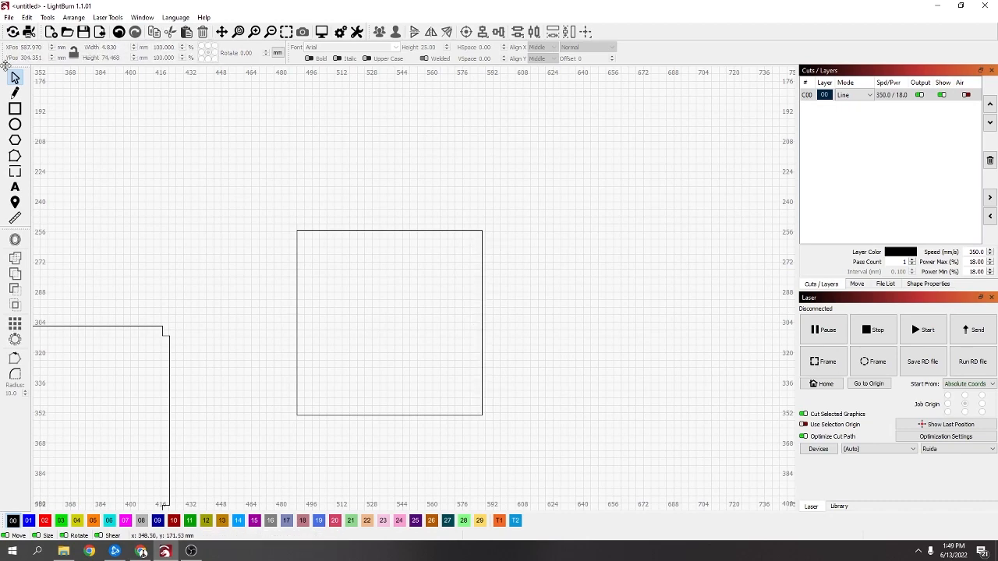
Draw a small rectangle inside the square's lower-right corner and set its width and height to 4 mm.
{"action": "left_click", "coordinate": [15, 109]}
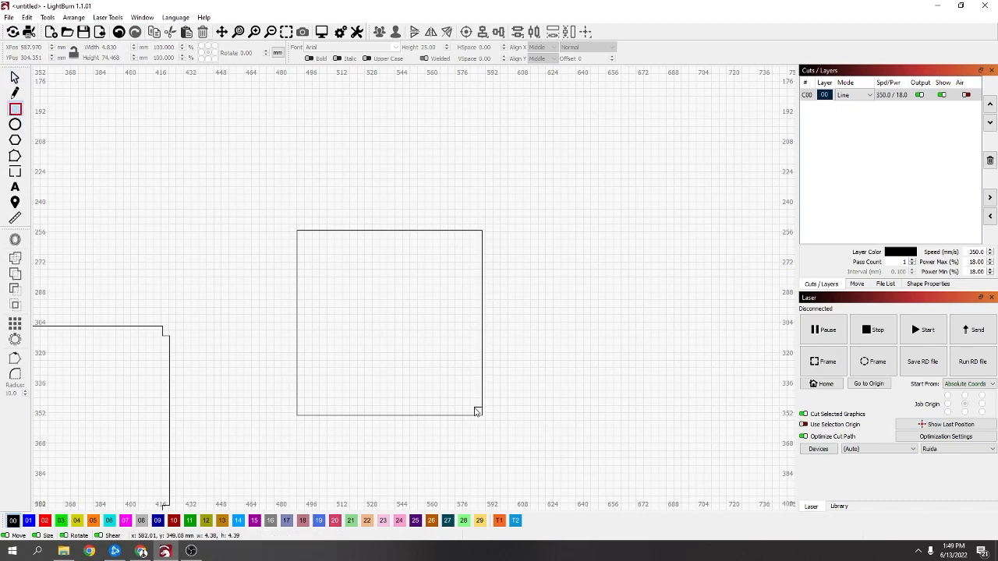
{"action": "left_click_drag", "start_coordinate": [477, 411], "coordinate": [474, 408]}
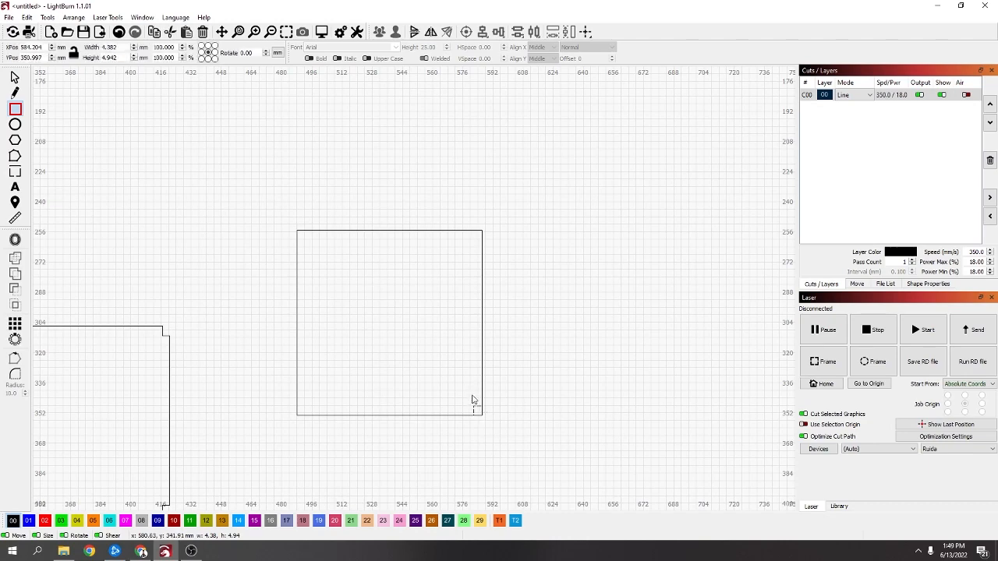
{"action": "double_click", "coordinate": [111, 48]}
{"action": "type", "text": "000"}
{"action": "key", "text": "Tab"}
{"action": "type", "text": "400"}
{"action": "key", "text": "Return"}
Move the 4 mm square into the large square's lower-right corner, at about X 584.40 mm and Y 351.48 mm.
{"action": "scroll", "coordinate": [437, 383], "scroll_direction": "up", "scroll_amount": 8}
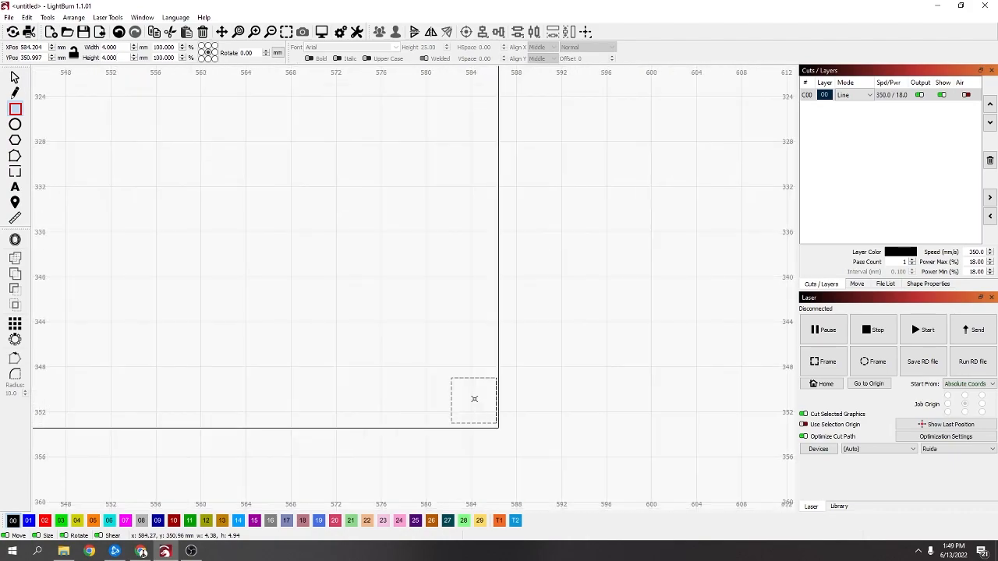
{"action": "left_click", "coordinate": [15, 78]}
{"action": "scroll", "coordinate": [463, 471], "scroll_direction": "up", "scroll_amount": 3}
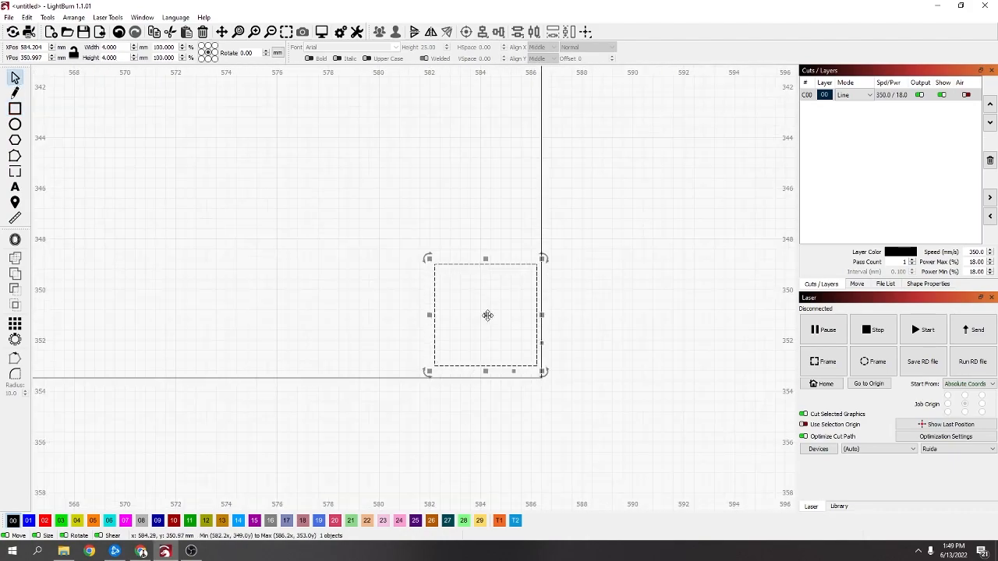
{"action": "left_click_drag", "start_coordinate": [488, 315], "coordinate": [490, 330]}
{"action": "scroll", "coordinate": [491, 336], "scroll_direction": "down", "scroll_amount": 9}
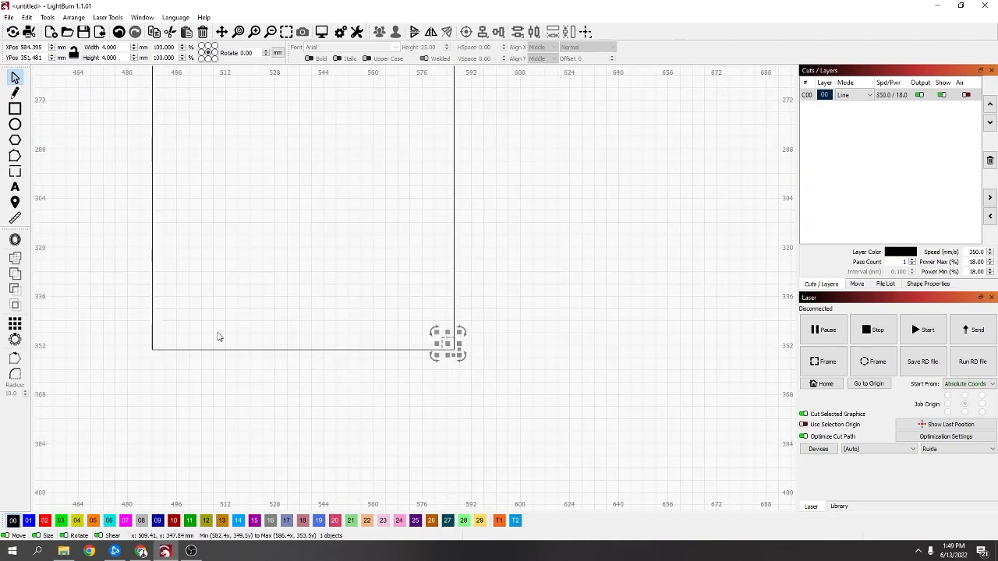
Start a grid array of the 4 mm square with one column and 5 rows.
{"action": "left_click", "coordinate": [16, 324]}
{"action": "left_click_drag", "start_coordinate": [230, 300], "coordinate": [99, 394]}
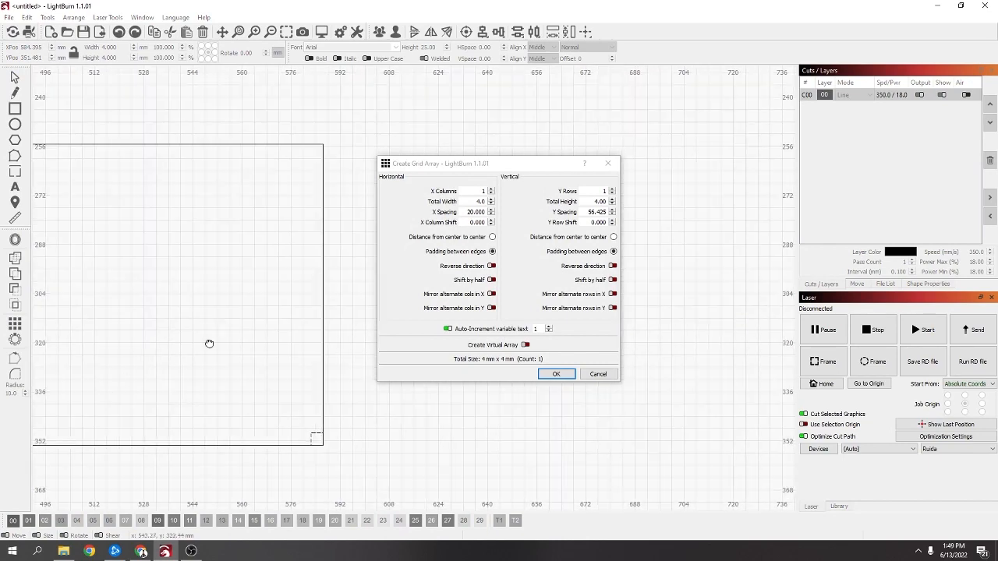
{"action": "scroll", "coordinate": [368, 330], "scroll_direction": "up", "scroll_amount": 3}
{"action": "scroll", "coordinate": [292, 359], "scroll_direction": "down", "scroll_amount": 2}
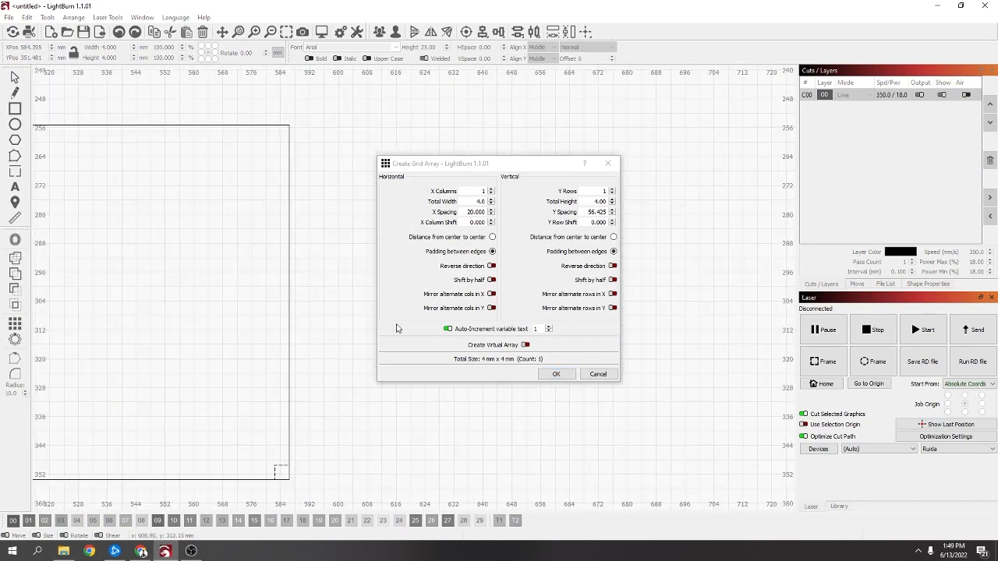
{"action": "left_click", "coordinate": [612, 191]}
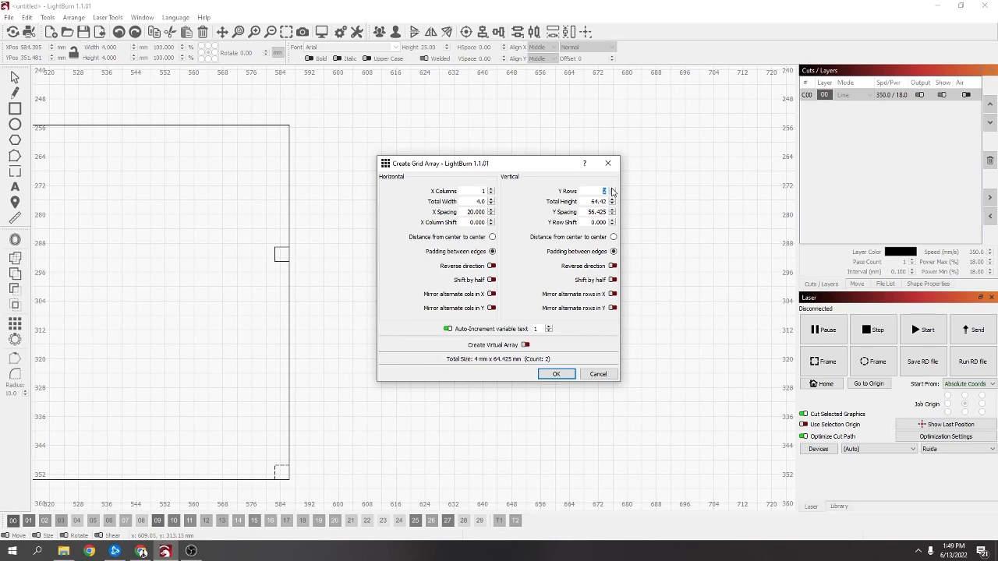
{"action": "left_click", "coordinate": [612, 191]}
{"action": "left_click", "coordinate": [612, 191]}
{"action": "left_click", "coordinate": [612, 191]}
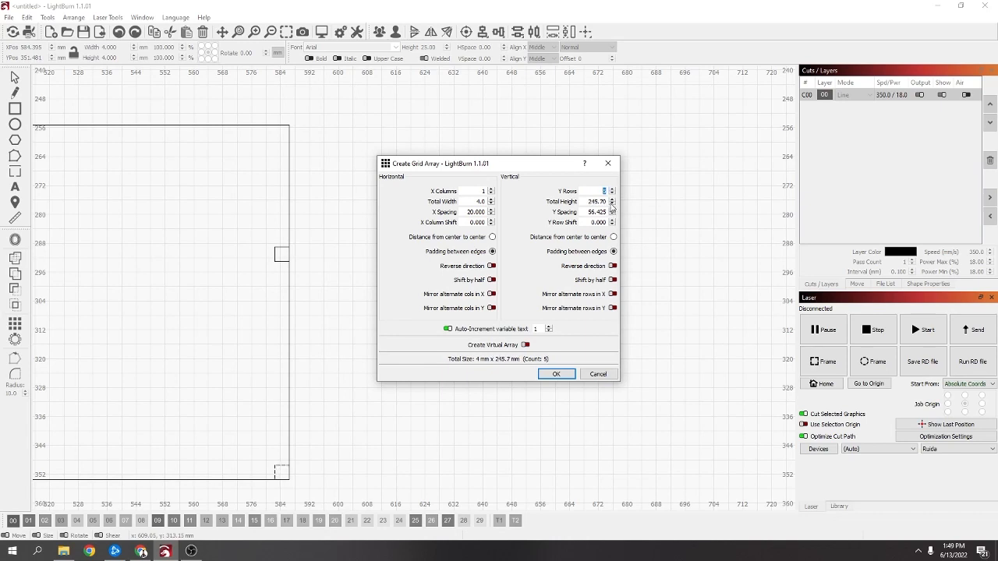
Reduce the grid array's vertical spacing to 19.425 mm, checking the uppermost copy against the large square's upper edge.
{"action": "left_click", "coordinate": [612, 215]}
{"action": "left_click", "coordinate": [612, 215]}
{"action": "left_click", "coordinate": [612, 215]}
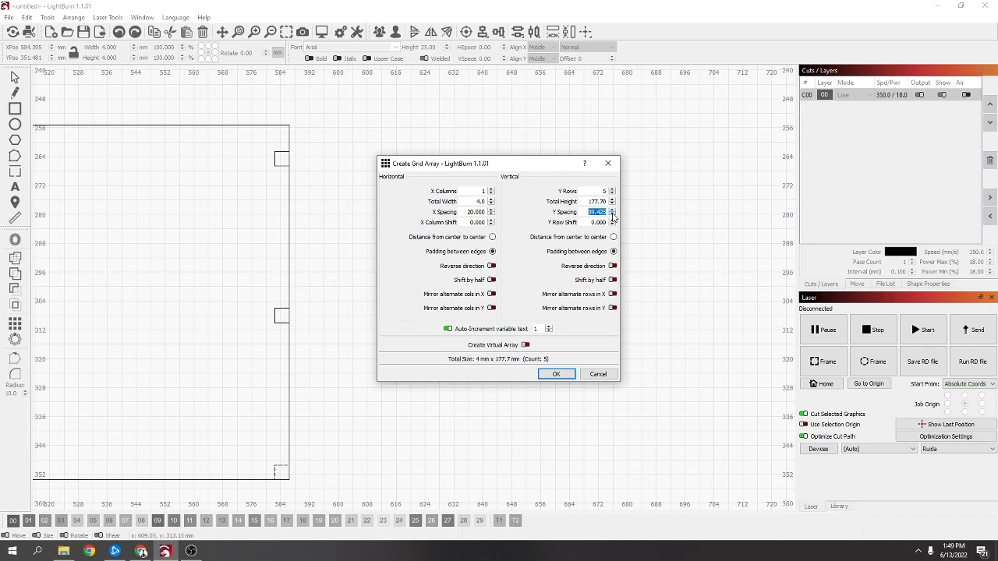
{"action": "left_click", "coordinate": [612, 215]}
{"action": "left_click", "coordinate": [612, 216]}
{"action": "left_click", "coordinate": [612, 215]}
{"action": "left_click", "coordinate": [612, 216]}
{"action": "left_click", "coordinate": [612, 215]}
{"action": "left_click", "coordinate": [612, 215]}
{"action": "left_click", "coordinate": [612, 215]}
{"action": "left_click", "coordinate": [612, 215]}
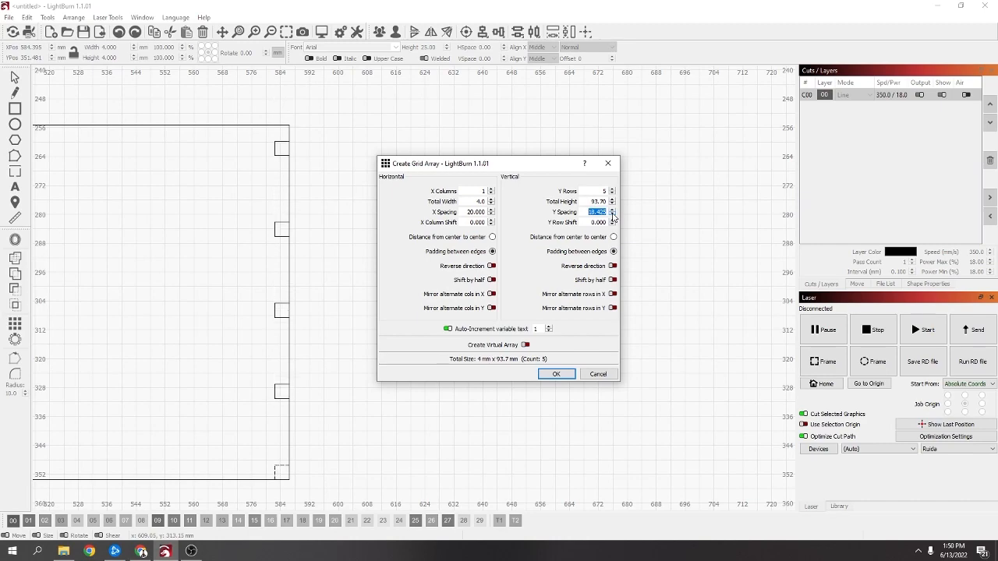
{"action": "left_click", "coordinate": [612, 210]}
{"action": "scroll", "coordinate": [283, 137], "scroll_direction": "up", "scroll_amount": 1}
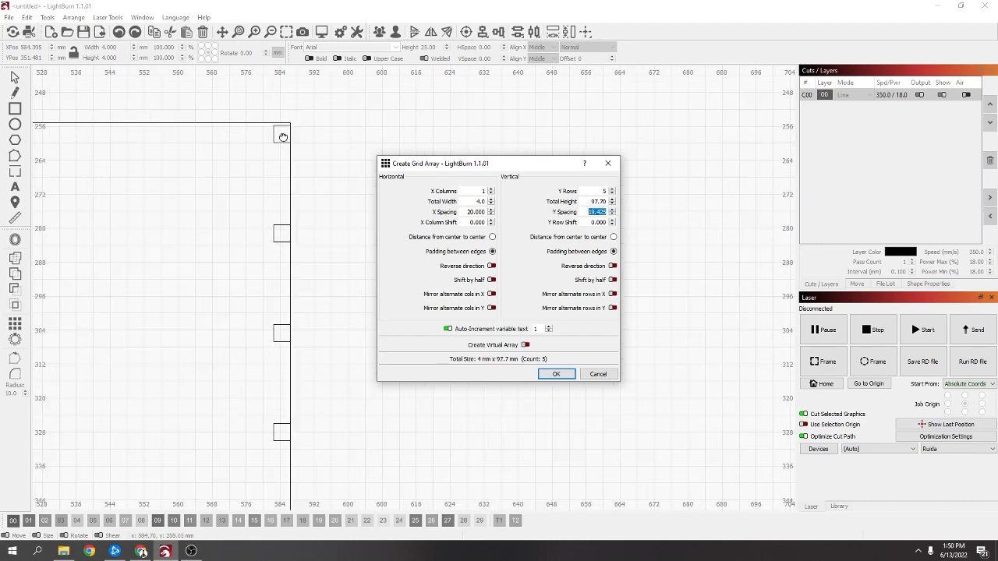
{"action": "scroll", "coordinate": [297, 217], "scroll_direction": "down", "scroll_amount": 2}
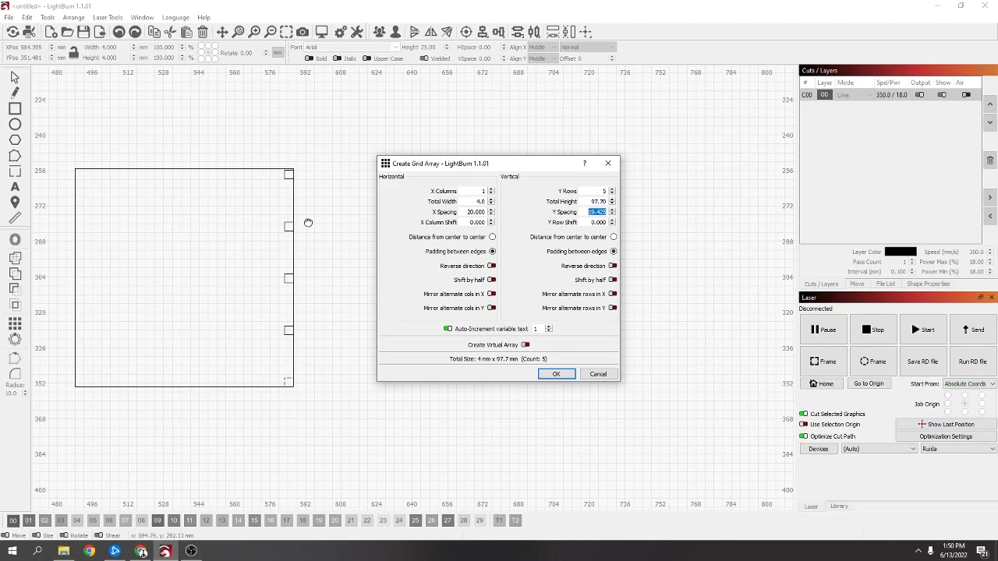
{"action": "scroll", "coordinate": [310, 222], "scroll_direction": "up", "scroll_amount": 2}
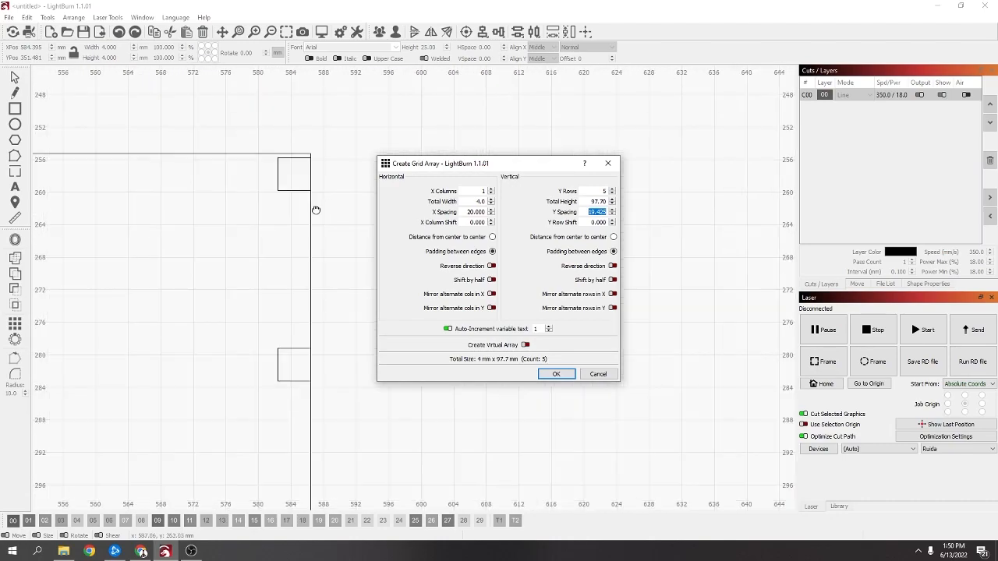
Fine-tune the array's vertical spacing to 19.550 mm and create the column of five squares.
{"action": "left_click", "coordinate": [601, 212]}
{"action": "type", "text": "5"}
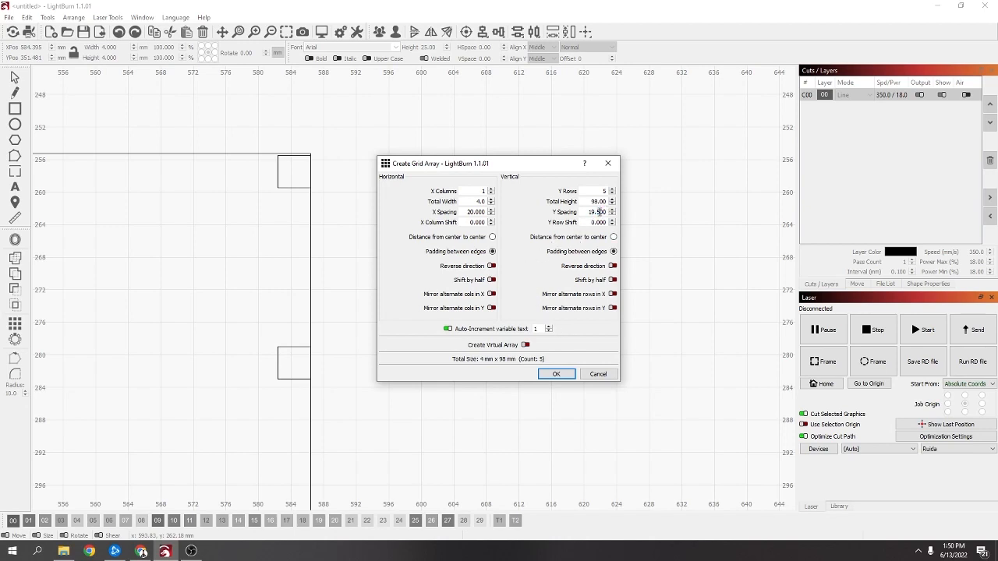
{"action": "type", "text": "6"}
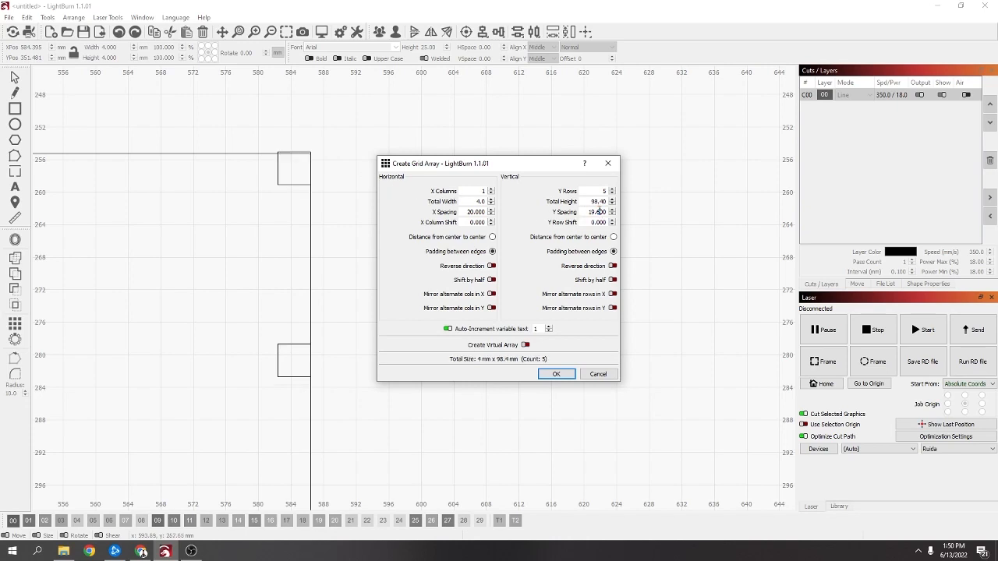
{"action": "type", "text": "55"}
{"action": "left_click", "coordinate": [556, 375]}
Select only the five small squares along the large square's right edge and group them.
{"action": "scroll", "coordinate": [377, 303], "scroll_direction": "down", "scroll_amount": 4}
{"action": "scroll", "coordinate": [336, 323], "scroll_direction": "down", "scroll_amount": 2}
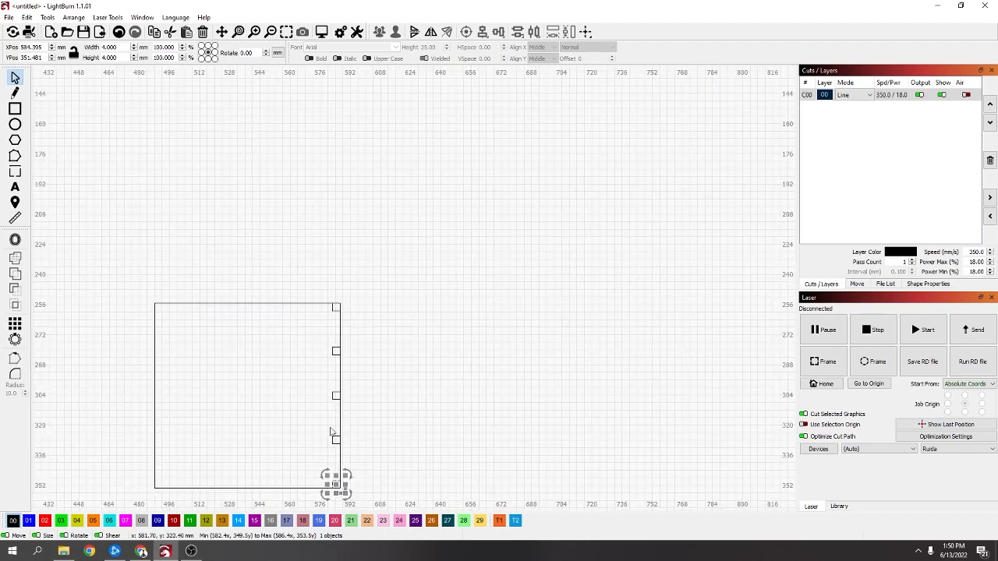
{"action": "mouse_move", "coordinate": [324, 288]}
{"action": "left_mouse_down"}
{"action": "mouse_move", "coordinate": [347, 349]}
{"action": "mouse_move", "coordinate": [315, 273]}
{"action": "left_mouse_up"}
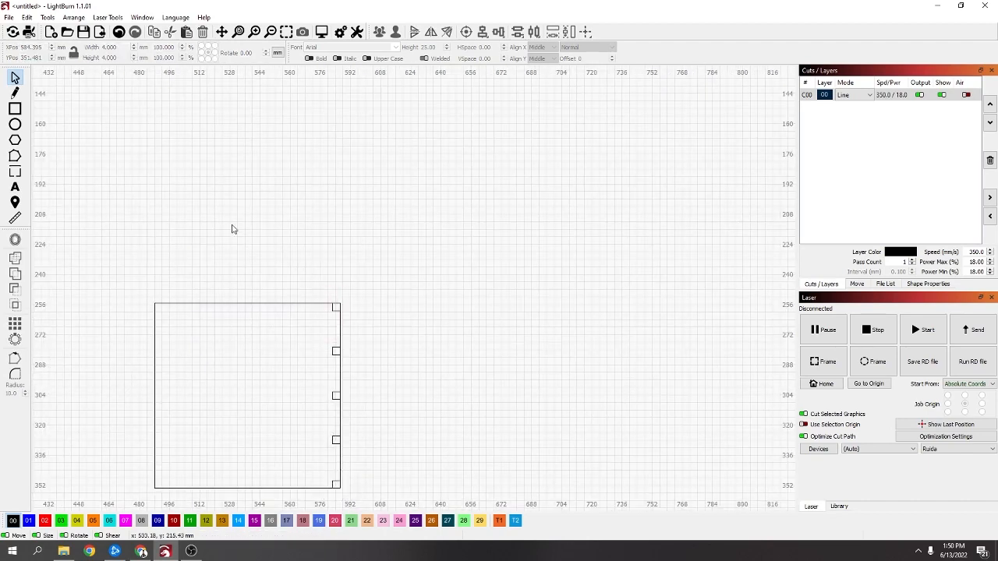
{"action": "left_click_drag", "start_coordinate": [384, 283], "coordinate": [276, 390]}
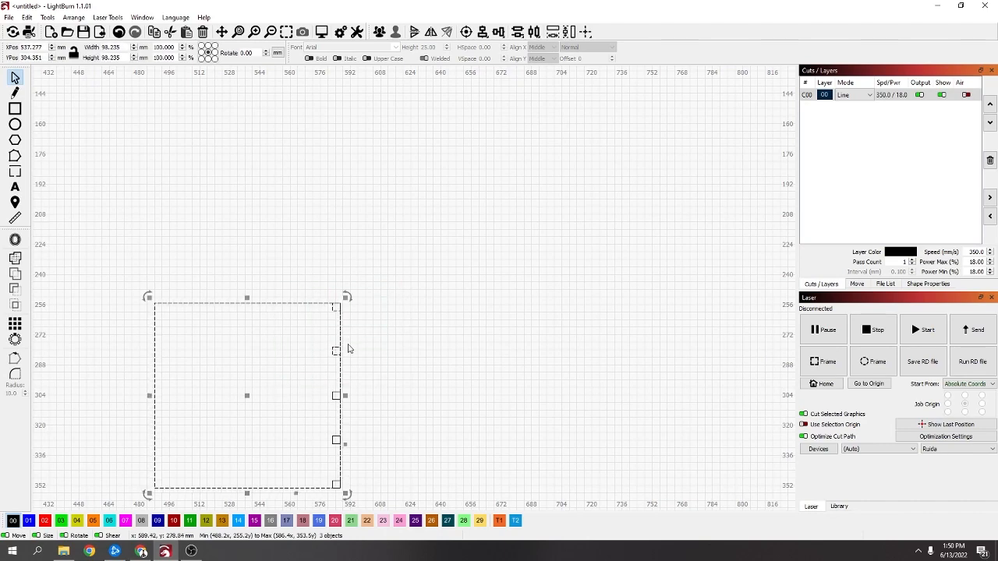
{"action": "left_click", "coordinate": [289, 240]}
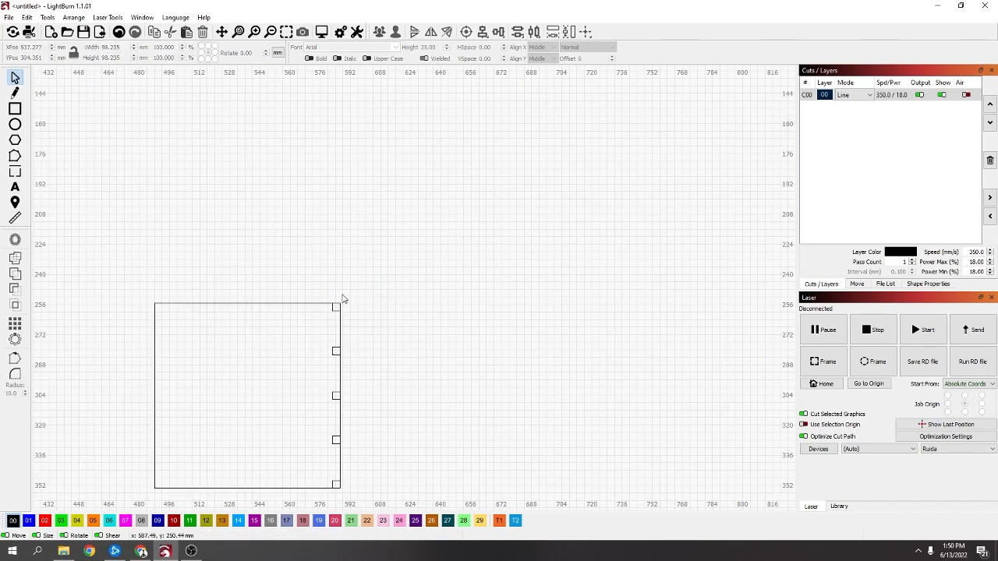
{"action": "left_click_drag", "start_coordinate": [316, 276], "coordinate": [353, 503]}
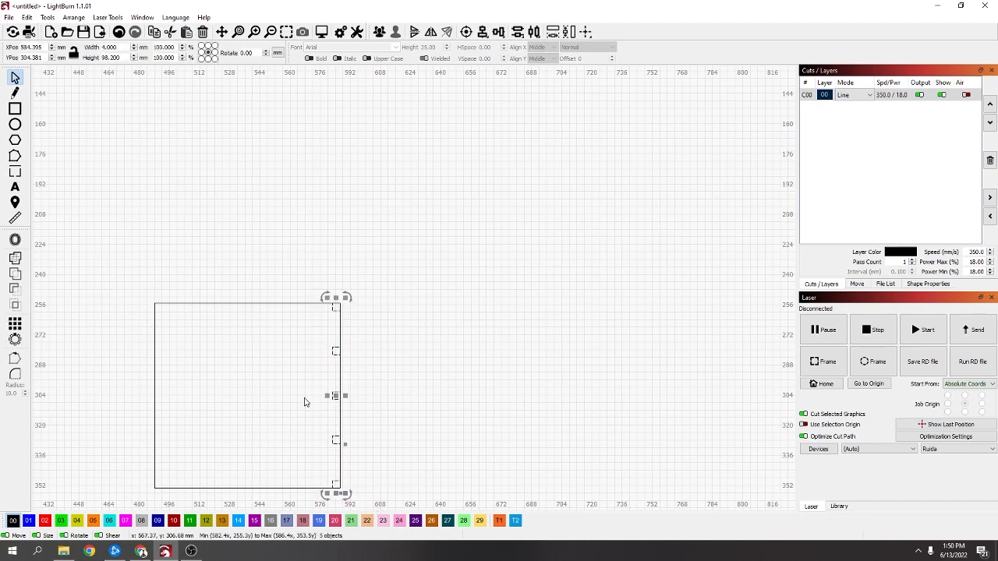
{"action": "left_click_drag", "start_coordinate": [296, 285], "coordinate": [346, 495]}
{"action": "left_click", "coordinate": [379, 35]}
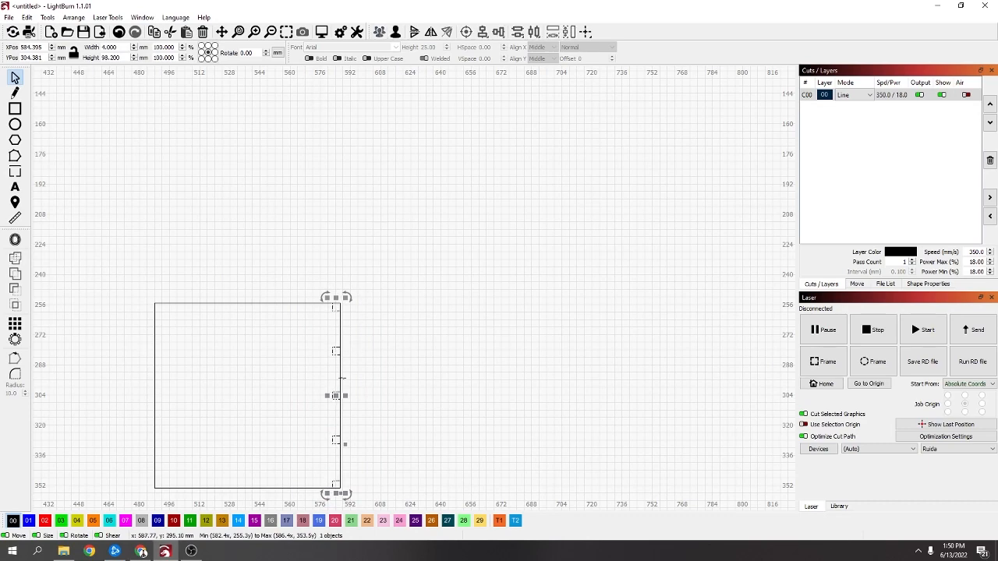
Stretch the grouped squares outward past the large square's right edge to a width of about 5.35 mm.
{"action": "scroll", "coordinate": [344, 400], "scroll_direction": "up", "scroll_amount": 3}
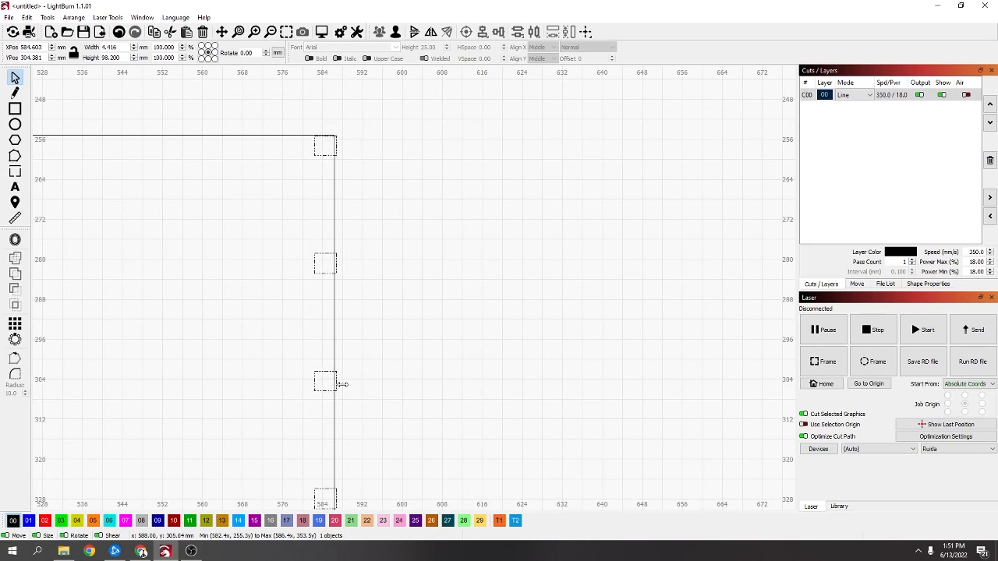
{"action": "left_click_drag", "start_coordinate": [340, 386], "coordinate": [341, 387]}
{"action": "left_click_drag", "start_coordinate": [341, 382], "coordinate": [346, 382]}
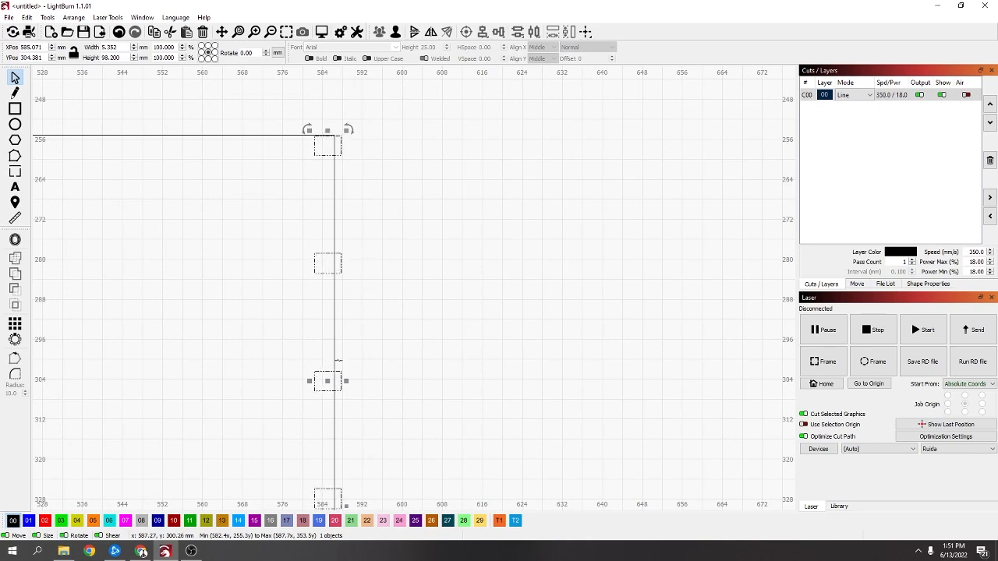
Add the large square to the selection and subtract the grouped squares from it to cut notches along its right edge.
{"action": "scroll", "coordinate": [339, 358], "scroll_direction": "down", "scroll_amount": 1}
{"action": "left_click_drag", "start_coordinate": [373, 325], "coordinate": [400, 196]}
{"action": "scroll", "coordinate": [363, 248], "scroll_direction": "up", "scroll_amount": 1}
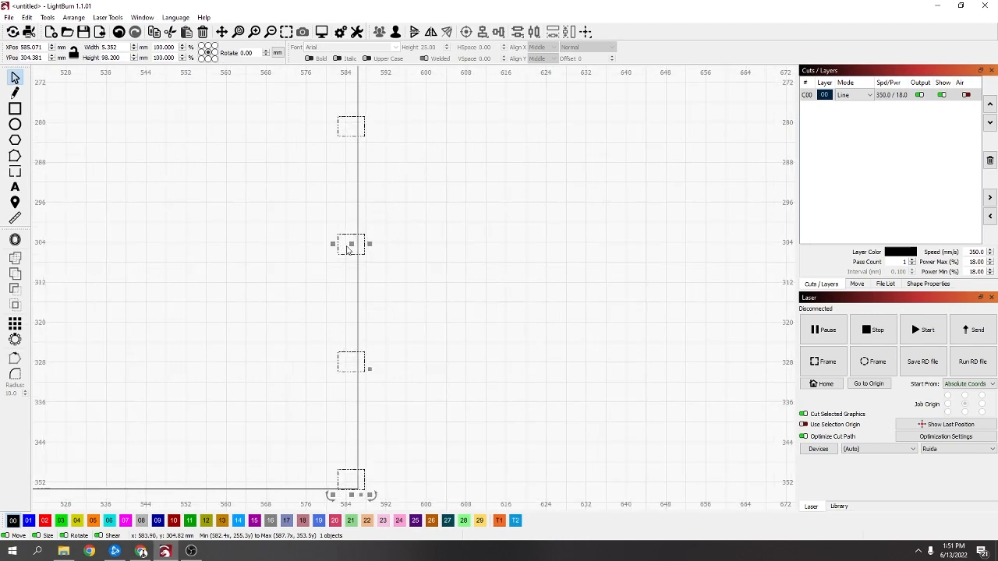
{"action": "left_click", "coordinate": [358, 198], "text": "shift"}
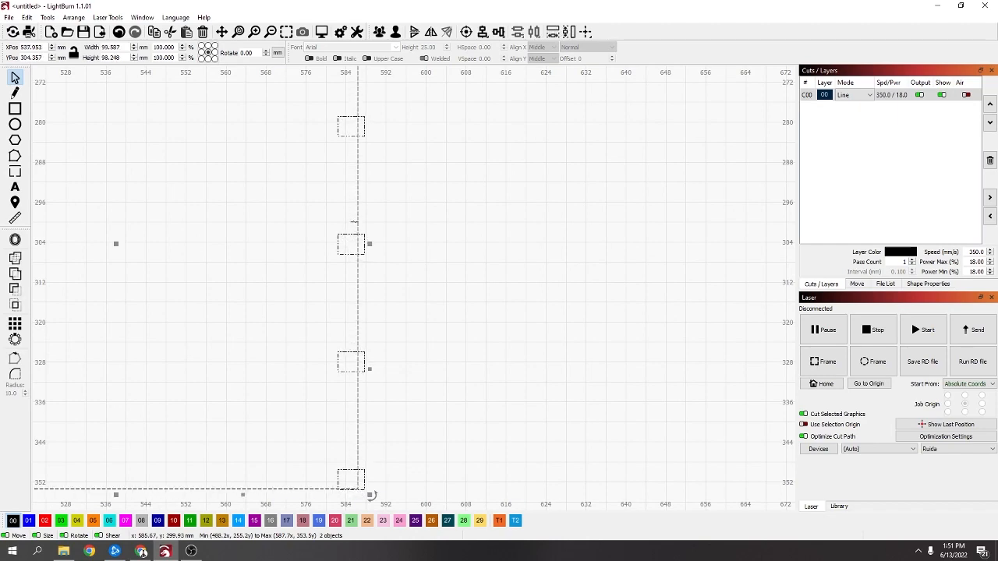
{"action": "left_click", "coordinate": [15, 289]}
Edit the outline's nodes to remove the thin sliver at the upper-right notch, ending the upper edge at the notch's inner corner.
{"action": "scroll", "coordinate": [275, 261], "scroll_direction": "down", "scroll_amount": 2}
{"action": "scroll", "coordinate": [274, 261], "scroll_direction": "down", "scroll_amount": 2}
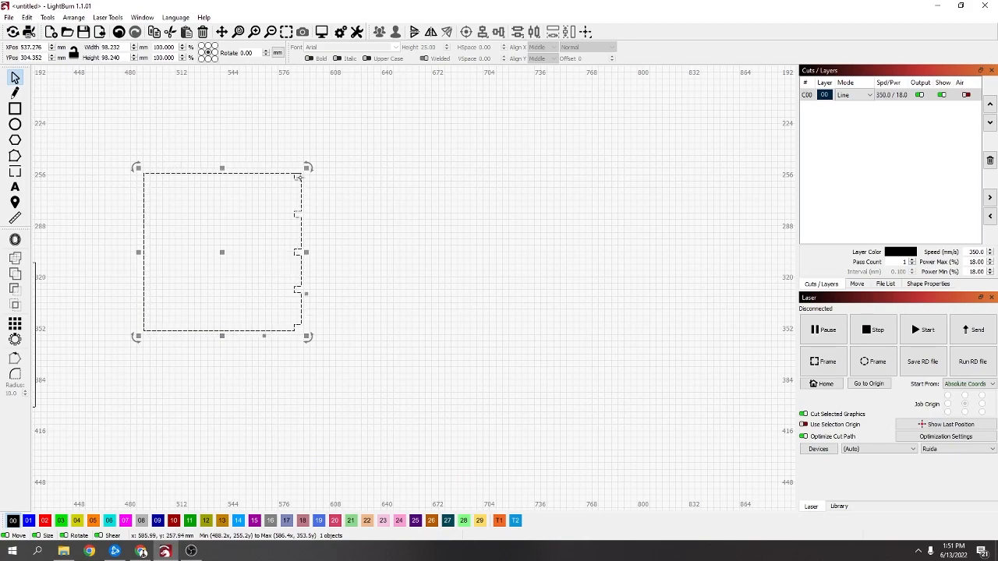
{"action": "scroll", "coordinate": [281, 216], "scroll_direction": "up", "scroll_amount": 9}
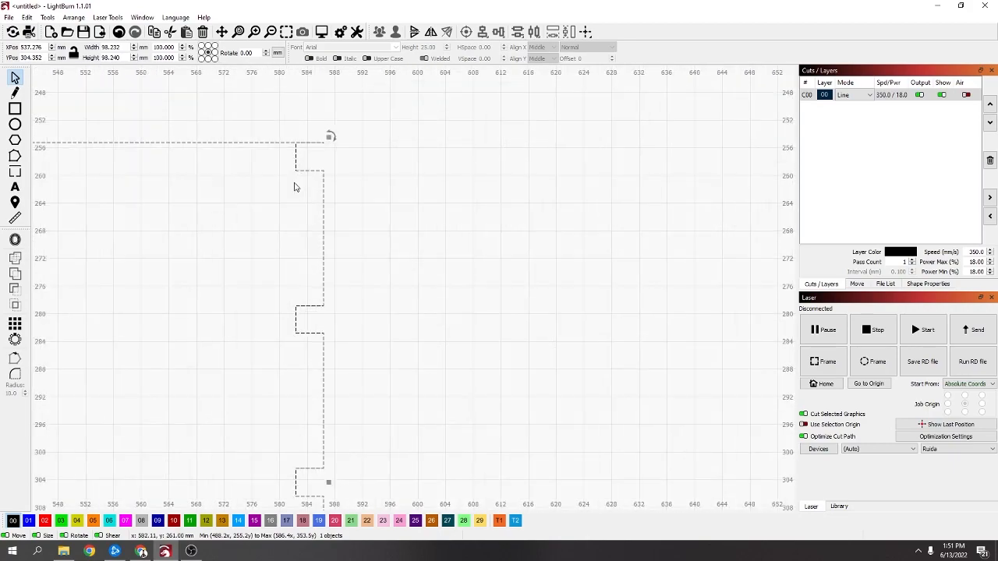
{"action": "scroll", "coordinate": [263, 234], "scroll_direction": "up", "scroll_amount": 2}
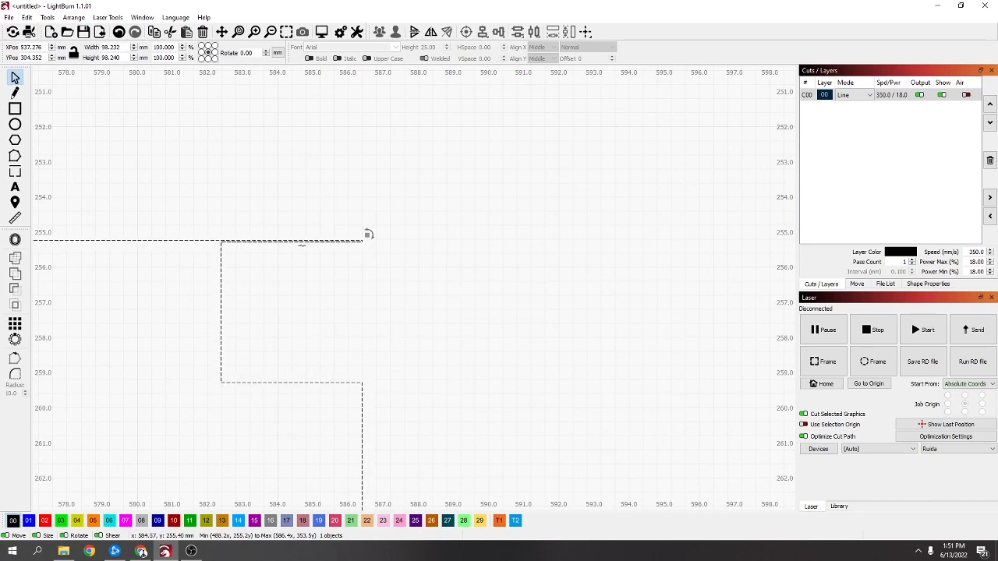
{"action": "left_click", "coordinate": [17, 158]}
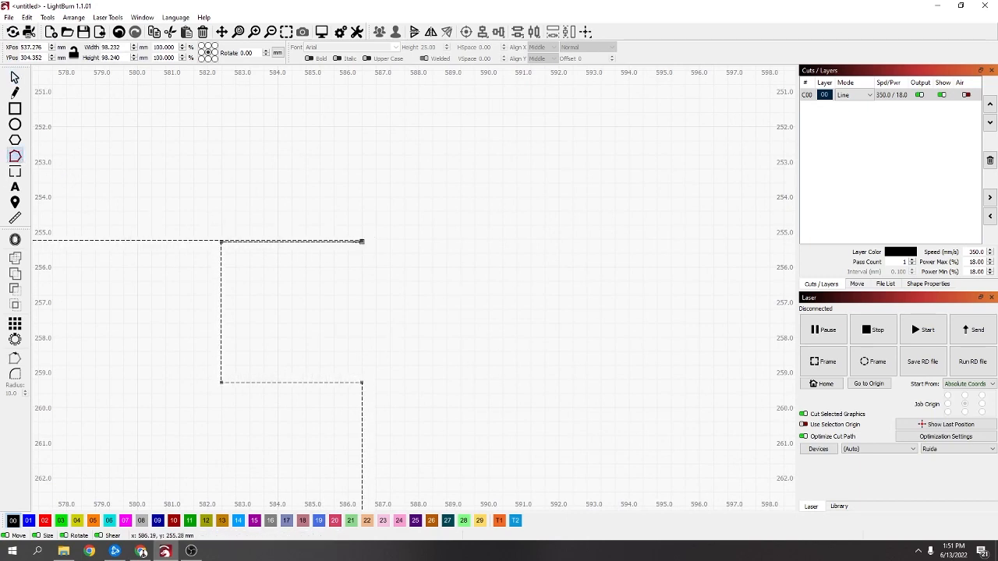
{"action": "scroll", "coordinate": [365, 248], "scroll_direction": "up", "scroll_amount": 1}
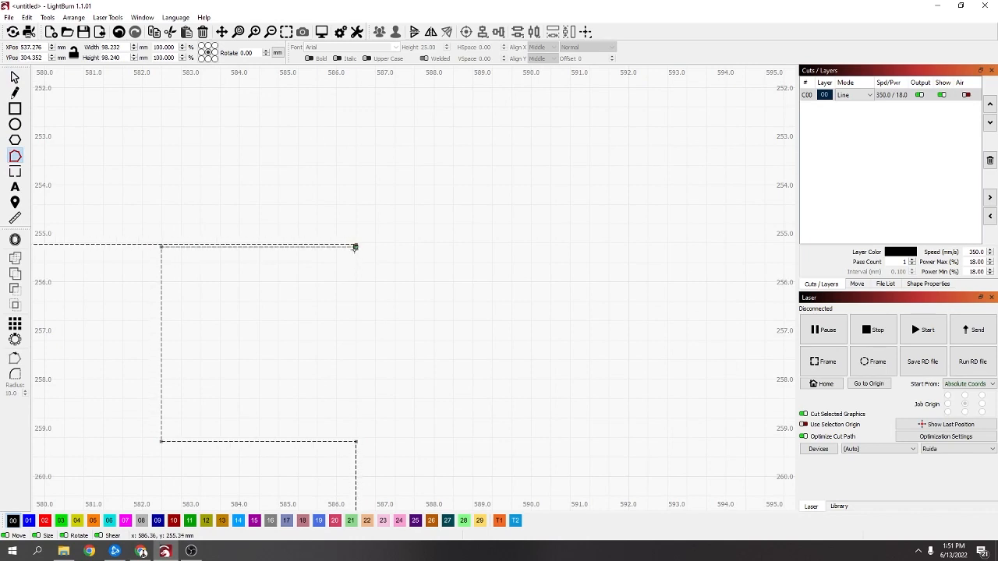
{"action": "left_click_drag", "start_coordinate": [307, 247], "coordinate": [198, 239]}
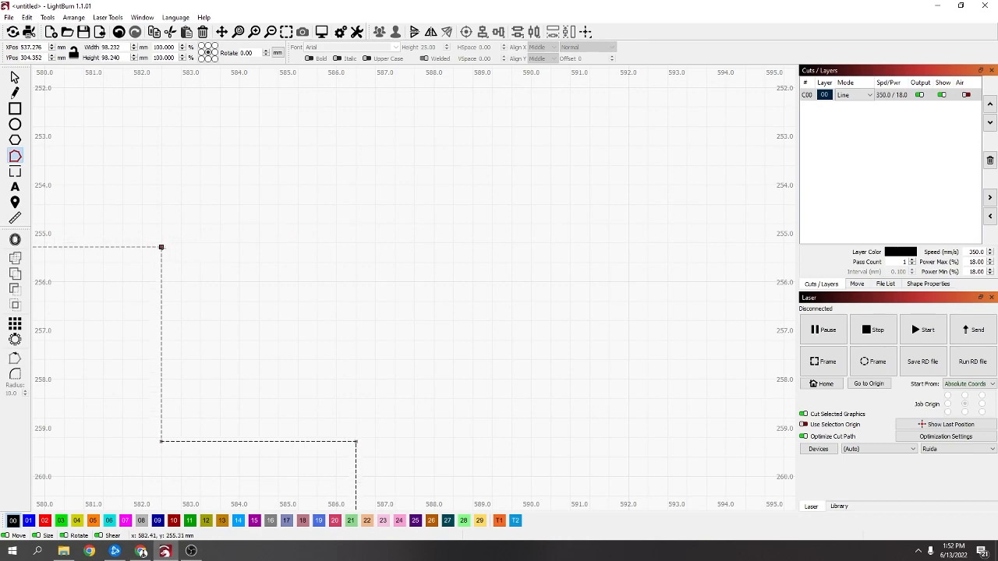
Draw a small rectangle inside the notched panel's lower-left corner and set its width and height to 4 mm.
{"action": "scroll", "coordinate": [156, 261], "scroll_direction": "down", "scroll_amount": 10}
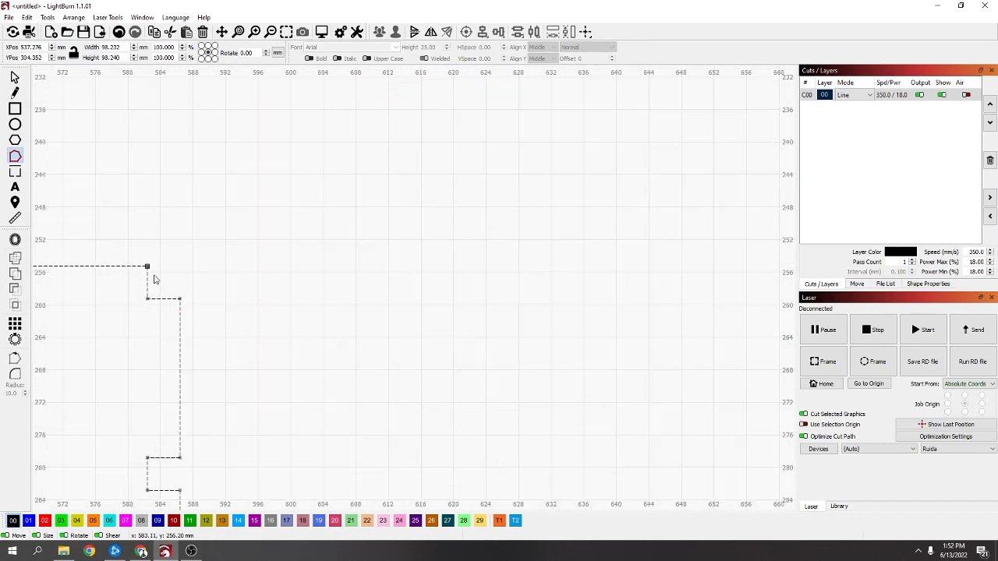
{"action": "left_click_drag", "start_coordinate": [78, 288], "coordinate": [388, 252]}
{"action": "scroll", "coordinate": [311, 320], "scroll_direction": "down", "scroll_amount": 5}
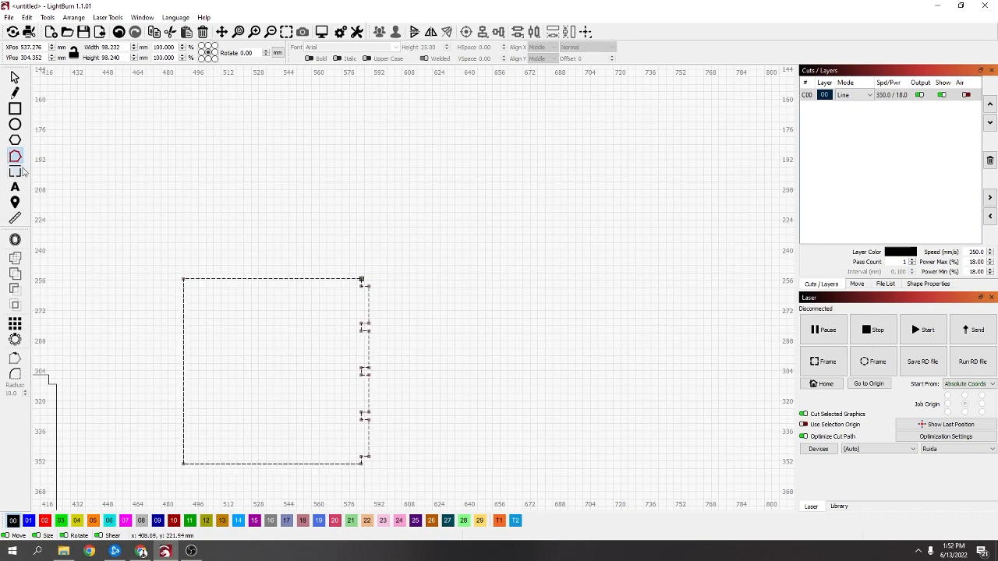
{"action": "left_click", "coordinate": [15, 109]}
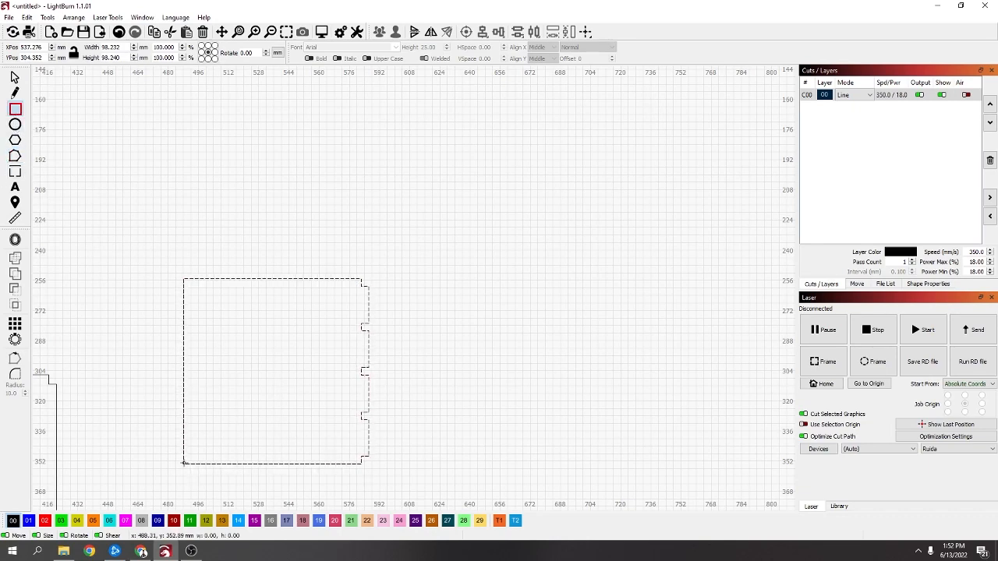
{"action": "scroll", "coordinate": [184, 463], "scroll_direction": "up", "scroll_amount": 5}
{"action": "left_click_drag", "start_coordinate": [175, 461], "coordinate": [211, 428]}
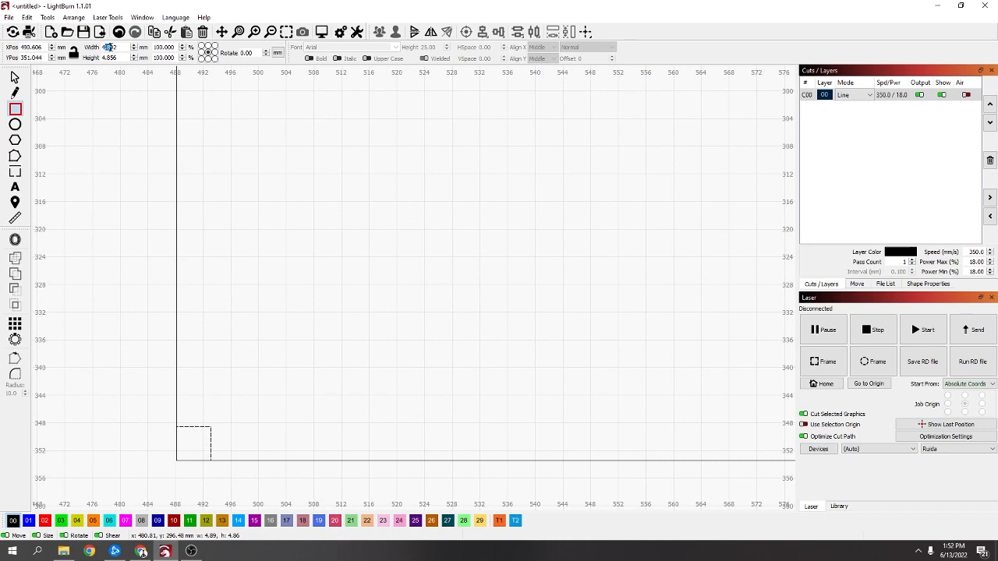
{"action": "double_click", "coordinate": [109, 48]}
{"action": "type", "text": "4"}
{"action": "double_click", "coordinate": [109, 58]}
{"action": "type", "text": "4"}
Create a grid array of the lower-left 4 mm square with one column and 5 rows, undoing any stray rectangle.
{"action": "scroll", "coordinate": [107, 341], "scroll_direction": "down", "scroll_amount": 4}
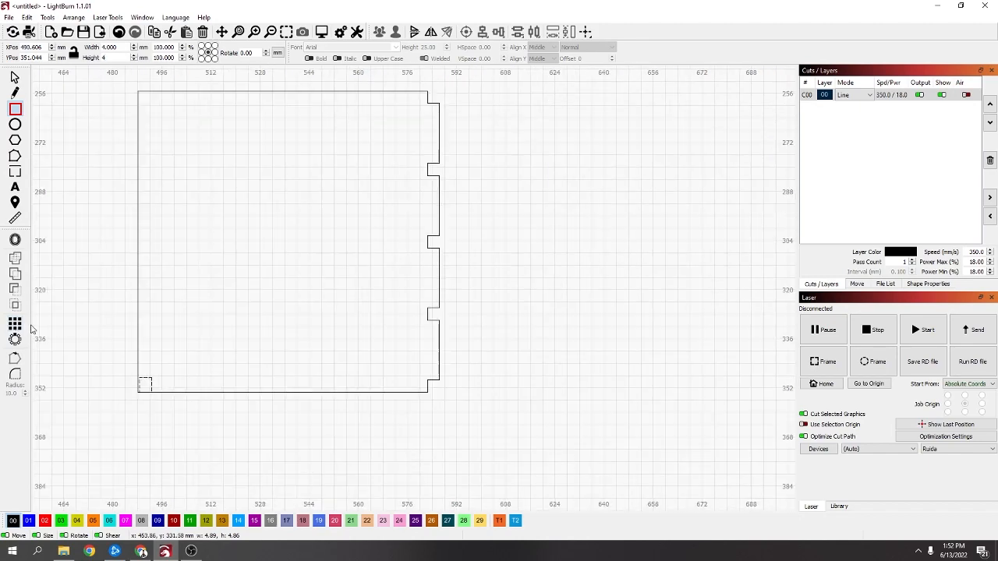
{"action": "left_click", "coordinate": [15, 323]}
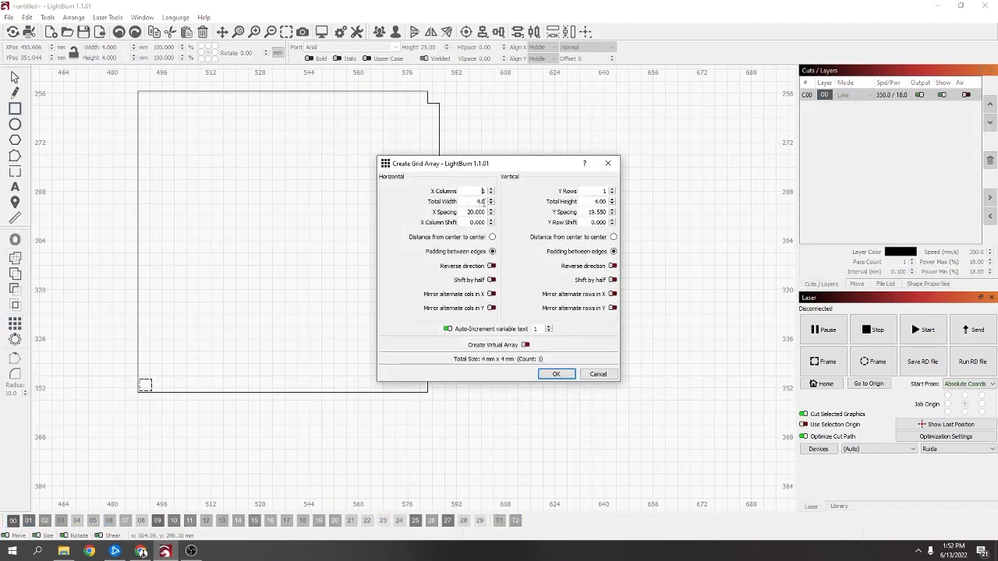
{"action": "left_click", "coordinate": [612, 189]}
{"action": "left_click", "coordinate": [613, 189]}
{"action": "left_click", "coordinate": [613, 190]}
{"action": "left_click", "coordinate": [613, 189]}
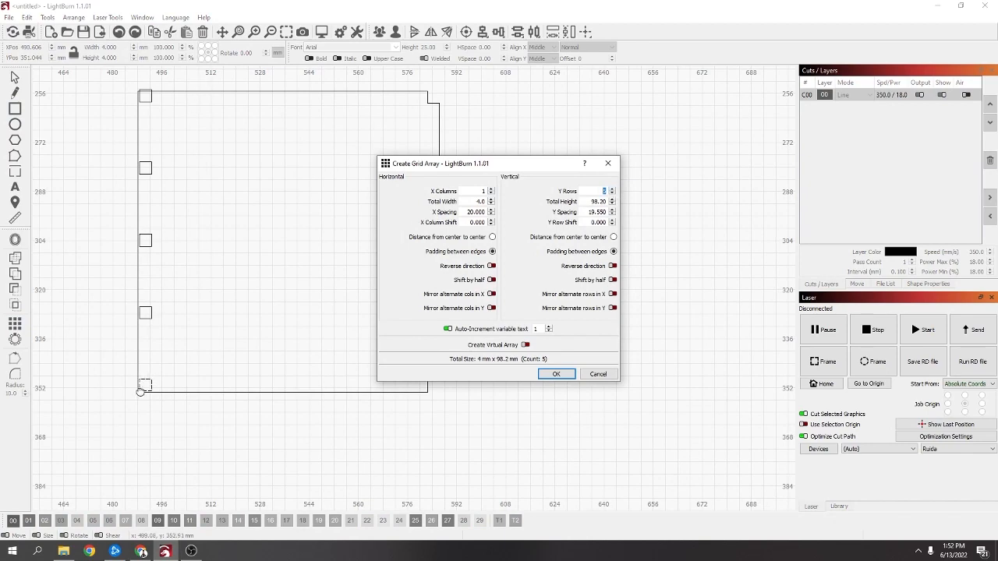
{"action": "left_click", "coordinate": [556, 375]}
{"action": "left_click_drag", "start_coordinate": [165, 106], "coordinate": [154, 101]}
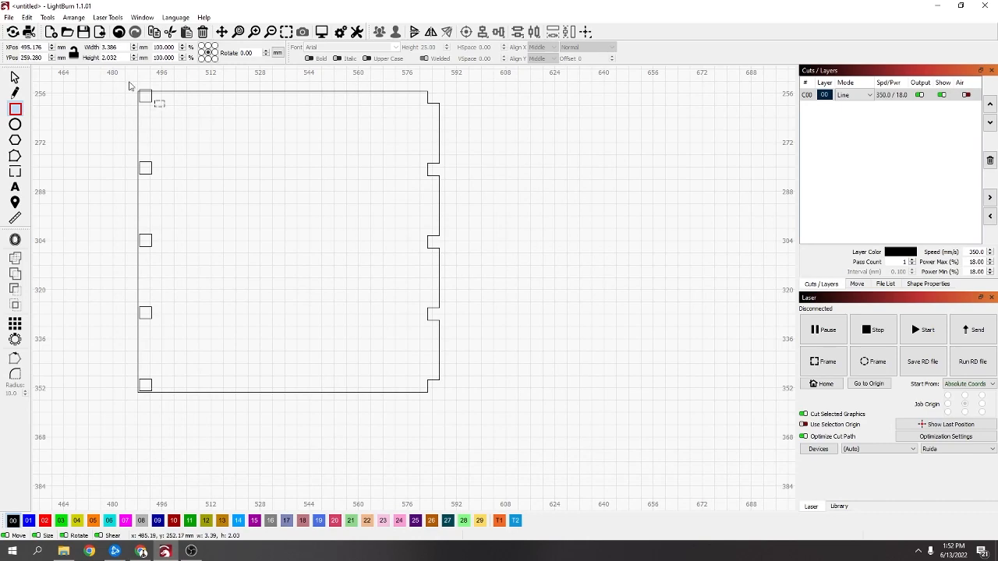
{"action": "key", "text": "ctrl+z"}
Select the five left-hand squares and align them with the panel's left edge, centred at about X 490.24 mm and Y 304.43 mm.
{"action": "left_click", "coordinate": [14, 77]}
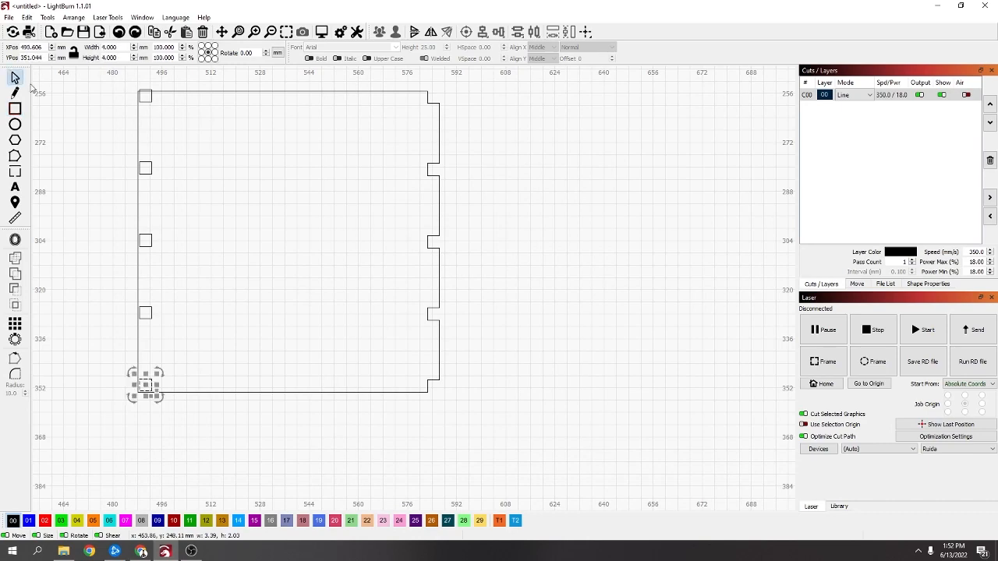
{"action": "left_click_drag", "start_coordinate": [121, 89], "coordinate": [182, 383]}
{"action": "scroll", "coordinate": [156, 234], "scroll_direction": "up", "scroll_amount": 2}
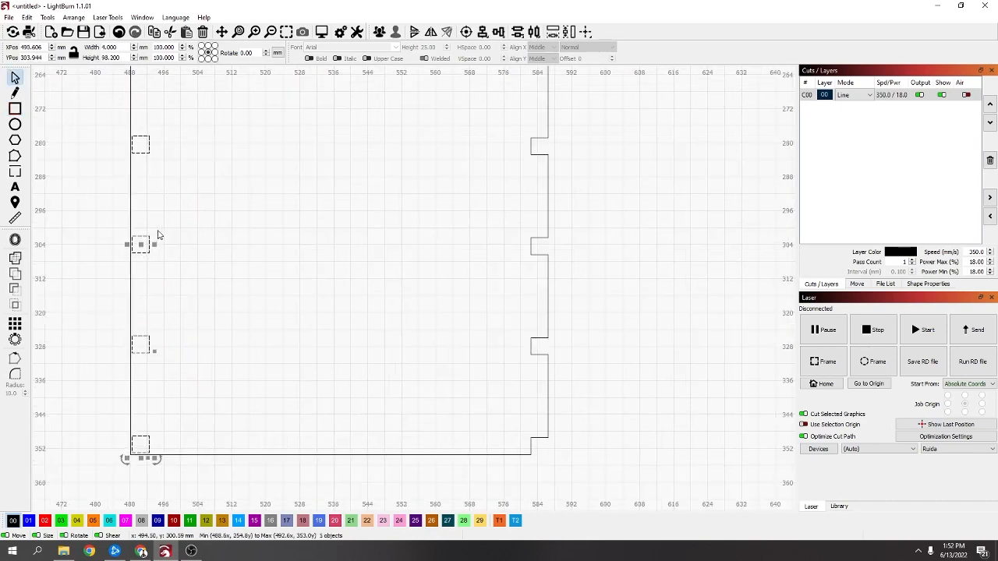
{"action": "left_click_drag", "start_coordinate": [141, 246], "coordinate": [140, 248]}
Group the five left-hand squares and stretch the group outward past the panel's left edge to about 5.01 mm wide.
{"action": "scroll", "coordinate": [232, 268], "scroll_direction": "down", "scroll_amount": 3}
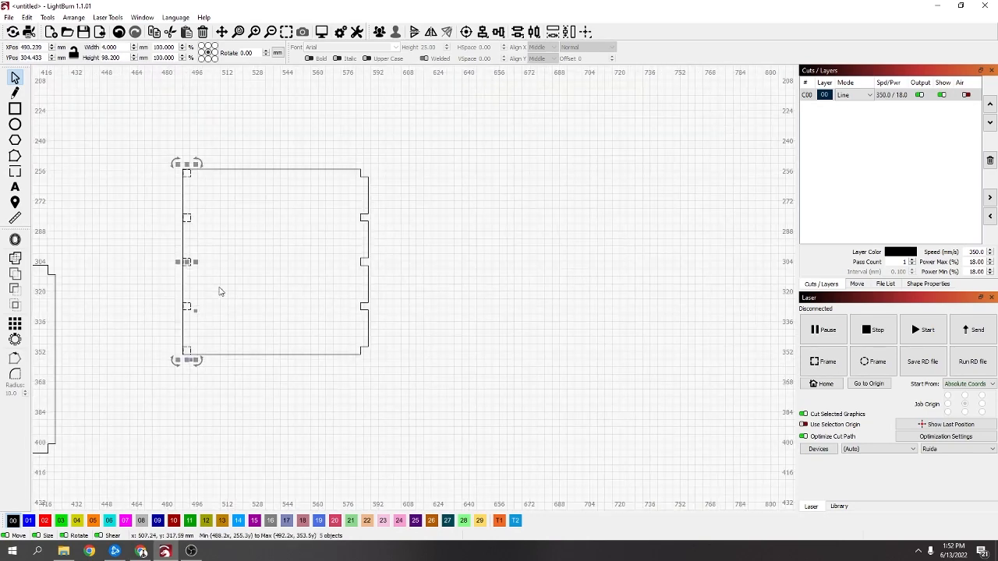
{"action": "scroll", "coordinate": [229, 185], "scroll_direction": "up", "scroll_amount": 3}
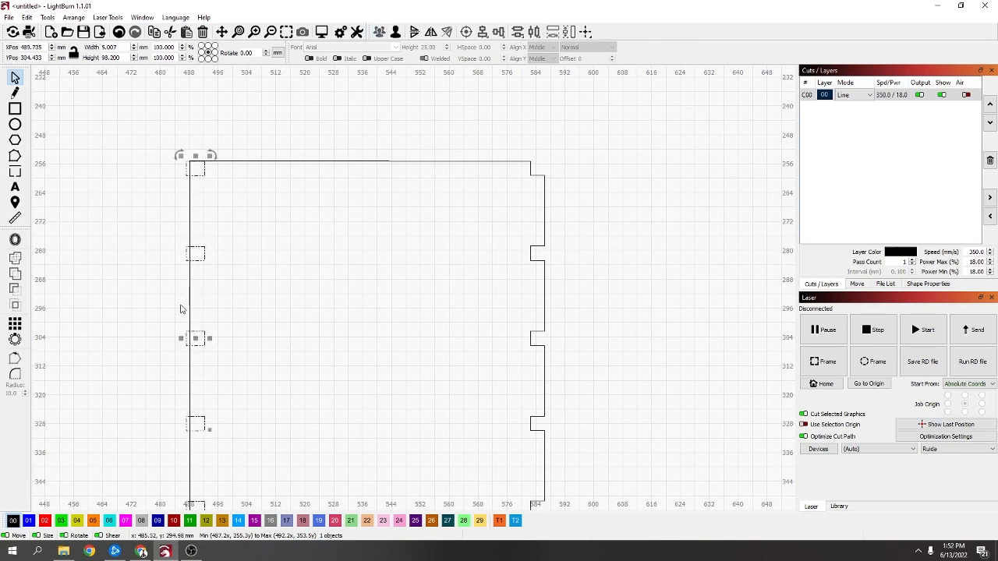
Subtract the stretched left-hand squares from the notched panel to cut notches along its left edge.
{"action": "left_click", "coordinate": [189, 304]}
{"action": "key", "text": "ctrl+a"}
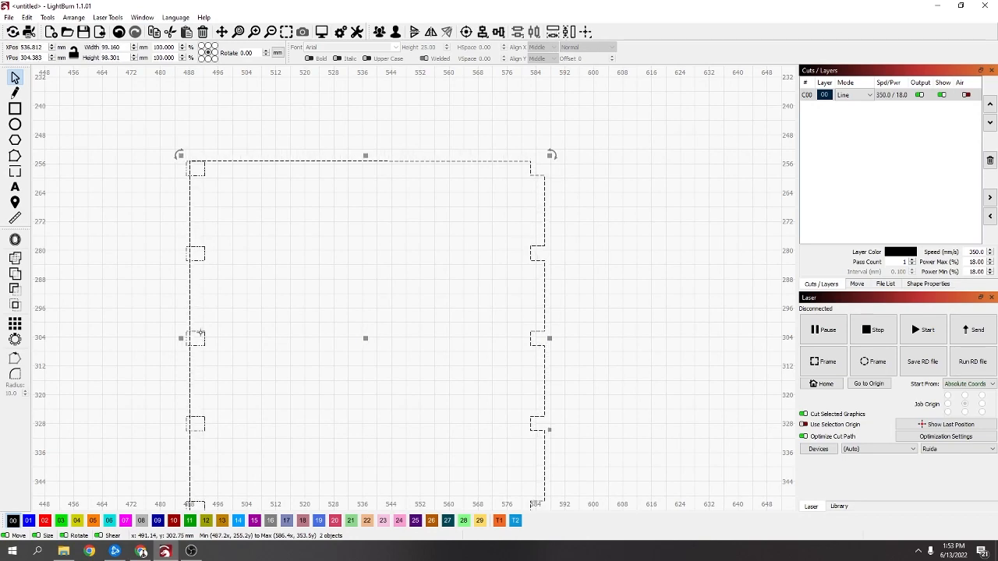
{"action": "left_click", "coordinate": [16, 289]}
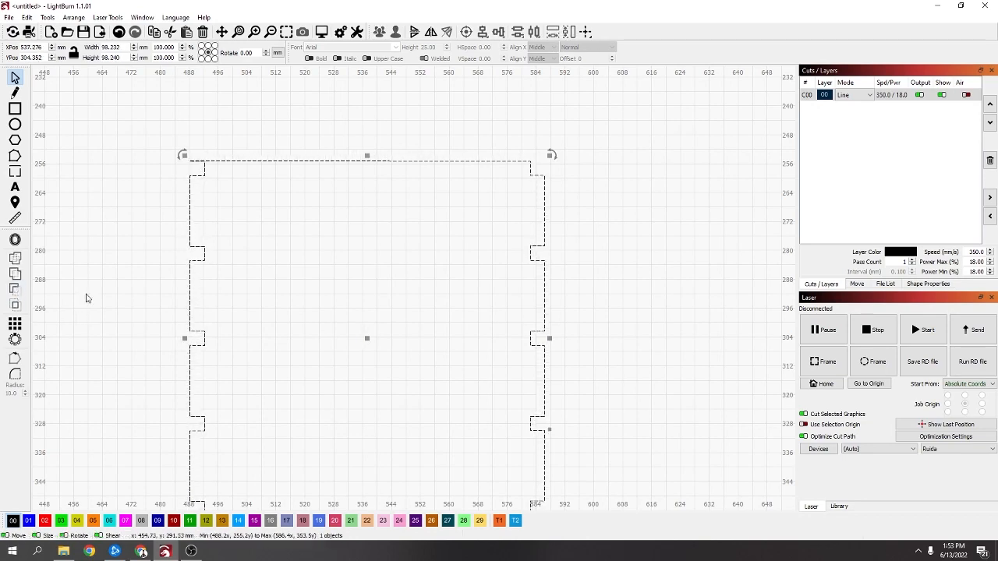
Examine the panel's upper-left corner and the notches along both vertical edges up close.
{"action": "scroll", "coordinate": [163, 305], "scroll_direction": "down", "scroll_amount": 5}
{"action": "scroll", "coordinate": [176, 261], "scroll_direction": "up", "scroll_amount": 8}
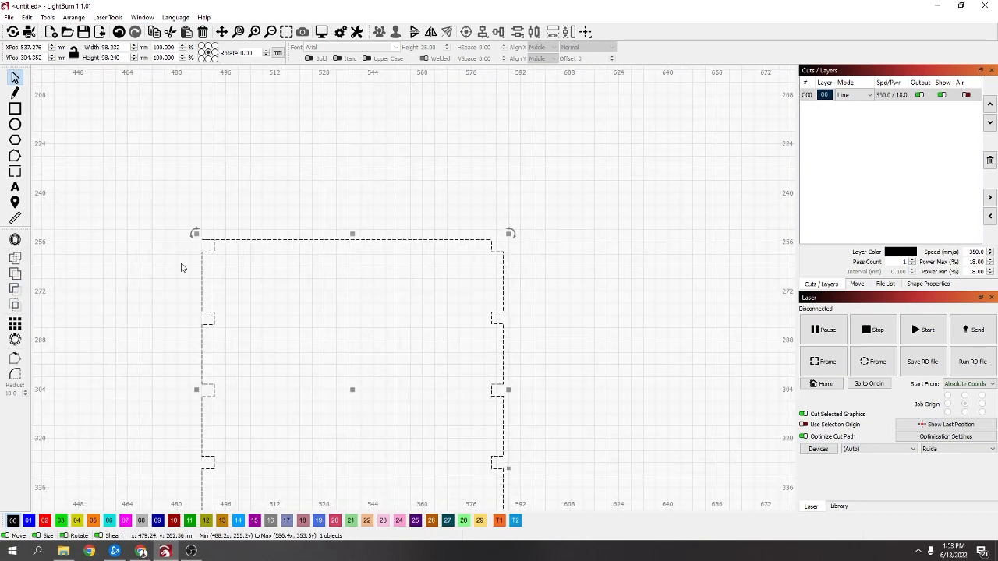
{"action": "scroll", "coordinate": [195, 241], "scroll_direction": "up", "scroll_amount": 1}
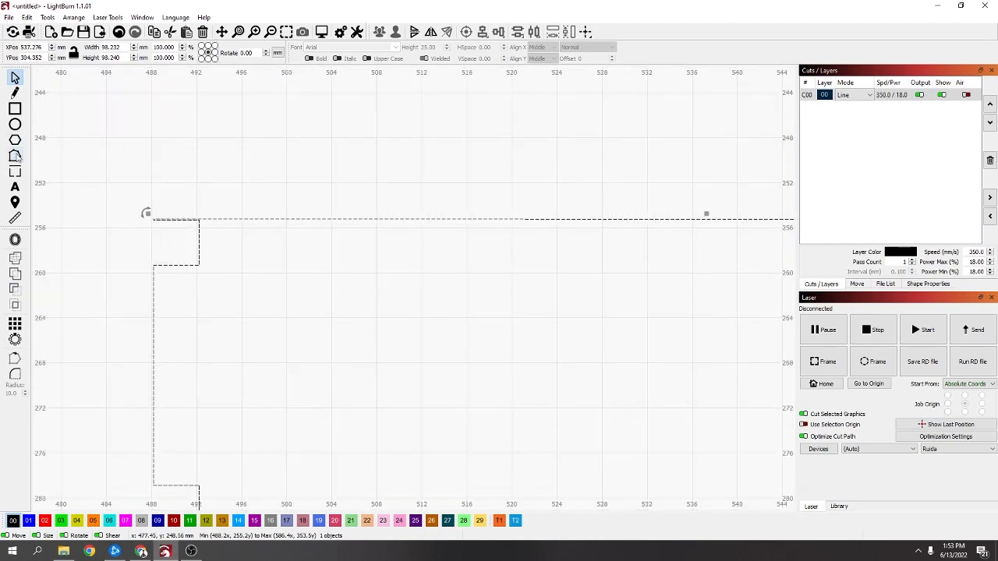
{"action": "scroll", "coordinate": [180, 244], "scroll_direction": "up", "scroll_amount": 5}
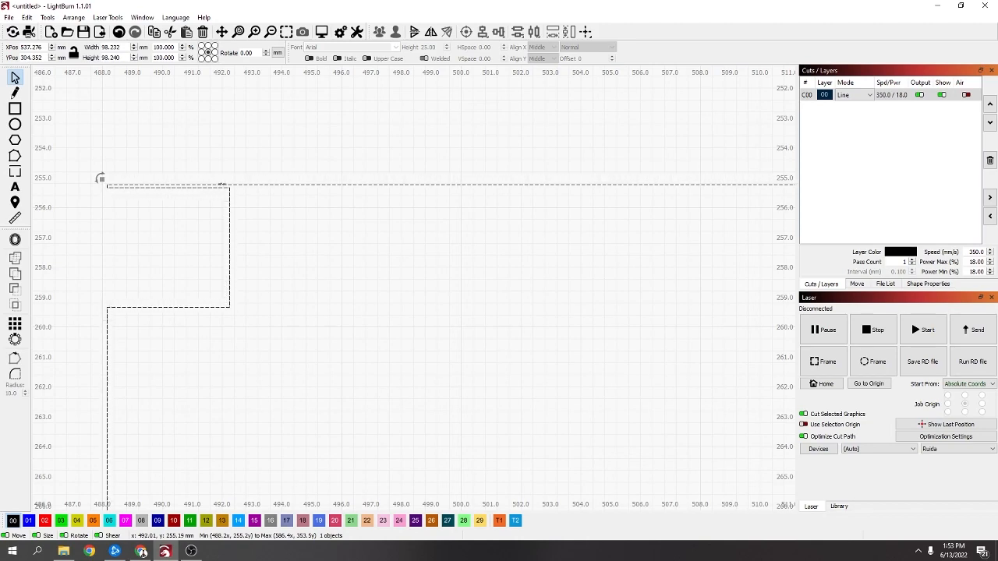
{"action": "scroll", "coordinate": [199, 198], "scroll_direction": "down", "scroll_amount": 5}
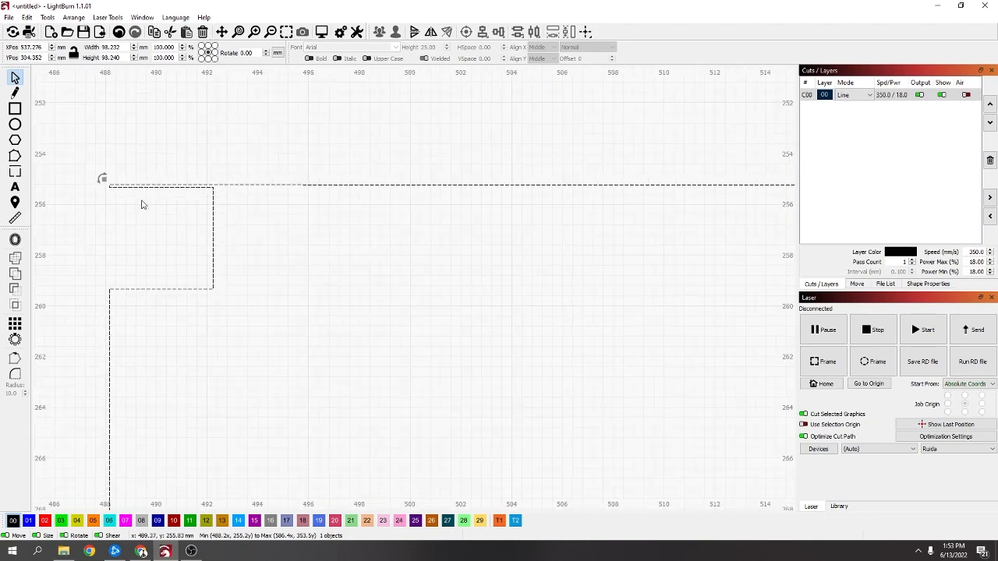
{"action": "scroll", "coordinate": [320, 382], "scroll_direction": "down", "scroll_amount": 3}
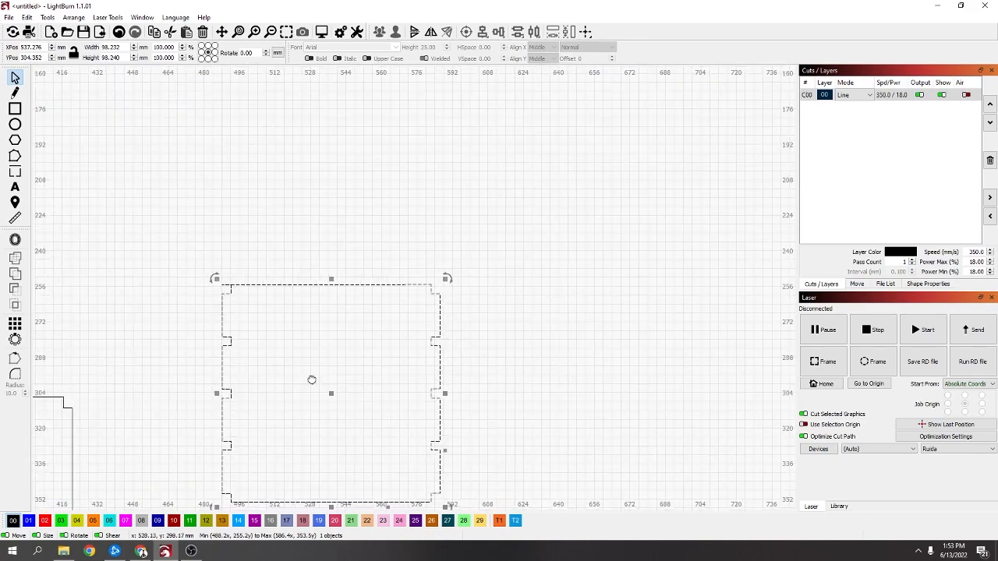
{"action": "left_click_drag", "start_coordinate": [312, 378], "coordinate": [580, 267]}
{"action": "scroll", "coordinate": [367, 202], "scroll_direction": "up", "scroll_amount": 1}
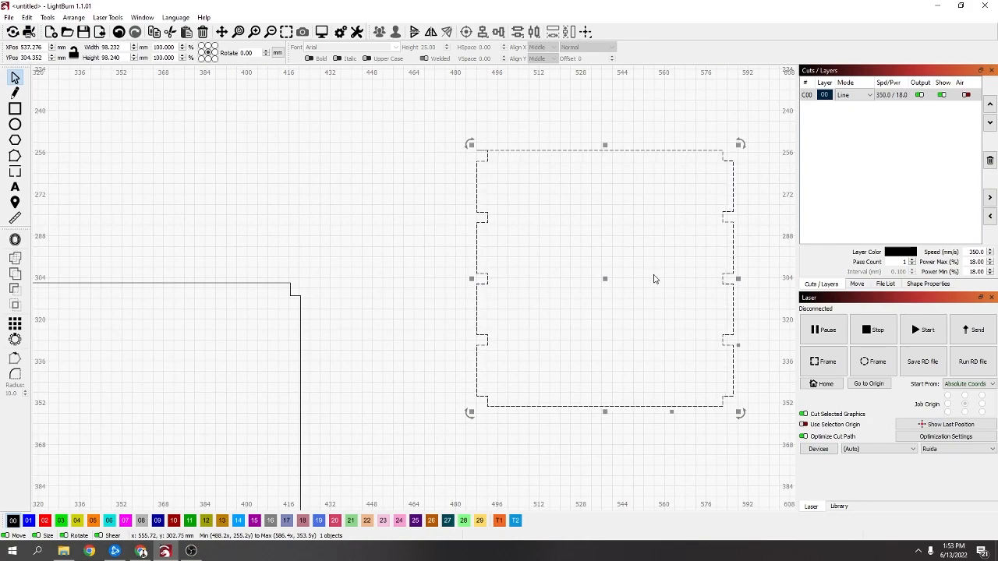
{"action": "scroll", "coordinate": [654, 279], "scroll_direction": "down", "scroll_amount": 3}
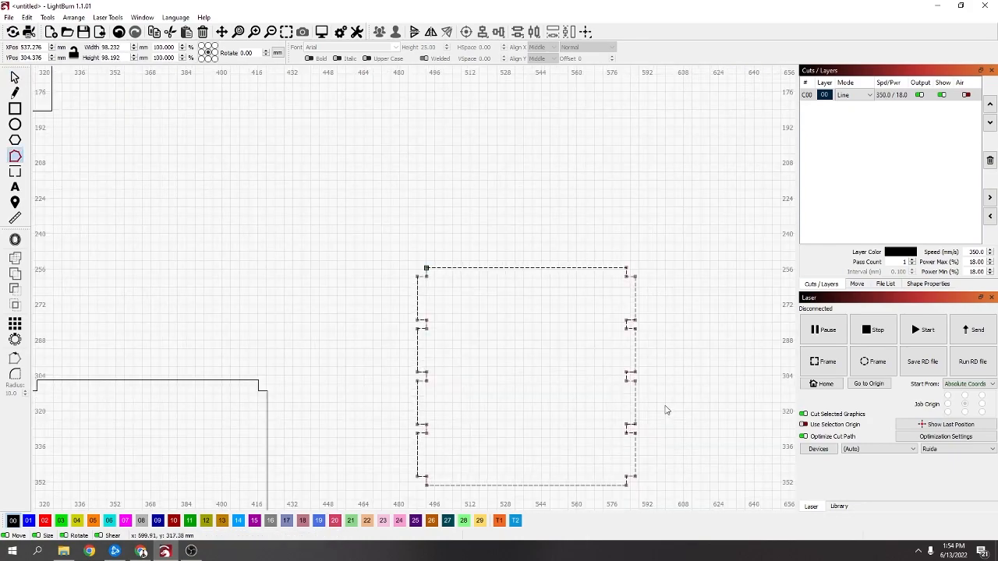
{"action": "scroll", "coordinate": [661, 408], "scroll_direction": "down", "scroll_amount": 3}
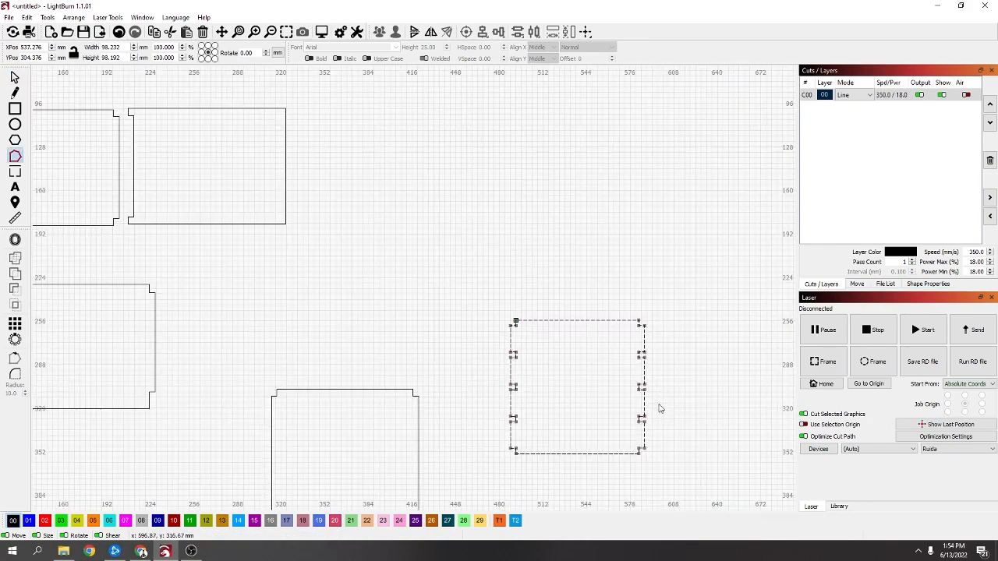
{"action": "scroll", "coordinate": [659, 405], "scroll_direction": "up", "scroll_amount": 7}
{"action": "left_click_drag", "start_coordinate": [659, 405], "coordinate": [654, 263]}
{"action": "scroll", "coordinate": [654, 263], "scroll_direction": "down", "scroll_amount": 1}
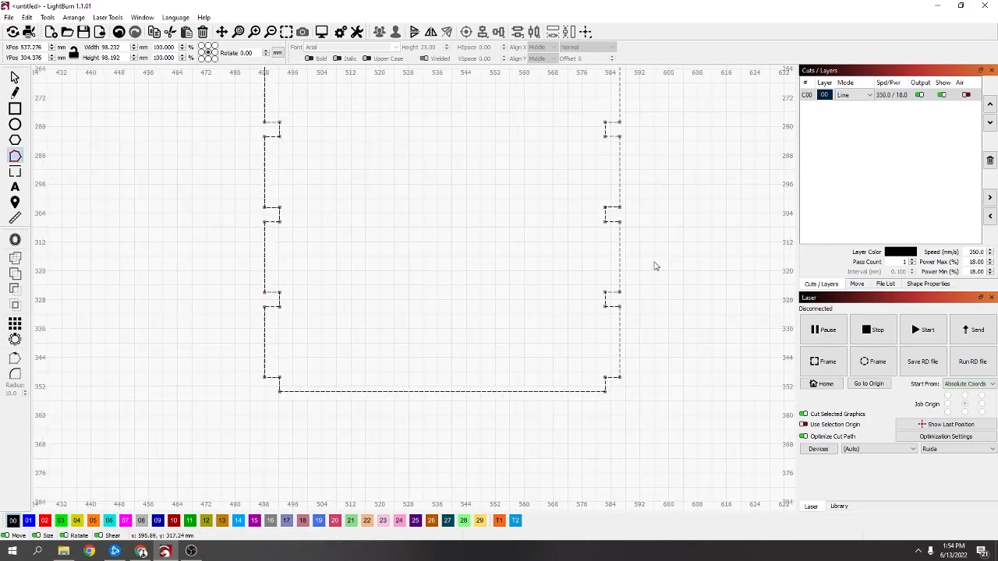
{"action": "scroll", "coordinate": [654, 301], "scroll_direction": "down", "scroll_amount": 3}
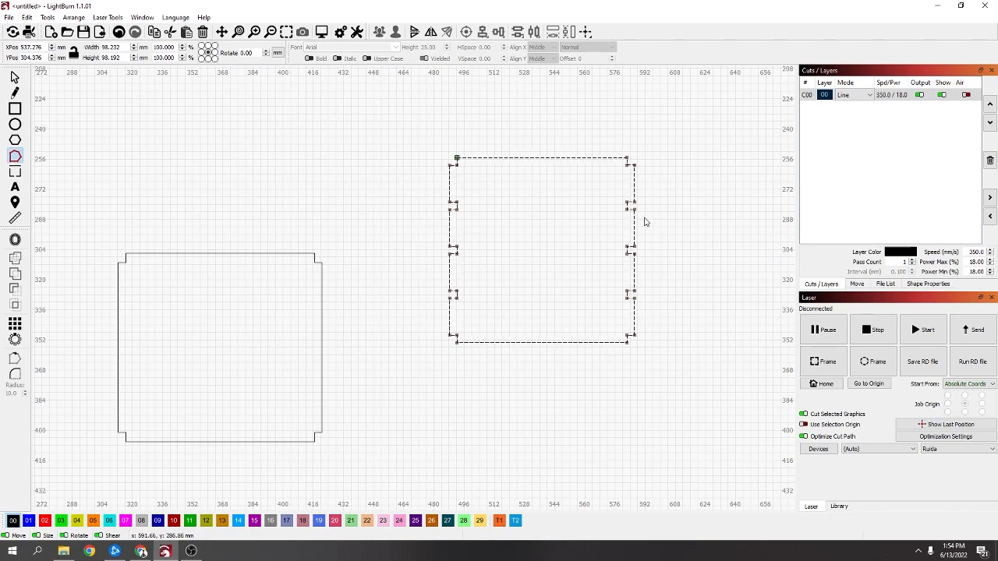
Undo the left-edge notch cutting and the outward stretch of the grouped squares.
{"action": "key", "text": "ctrl+z"}
{"action": "key", "text": "ctrl+z"}
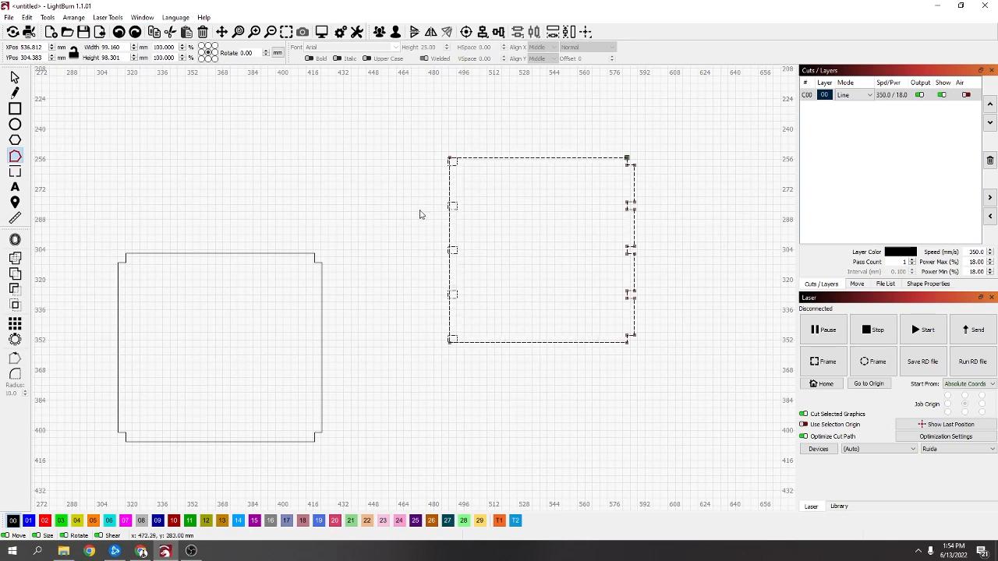
{"action": "key", "text": "ctrl+z"}
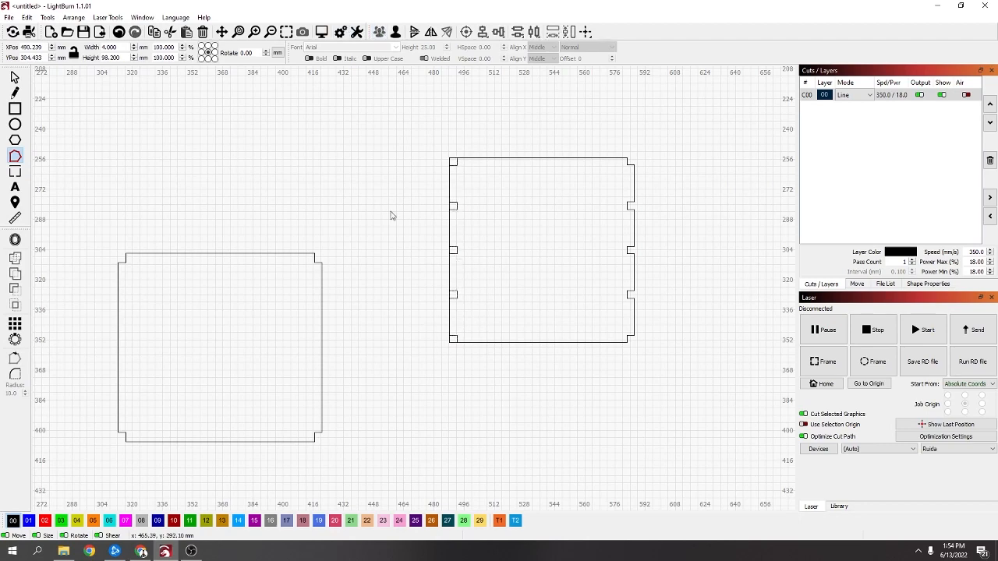
Place a copy of the left-hand squares group beyond the panel's right edge and draw a rectangle about 79.6 × 98.2 mm against the copy.
{"action": "left_click", "coordinate": [15, 77]}
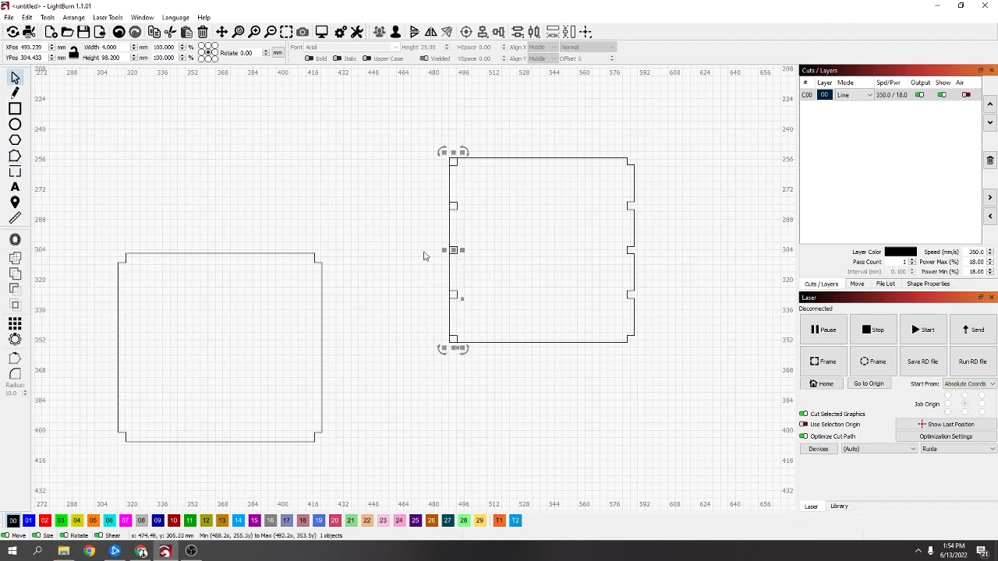
{"action": "left_click_drag", "start_coordinate": [453, 252], "coordinate": [650, 254]}
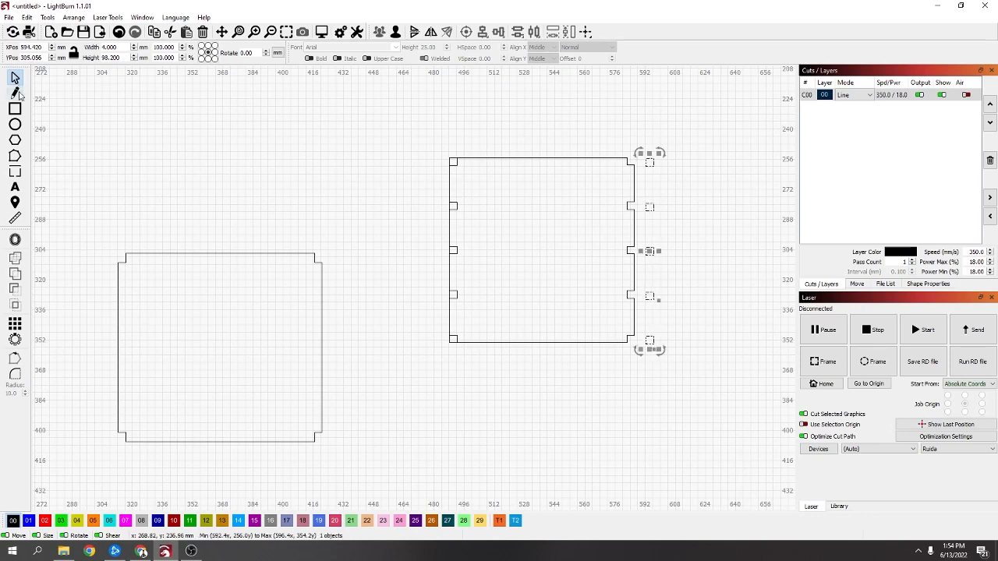
{"action": "left_click", "coordinate": [15, 109]}
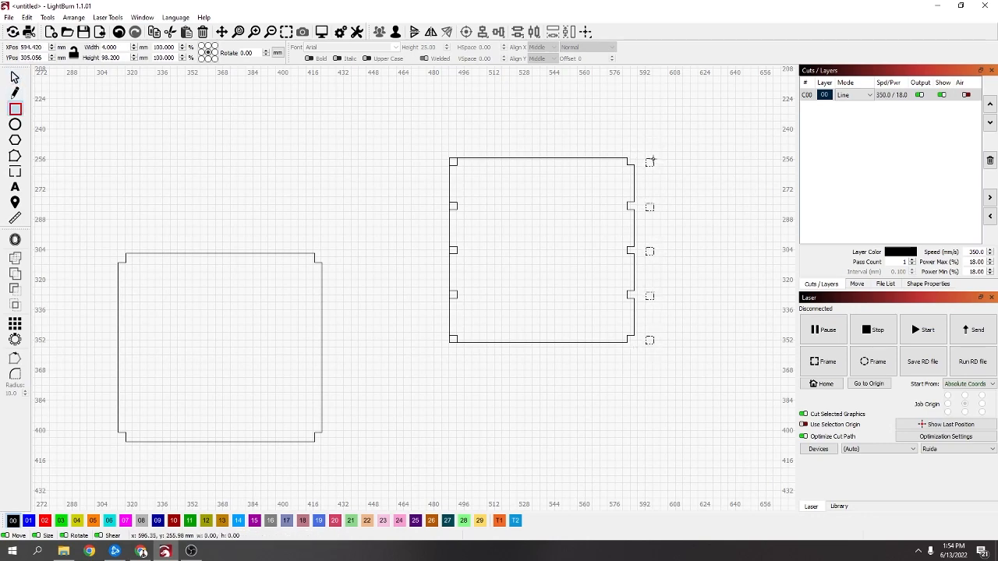
{"action": "left_click_drag", "start_coordinate": [652, 159], "coordinate": [805, 348]}
{"action": "scroll", "coordinate": [694, 288], "scroll_direction": "up", "scroll_amount": 5}
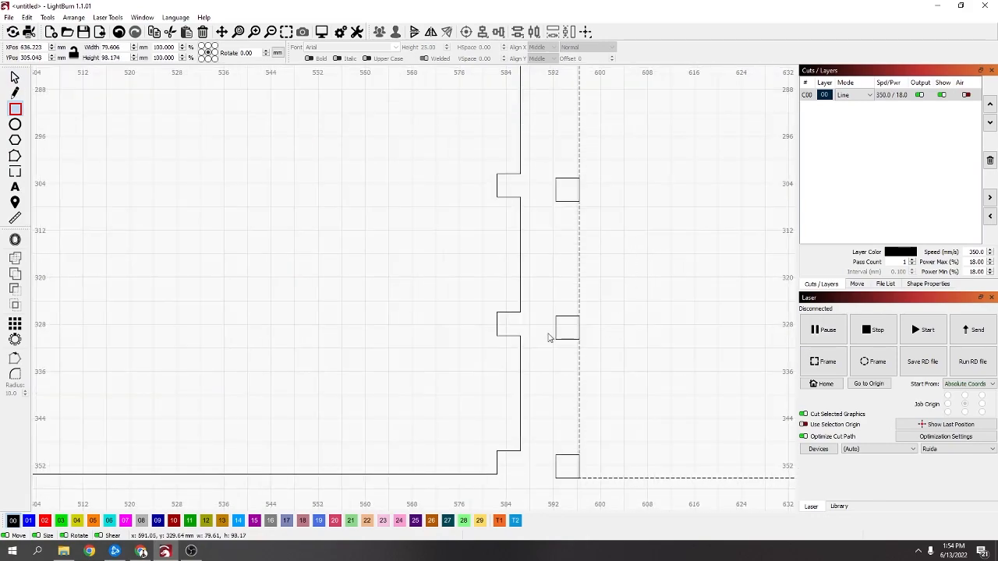
Select the copied squares group and stretch it rightward past the new rectangle's left edge to about 4.75 mm wide.
{"action": "left_click", "coordinate": [559, 331]}
{"action": "scroll", "coordinate": [601, 102], "scroll_direction": "up", "scroll_amount": 1}
{"action": "left_click_drag", "start_coordinate": [601, 102], "coordinate": [547, 403]}
{"action": "scroll", "coordinate": [543, 181], "scroll_direction": "up", "scroll_amount": 4}
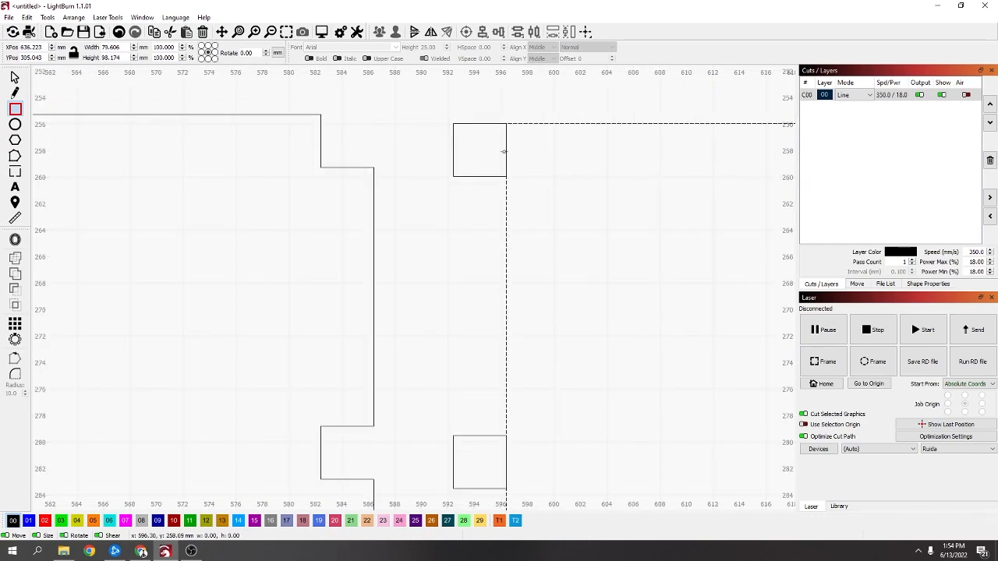
{"action": "left_click", "coordinate": [17, 77]}
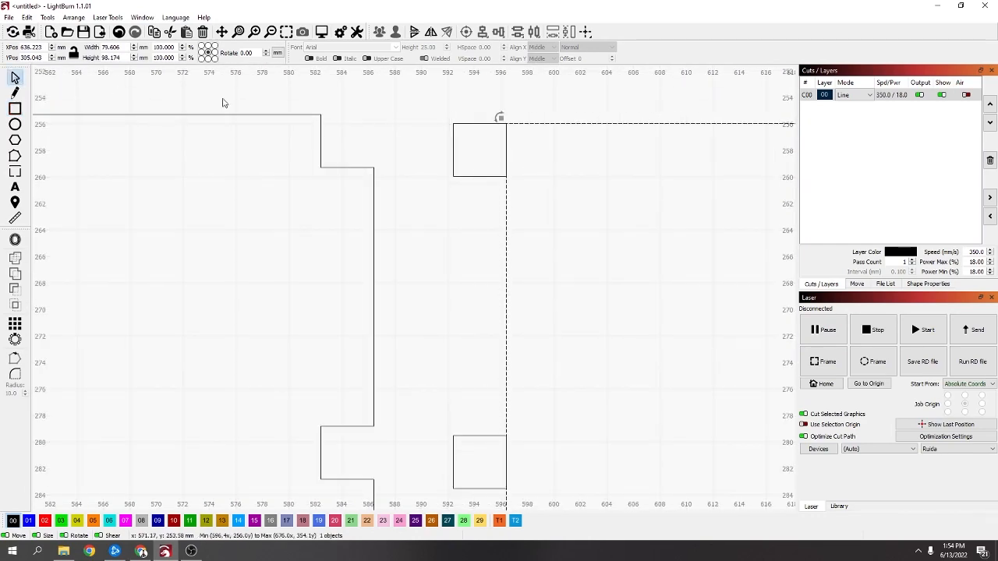
{"action": "left_click", "coordinate": [496, 155]}
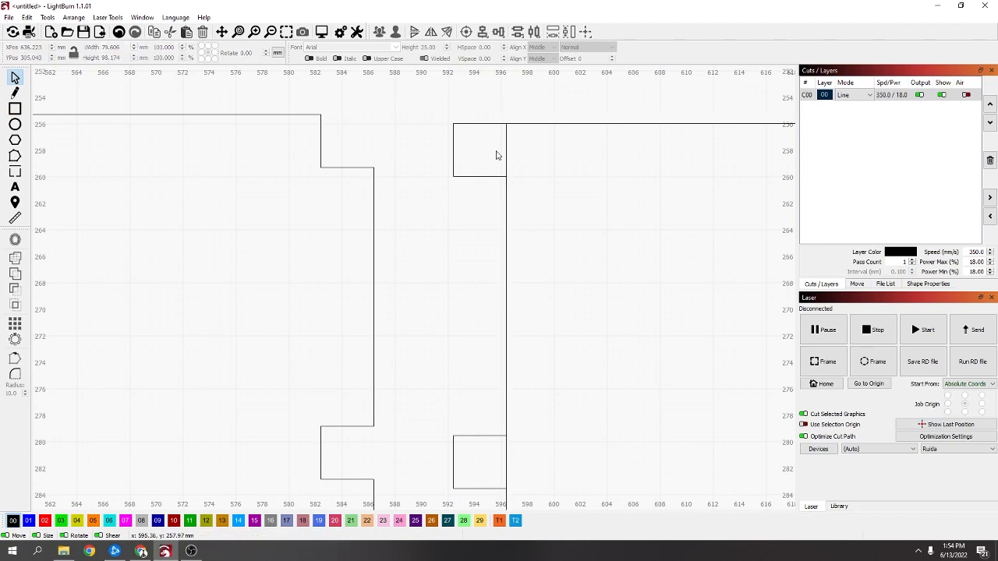
{"action": "left_click", "coordinate": [453, 146]}
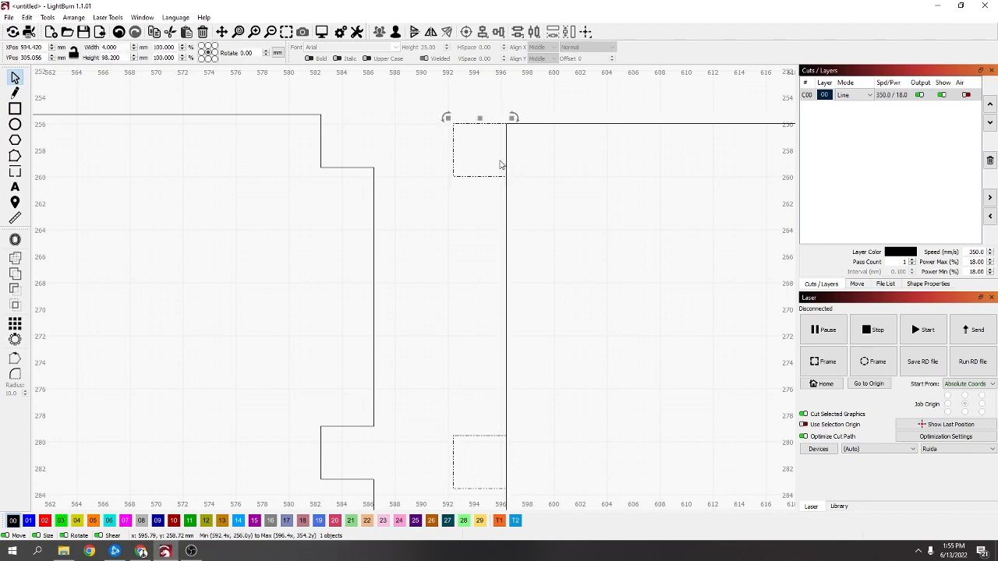
{"action": "scroll", "coordinate": [527, 204], "scroll_direction": "down", "scroll_amount": 4}
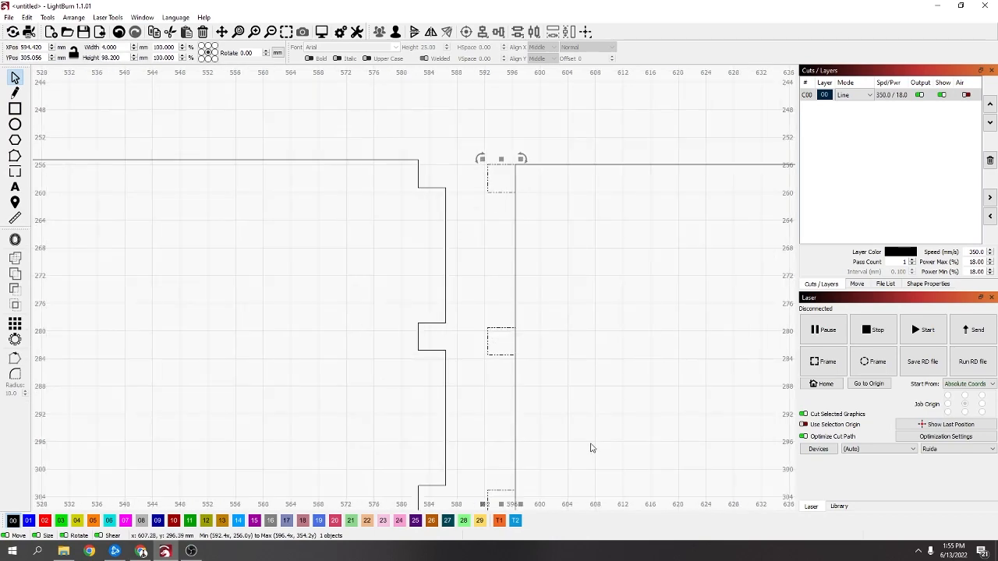
{"action": "scroll", "coordinate": [591, 445], "scroll_direction": "up", "scroll_amount": 5}
{"action": "scroll", "coordinate": [583, 299], "scroll_direction": "down", "scroll_amount": 4}
{"action": "scroll", "coordinate": [582, 302], "scroll_direction": "down", "scroll_amount": 1}
{"action": "left_click_drag", "start_coordinate": [517, 424], "coordinate": [521, 423]}
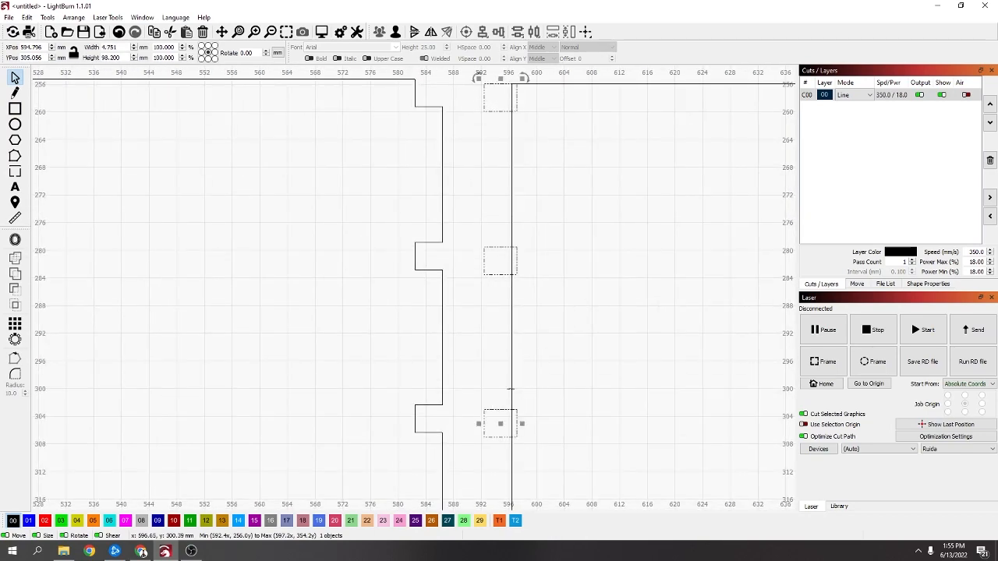
Unite the stretched squares with the new rectangle by Boolean Union to form tabs on its left edge.
{"action": "left_click", "coordinate": [511, 388], "text": "shift"}
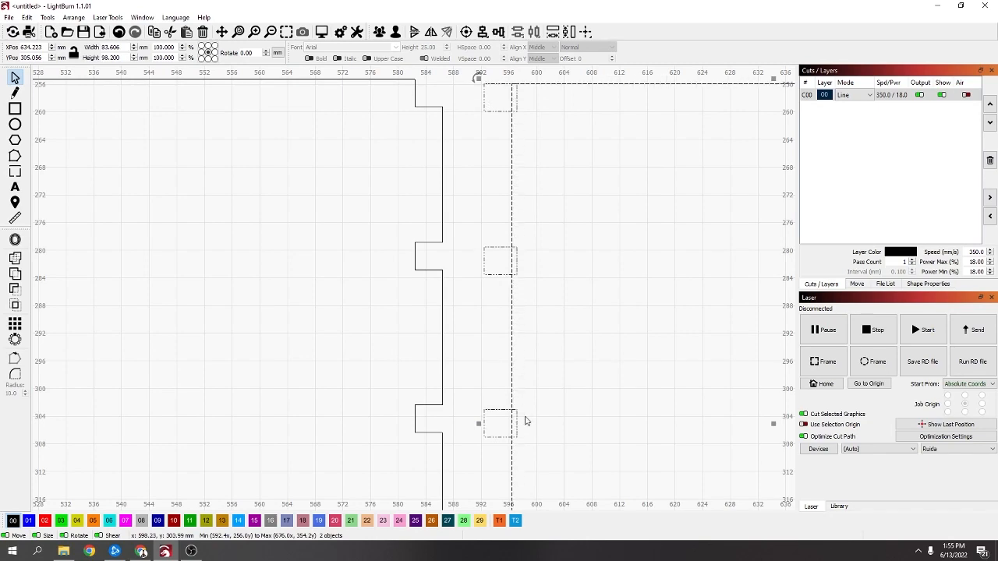
{"action": "scroll", "coordinate": [525, 421], "scroll_direction": "down", "scroll_amount": 1}
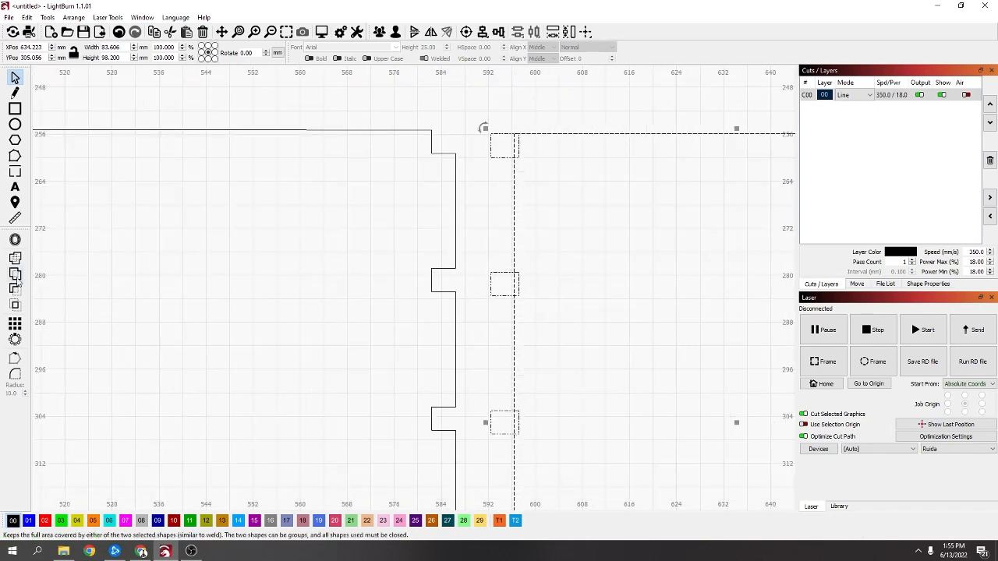
{"action": "left_click", "coordinate": [15, 273]}
Move the tabbed panel into the notched panel's right edge, centred at about X 624.30 mm and Y 304.40 mm.
{"action": "scroll", "coordinate": [410, 417], "scroll_direction": "down", "scroll_amount": 6}
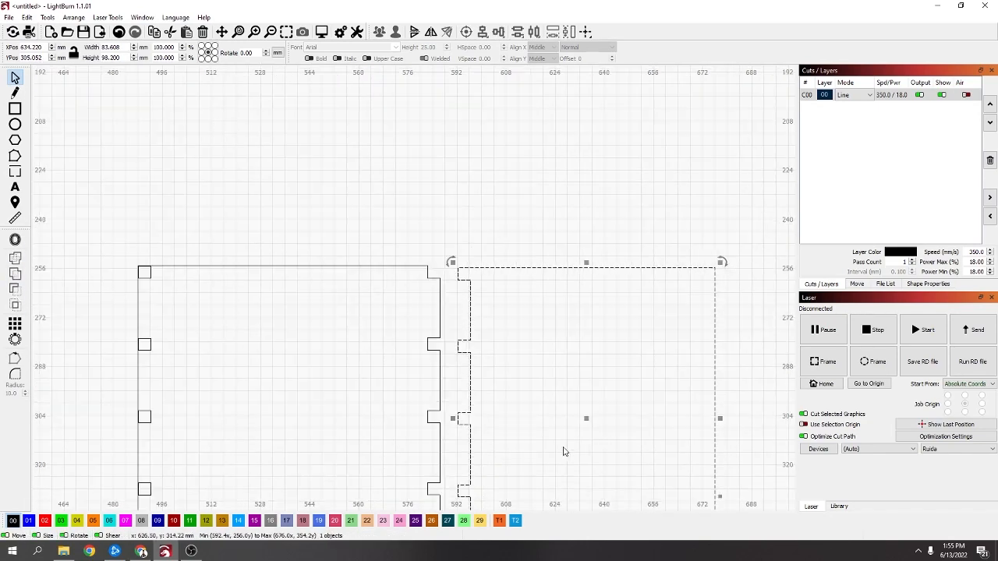
{"action": "left_click_drag", "start_coordinate": [566, 411], "coordinate": [528, 270]}
{"action": "scroll", "coordinate": [461, 287], "scroll_direction": "up", "scroll_amount": 3}
{"action": "scroll", "coordinate": [461, 286], "scroll_direction": "up", "scroll_amount": 3}
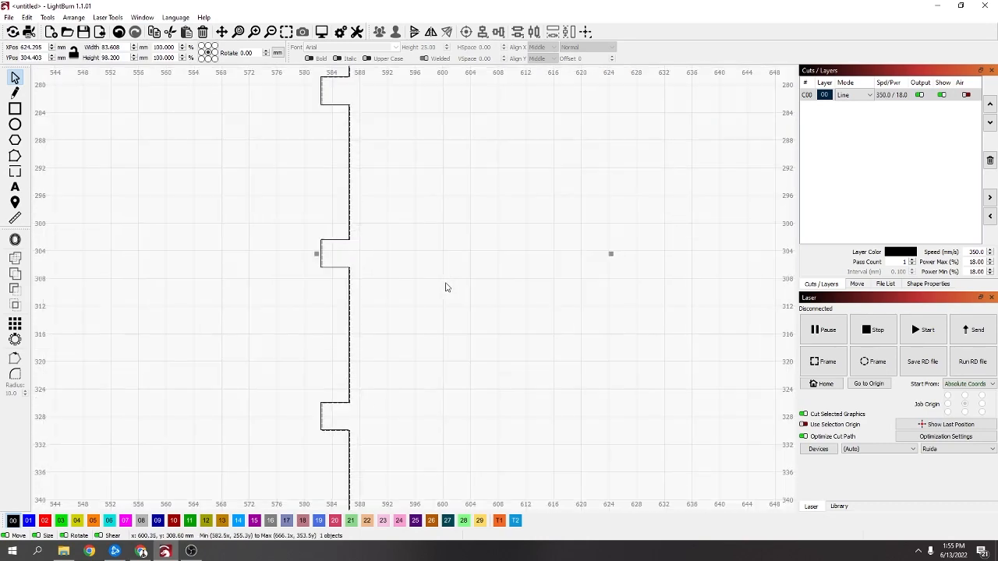
Edit the middle tab's nodes, nudging its lower edge about 0.1 mm left and slightly down, and select its upper corner nodes.
{"action": "left_click", "coordinate": [15, 156]}
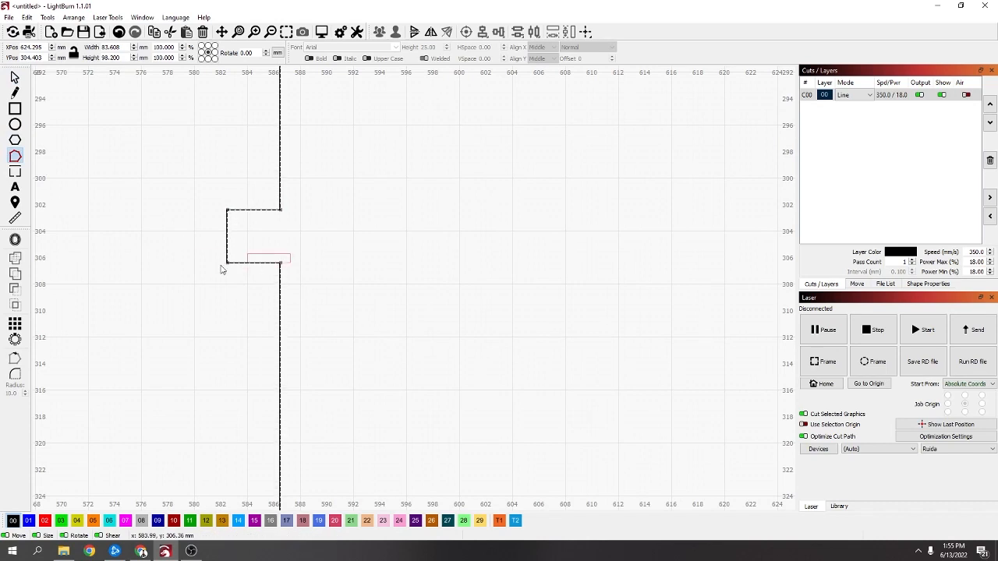
{"action": "left_click_drag", "start_coordinate": [221, 265], "coordinate": [197, 273]}
{"action": "left_click_drag", "start_coordinate": [281, 264], "coordinate": [281, 265]}
{"action": "scroll", "coordinate": [281, 266], "scroll_direction": "up", "scroll_amount": 5}
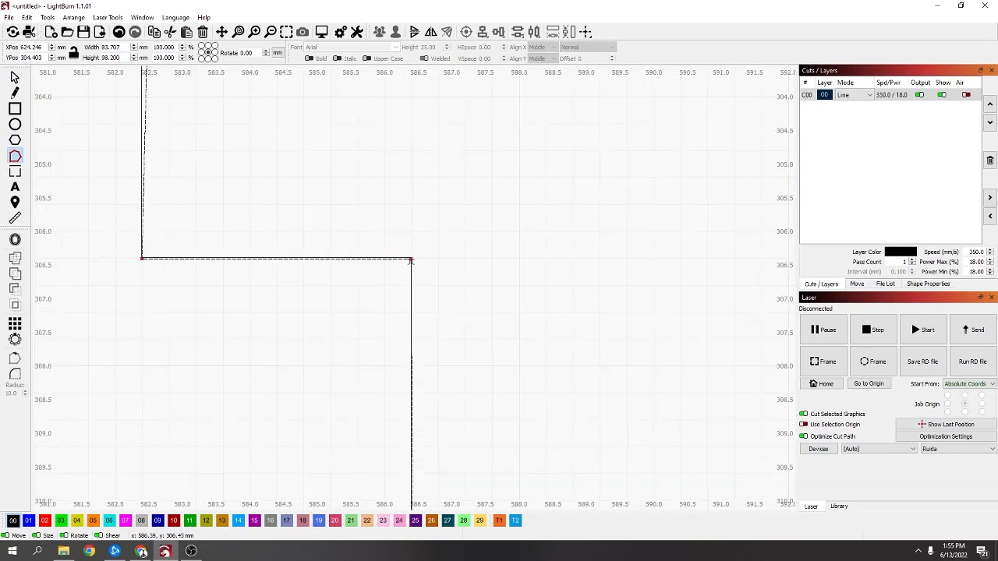
{"action": "left_click_drag", "start_coordinate": [411, 259], "coordinate": [411, 264]}
{"action": "scroll", "coordinate": [423, 200], "scroll_direction": "down", "scroll_amount": 4}
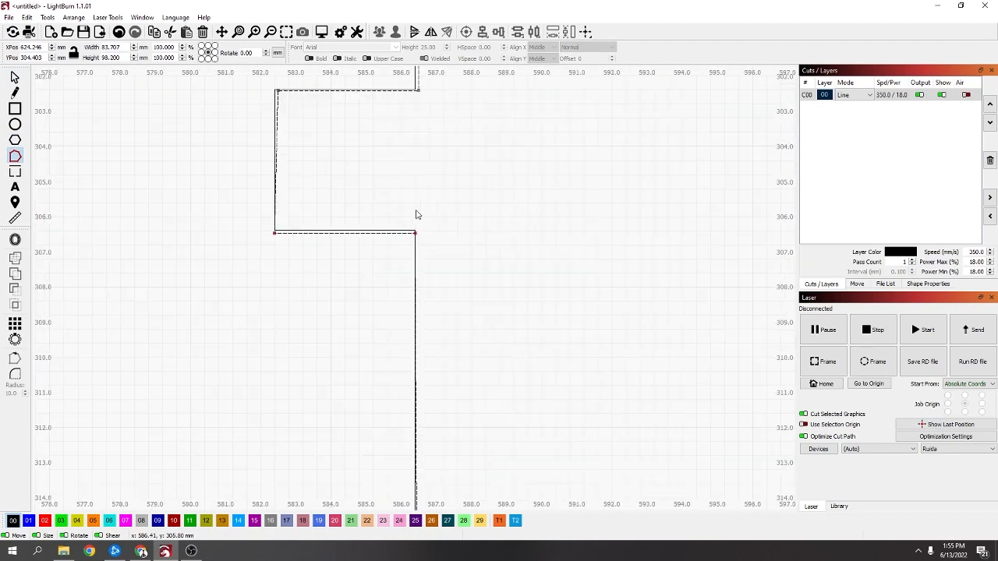
{"action": "left_click_drag", "start_coordinate": [415, 195], "coordinate": [432, 391]}
{"action": "scroll", "coordinate": [429, 262], "scroll_direction": "up", "scroll_amount": 5}
{"action": "left_click_drag", "start_coordinate": [472, 292], "coordinate": [120, 334]}
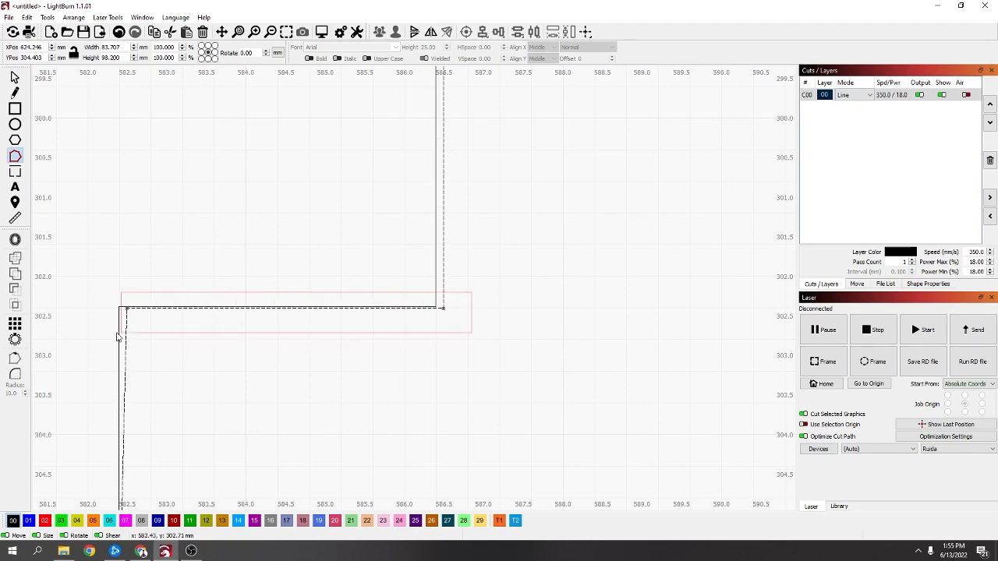
Leave node editing and move the tabbed panel away from the notched panel to about X 662.63 mm and Y 316.64 mm.
{"action": "scroll", "coordinate": [159, 172], "scroll_direction": "down", "scroll_amount": 10}
{"action": "key", "text": "Escape"}
{"action": "mouse_move", "coordinate": [236, 178]}
{"action": "left_mouse_down"}
{"action": "mouse_move", "coordinate": [323, 194]}
{"action": "mouse_move", "coordinate": [307, 202]}
{"action": "left_mouse_up"}
{"action": "scroll", "coordinate": [251, 273], "scroll_direction": "down", "scroll_amount": 4}
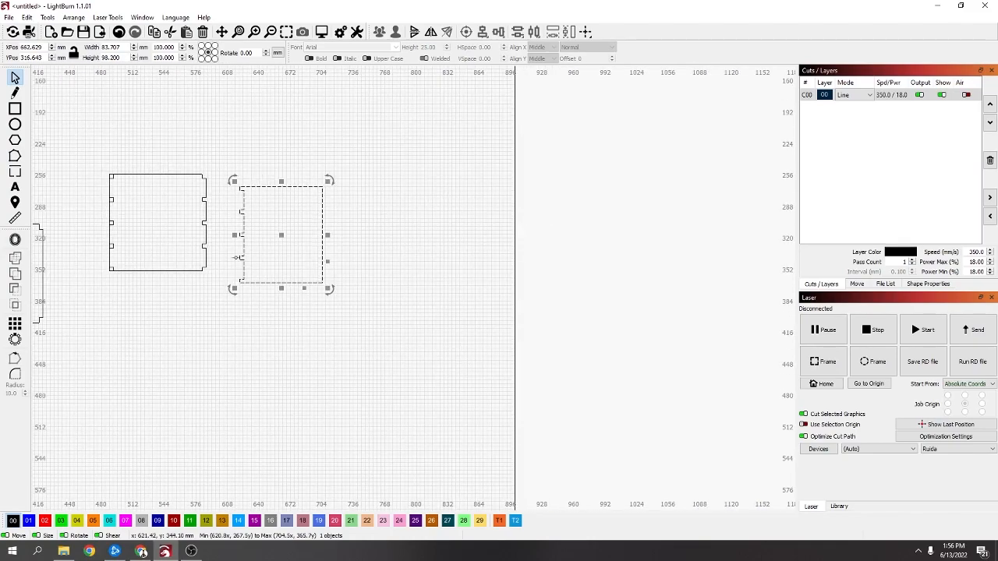
Draw a rectangle about 42.2 × 38.9 mm in the empty area above the upper-left panel with notched corners.
{"action": "scroll", "coordinate": [155, 190], "scroll_direction": "up", "scroll_amount": 1}
{"action": "left_click_drag", "start_coordinate": [155, 190], "coordinate": [557, 447]}
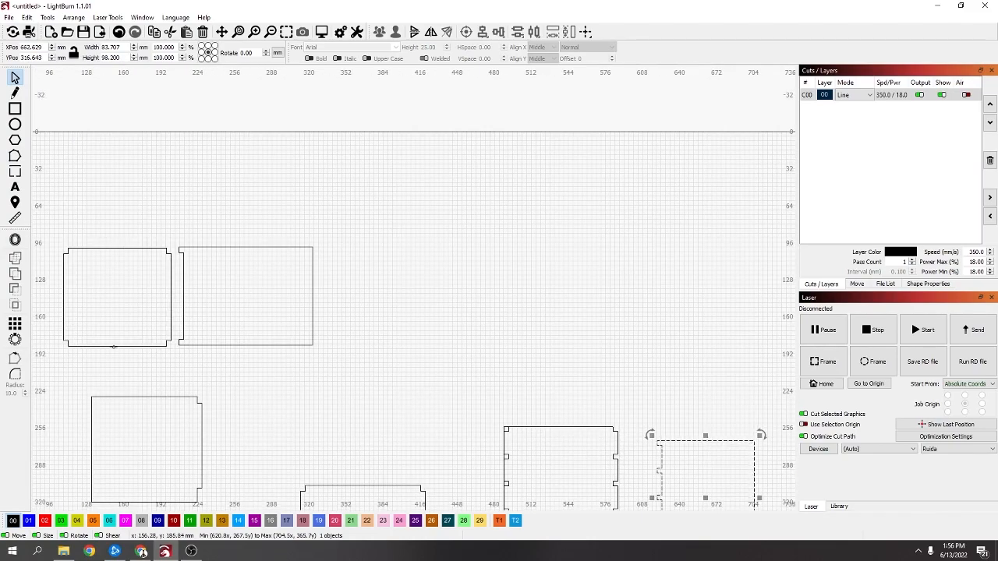
{"action": "scroll", "coordinate": [104, 314], "scroll_direction": "up", "scroll_amount": 2}
{"action": "left_click_drag", "start_coordinate": [103, 253], "coordinate": [242, 348]}
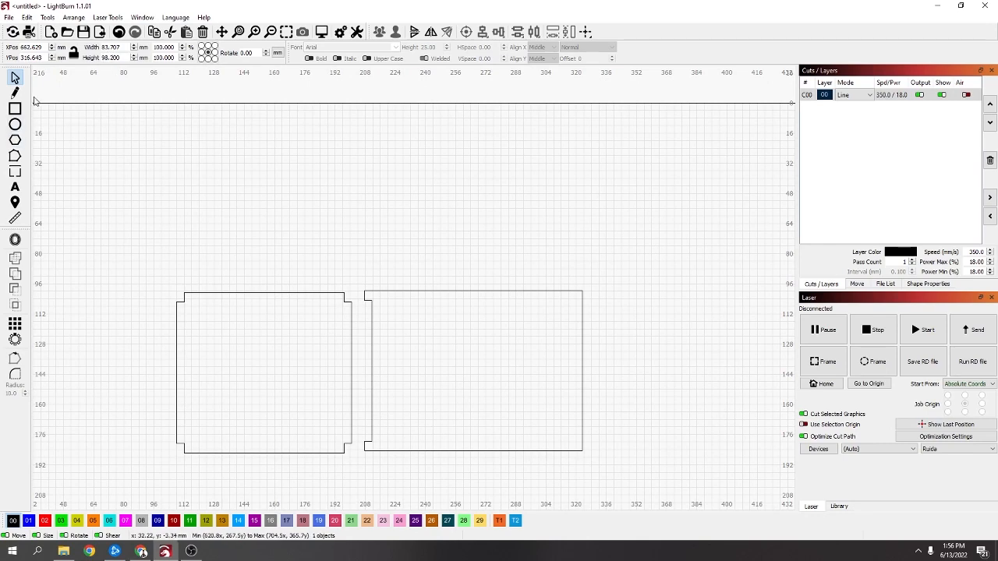
{"action": "left_click", "coordinate": [17, 111]}
{"action": "left_click_drag", "start_coordinate": [180, 148], "coordinate": [262, 226]}
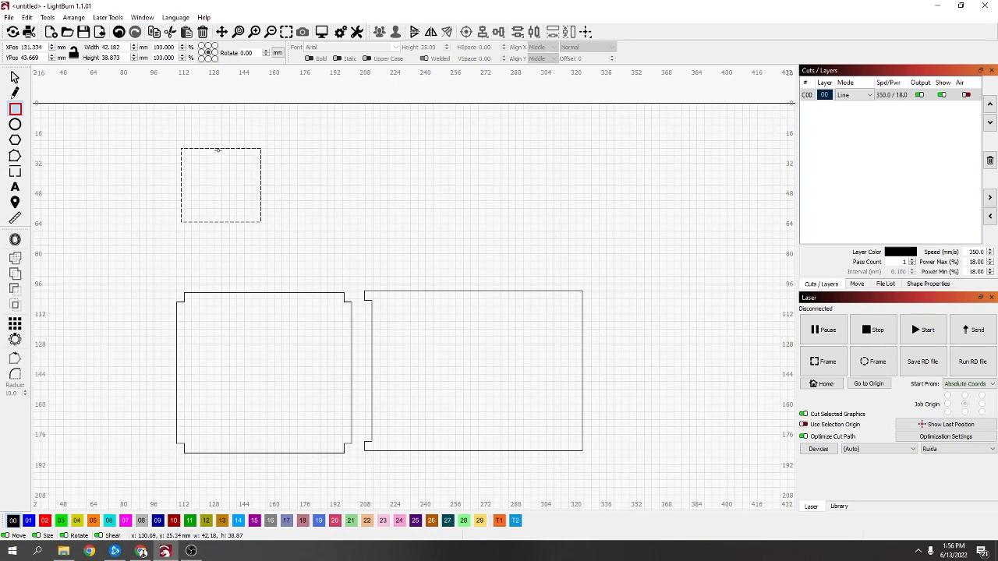